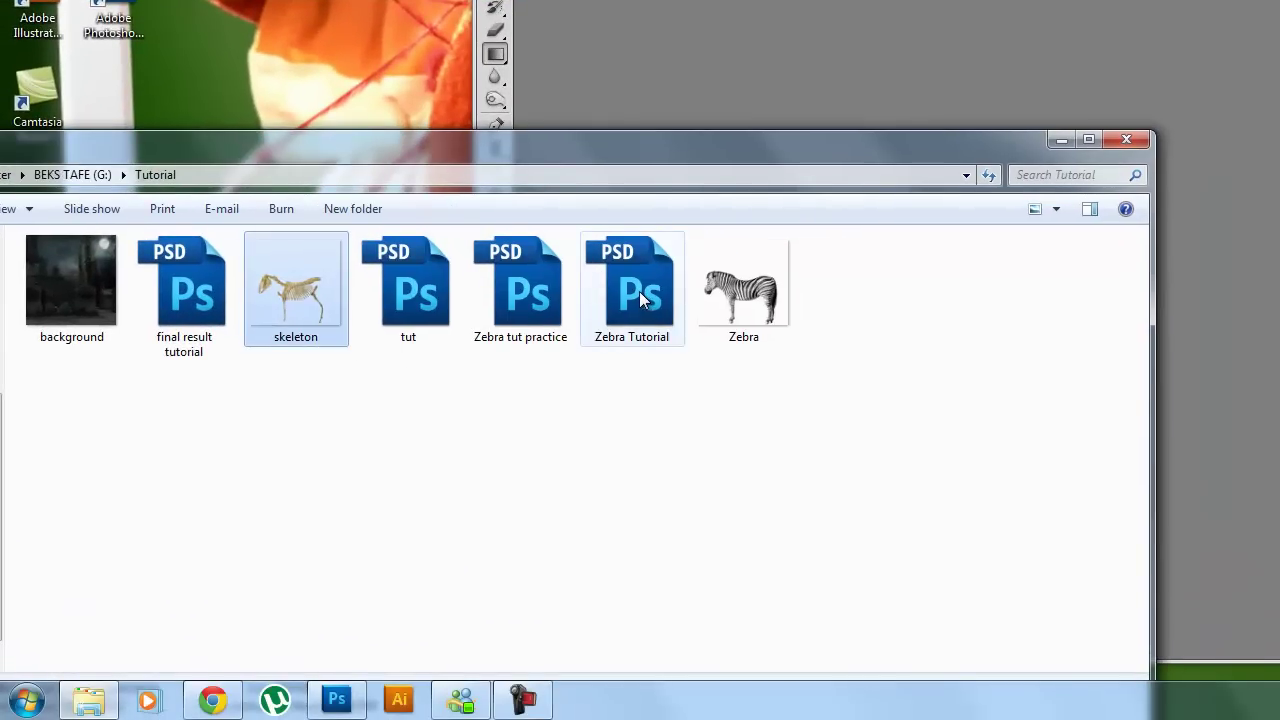
Close the Zebra Tutorial document and open the background image from the Tutorial folder.
click(639, 317)
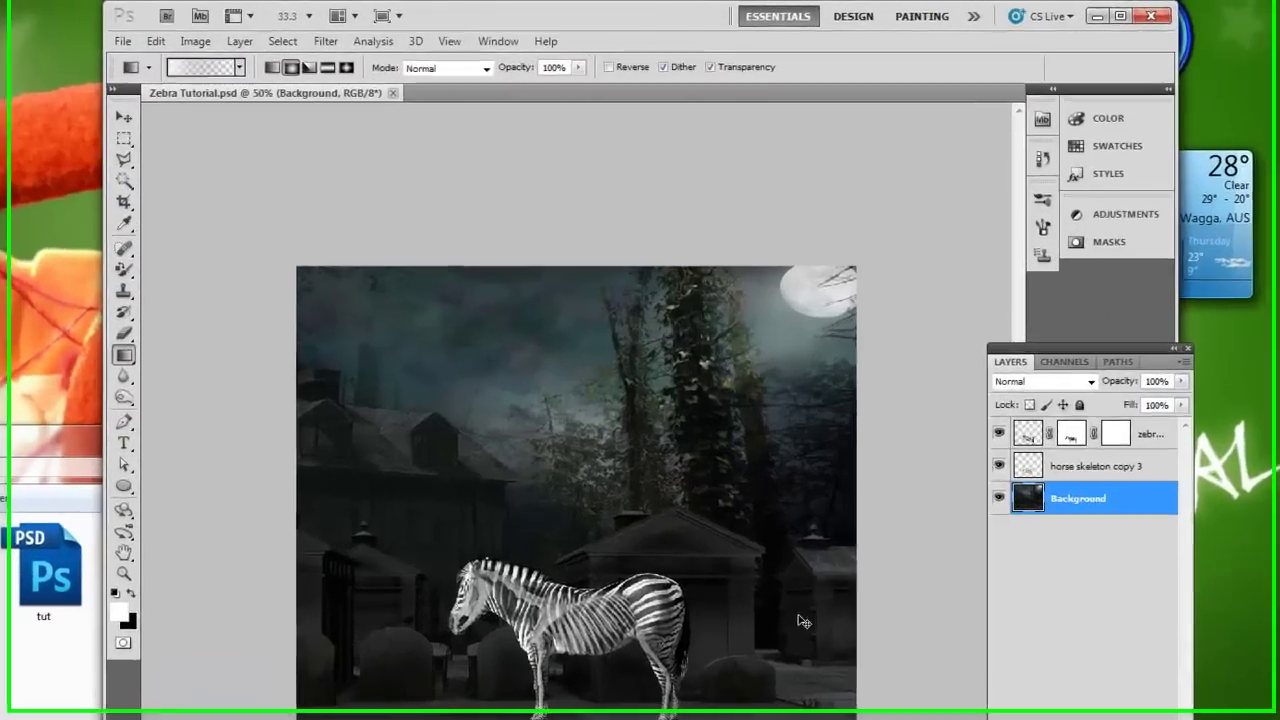
key(ctrl+w)
click(112, 41)
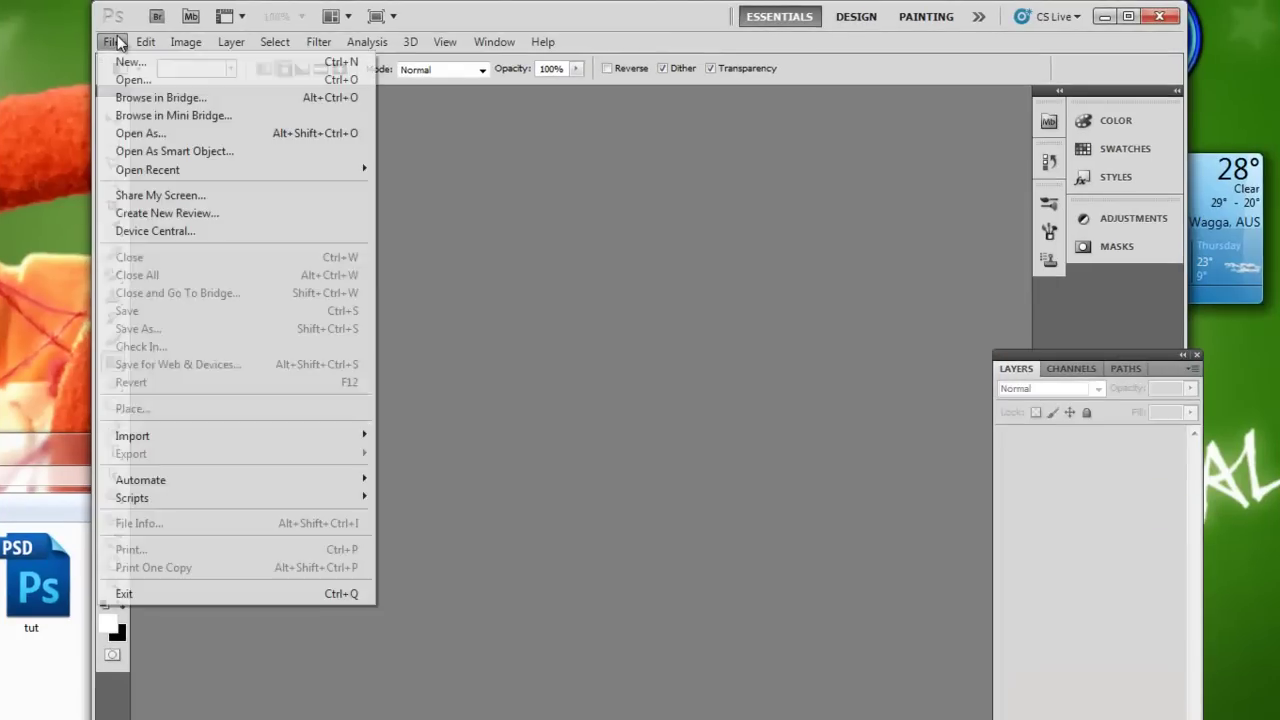
click(120, 80)
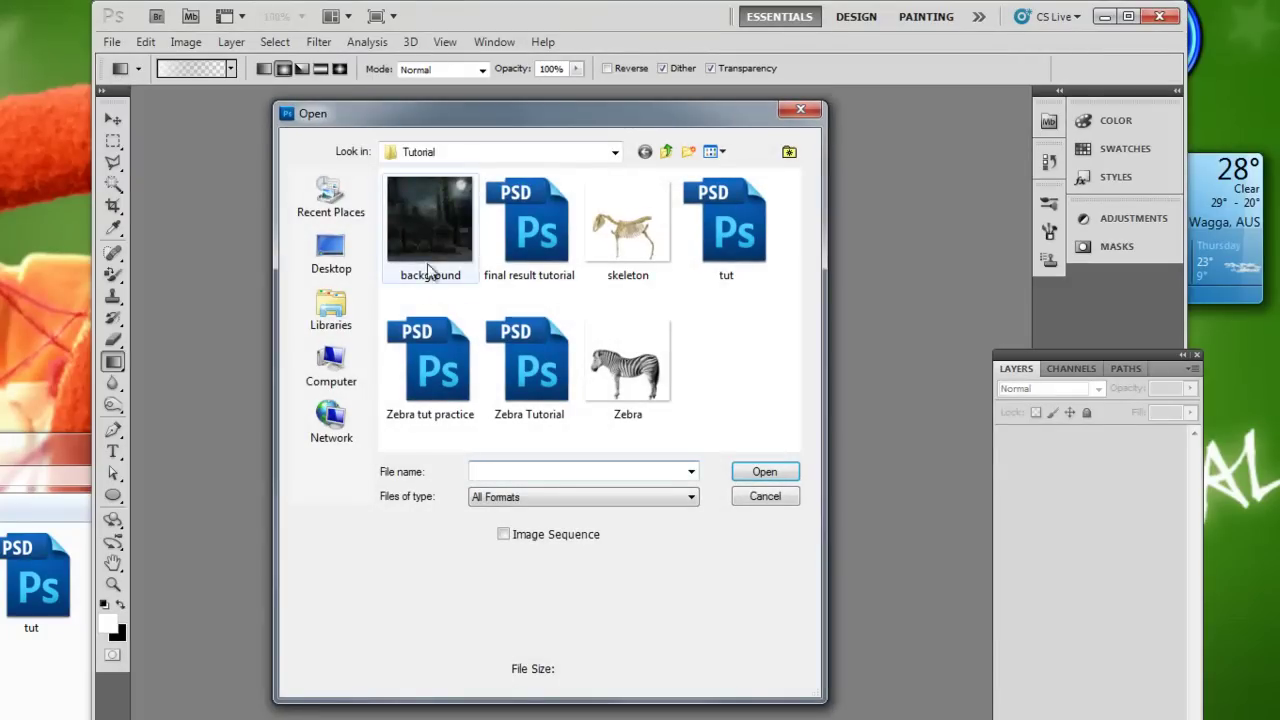
click(425, 247)
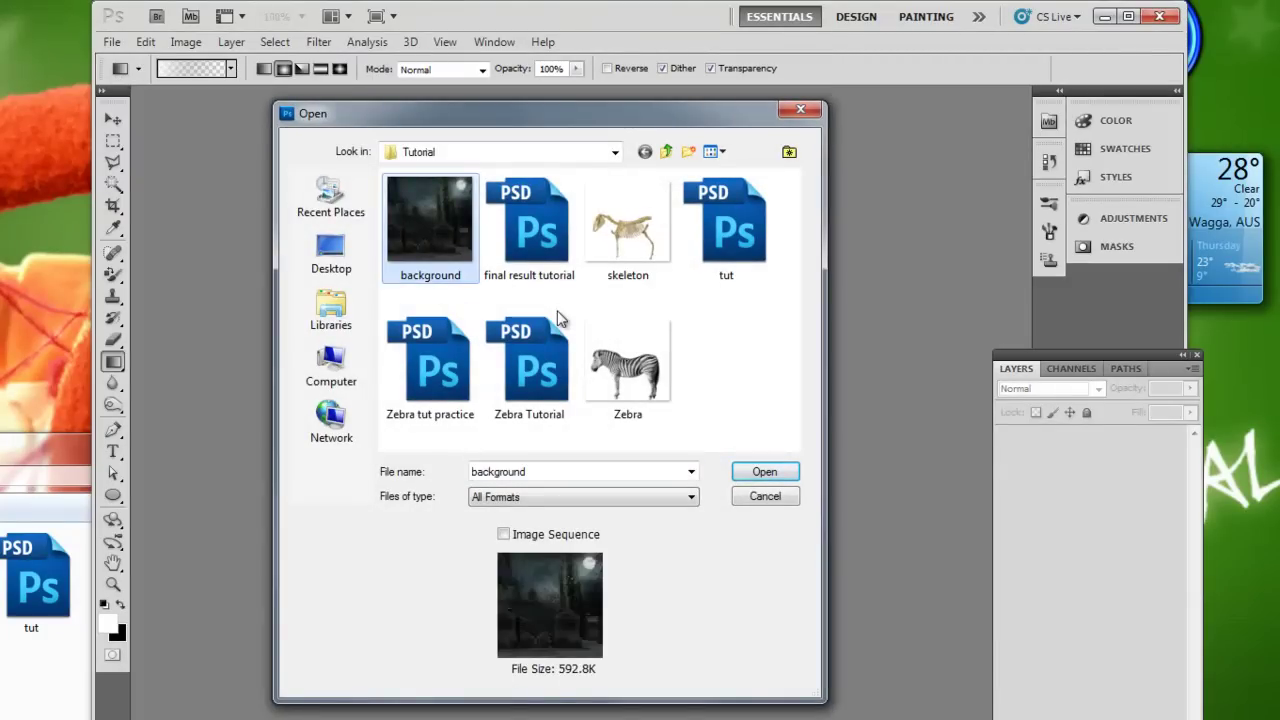
click(762, 471)
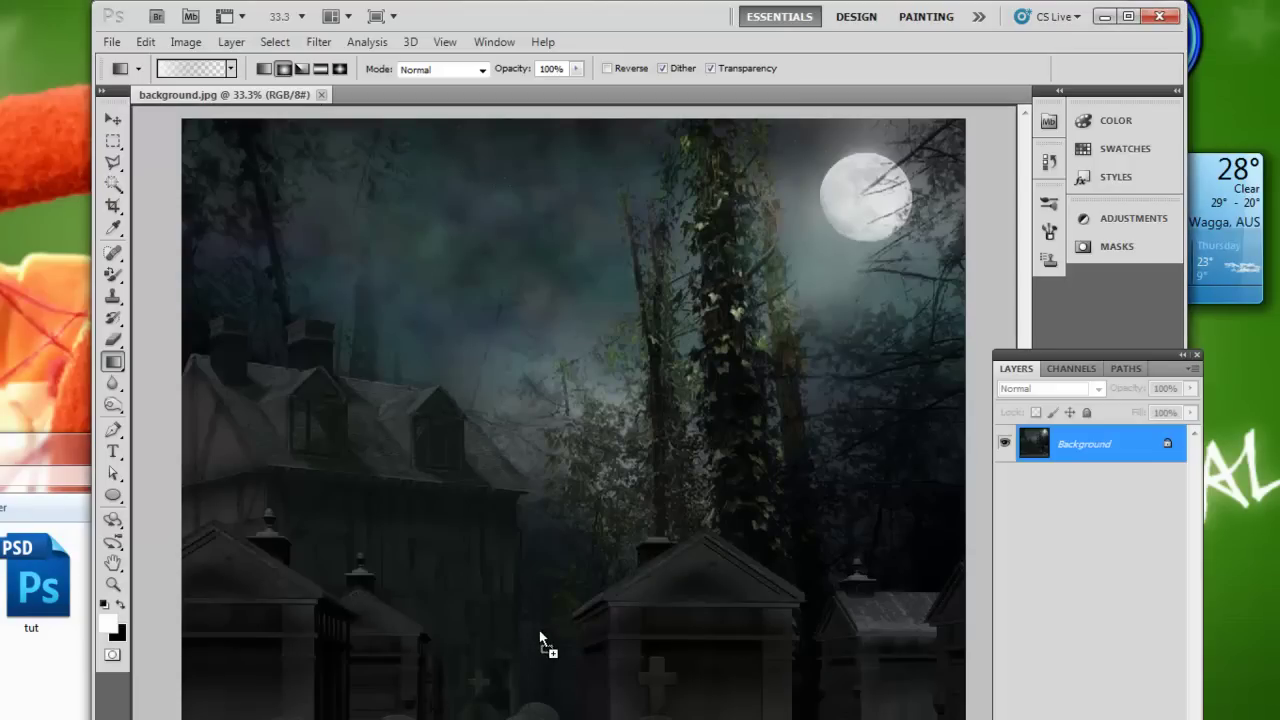
Place the skeleton and Zebra images from the Tutorial folder into the background document as separate layers.
drag(540, 638, 541, 638)
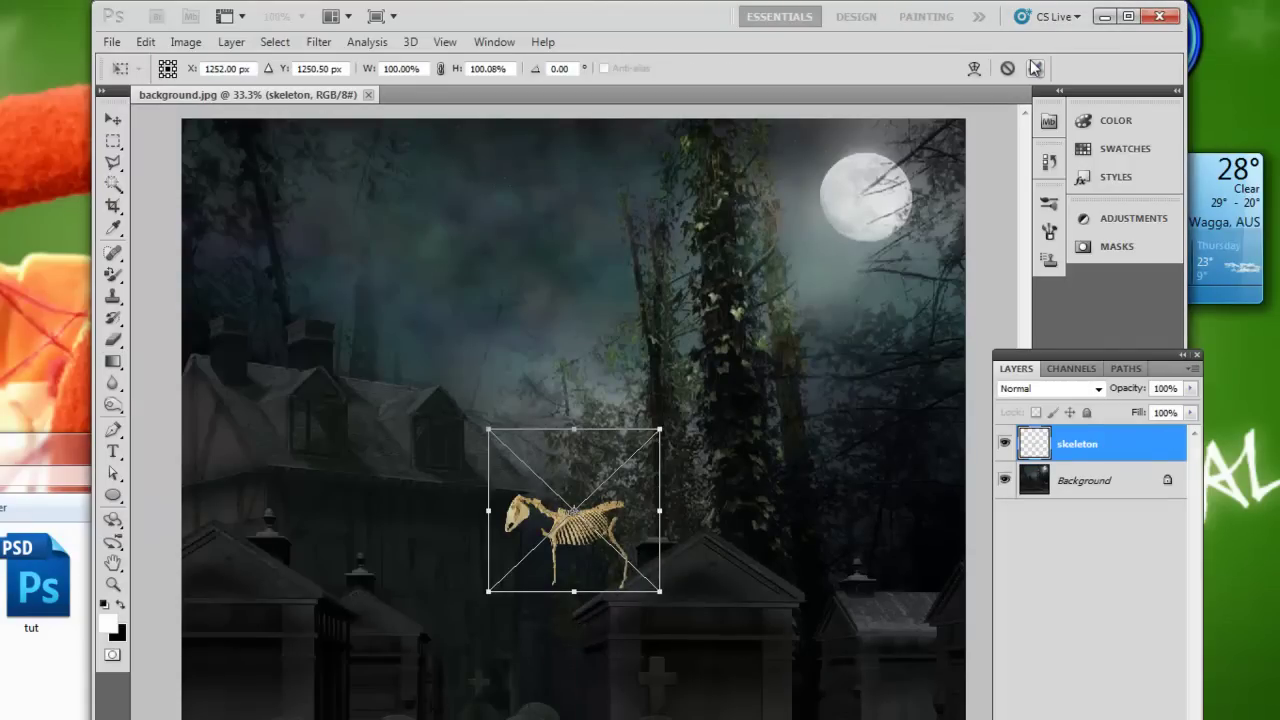
click(1035, 68)
drag(403, 145, 146, 211)
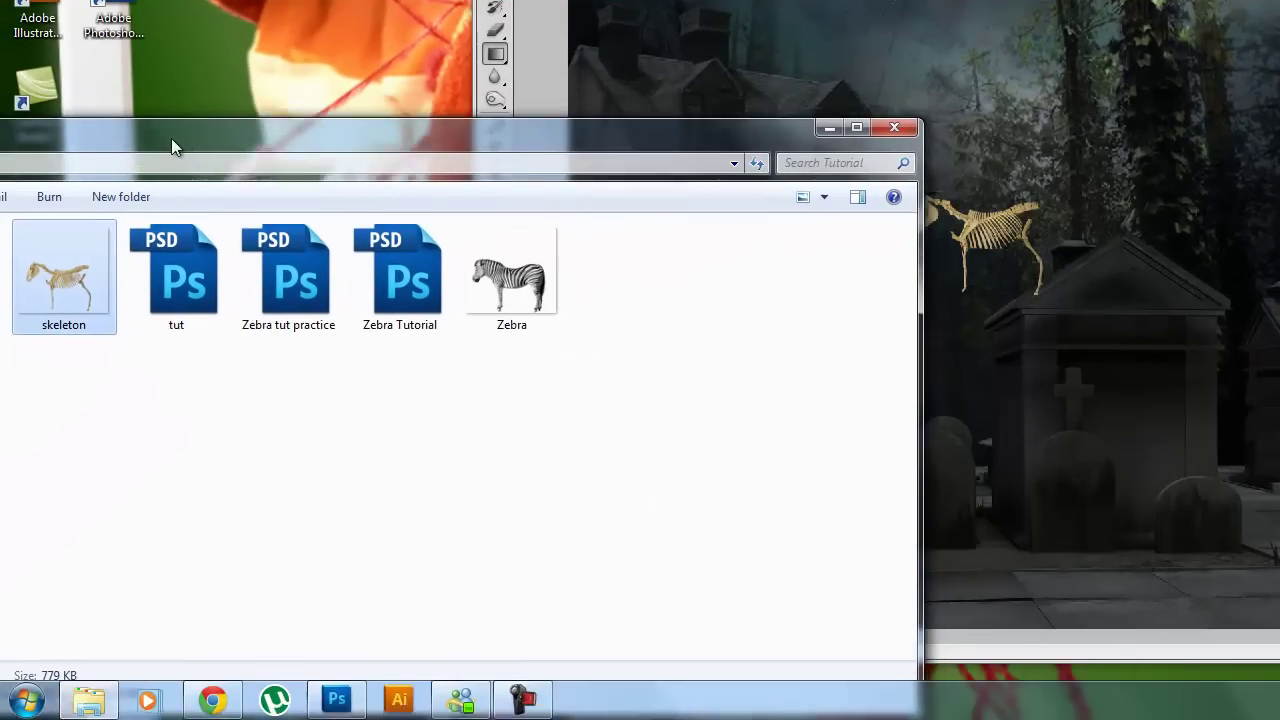
click(491, 340)
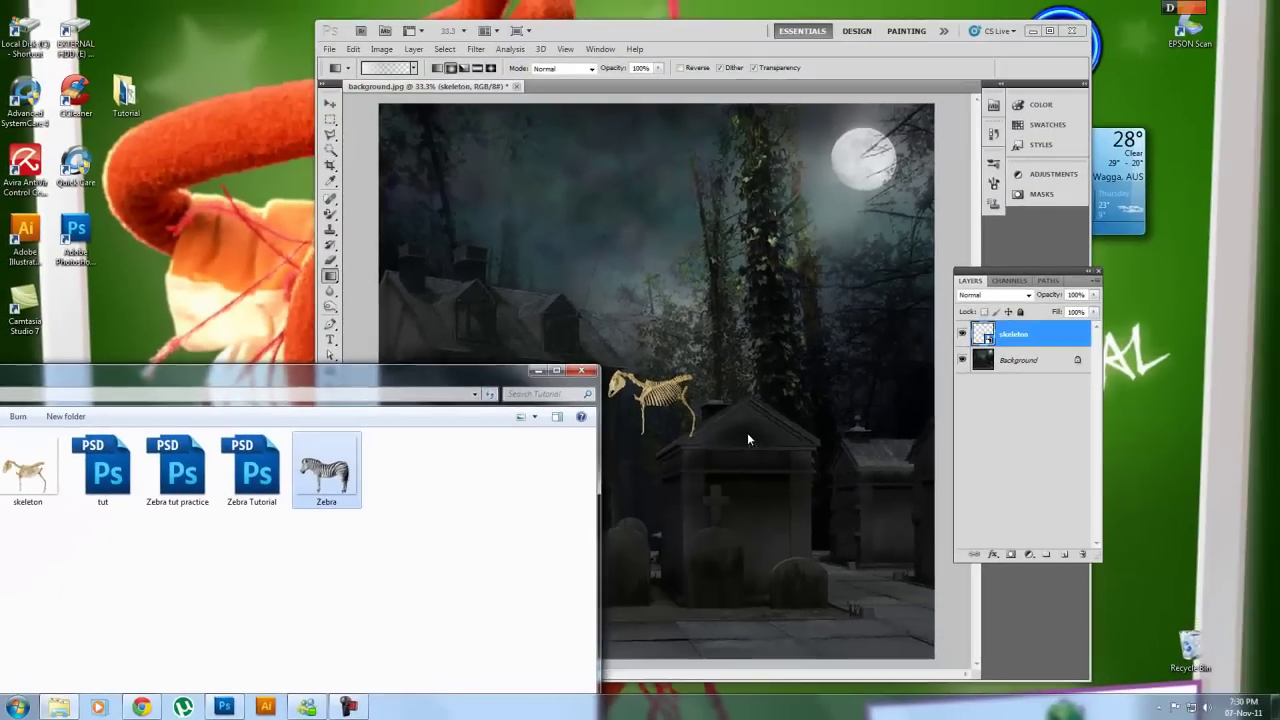
drag(747, 438, 740, 434)
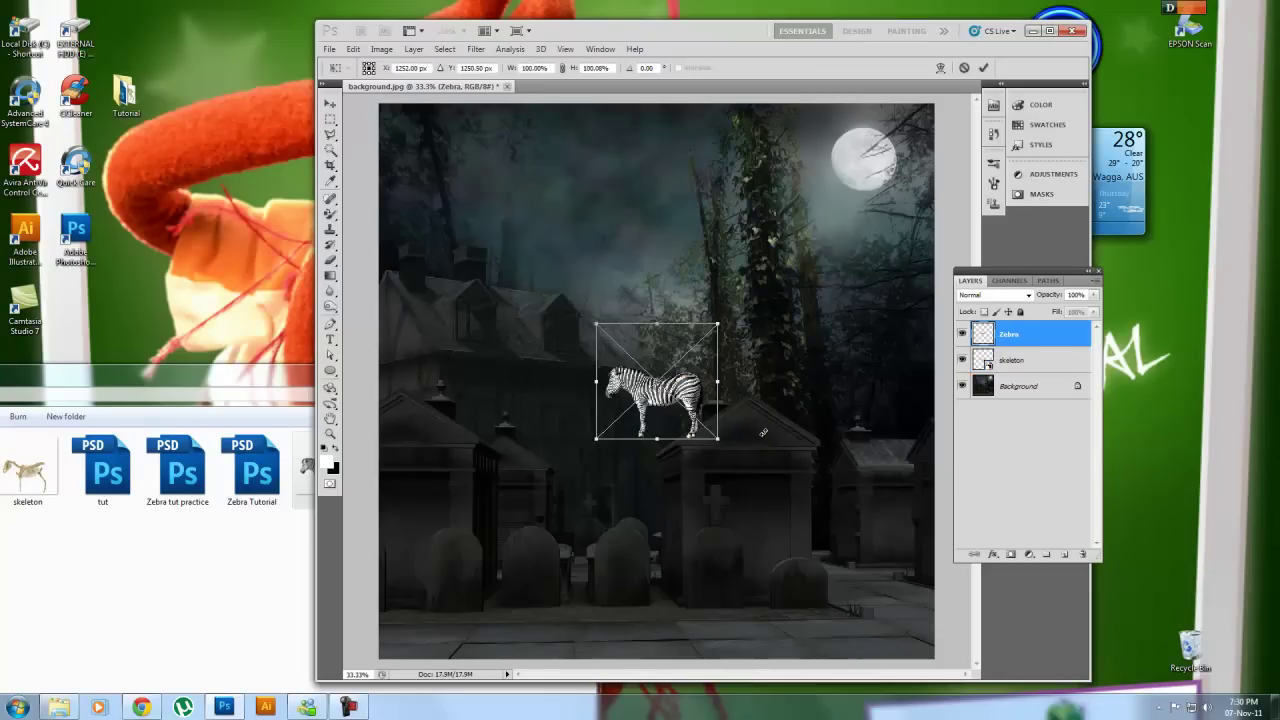
key(g)
key(Return)
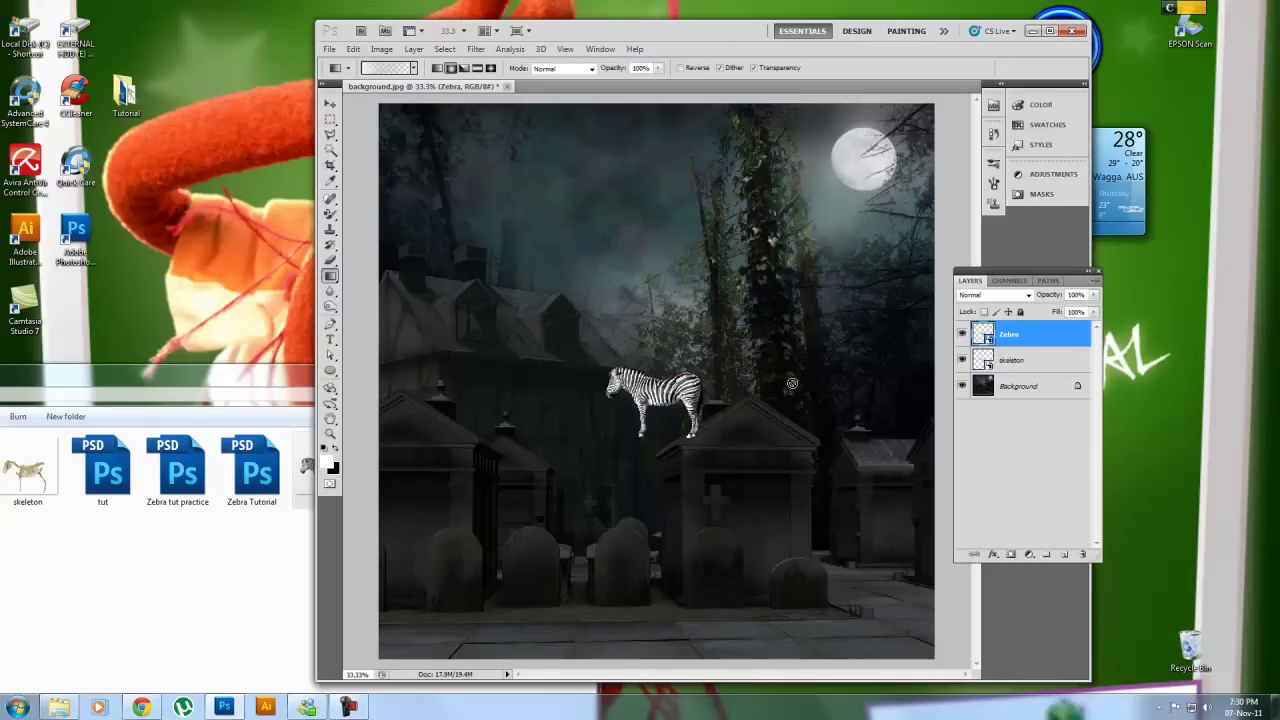
Move the skeleton layer above the Zebra layer and maximize the program window.
drag(1036, 362, 1028, 331)
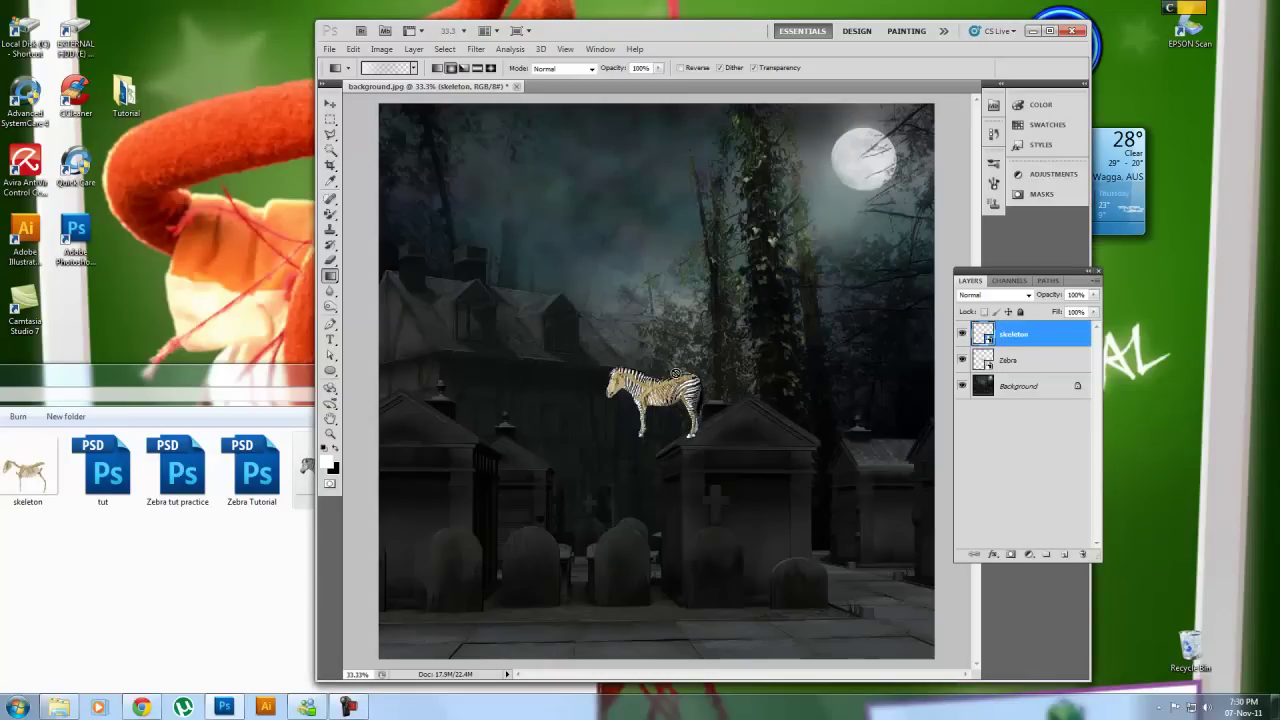
key(ctrl+plus)
key(ctrl+plus)
key(ctrl+plus)
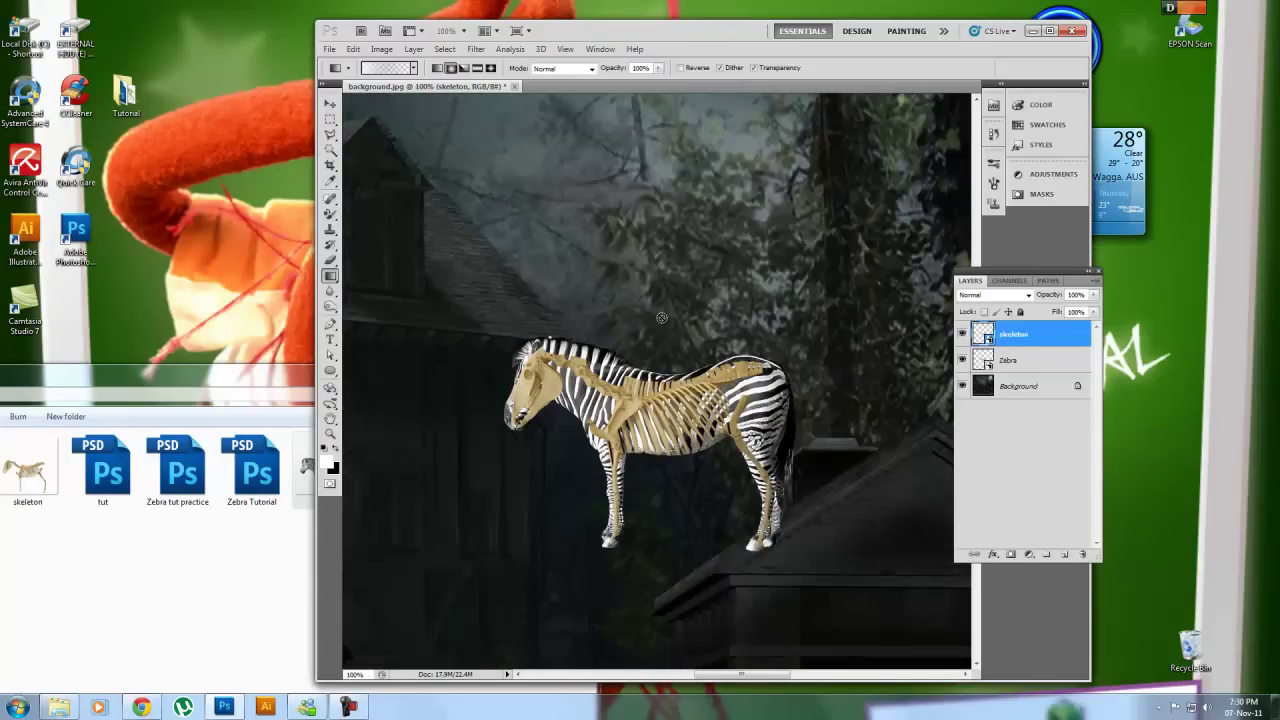
click(1049, 31)
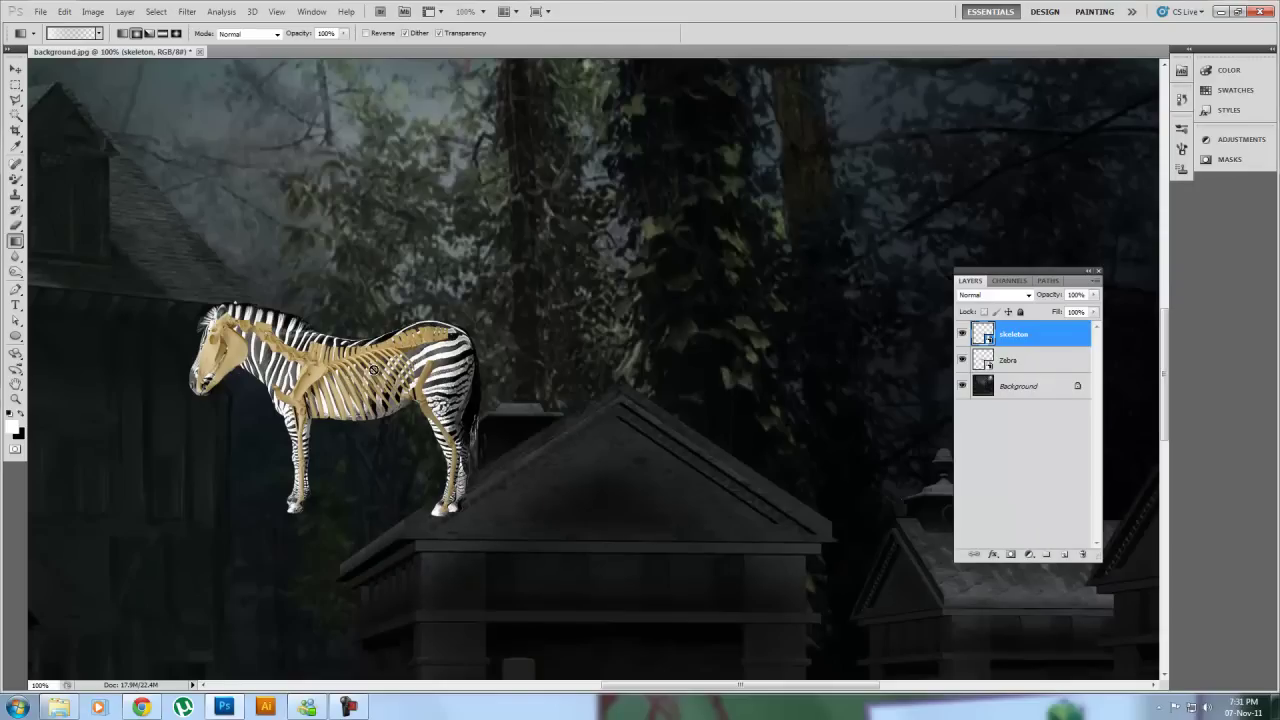
Scale the skeleton and Zebra layers up together proportionally to about 254%, extending them up across the scene.
shift+click(1033, 362)
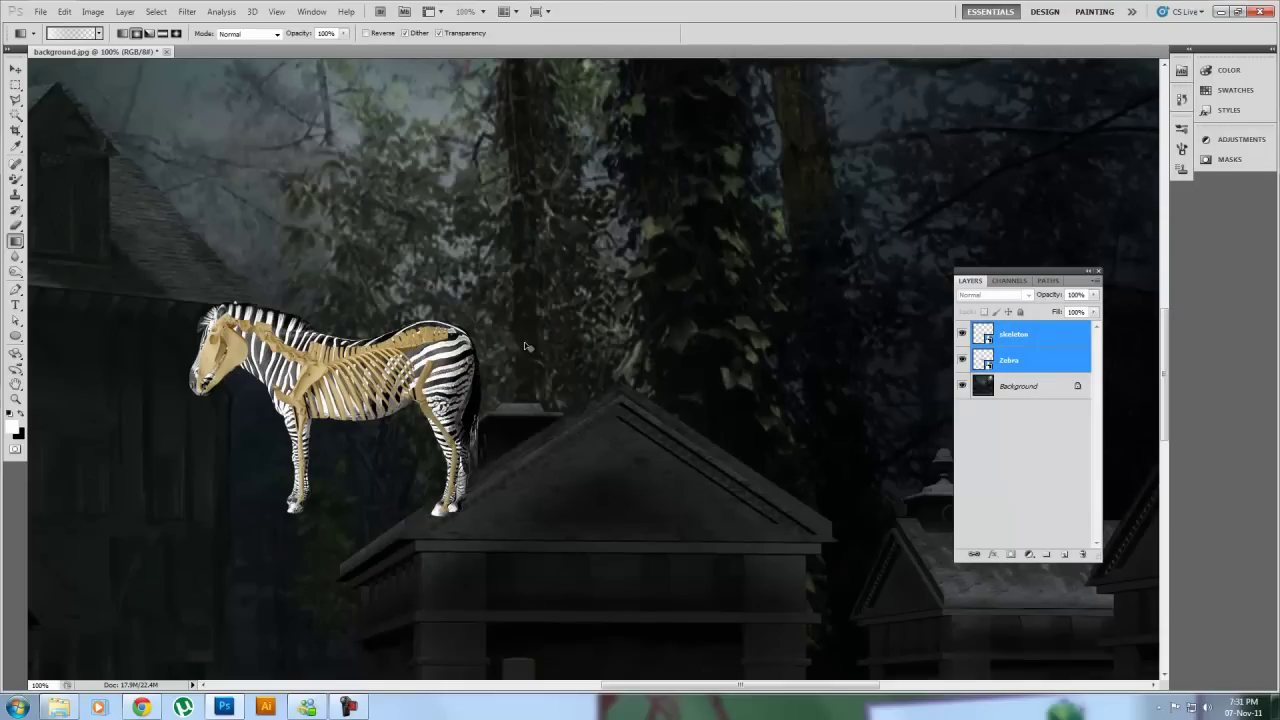
key(ctrl+t)
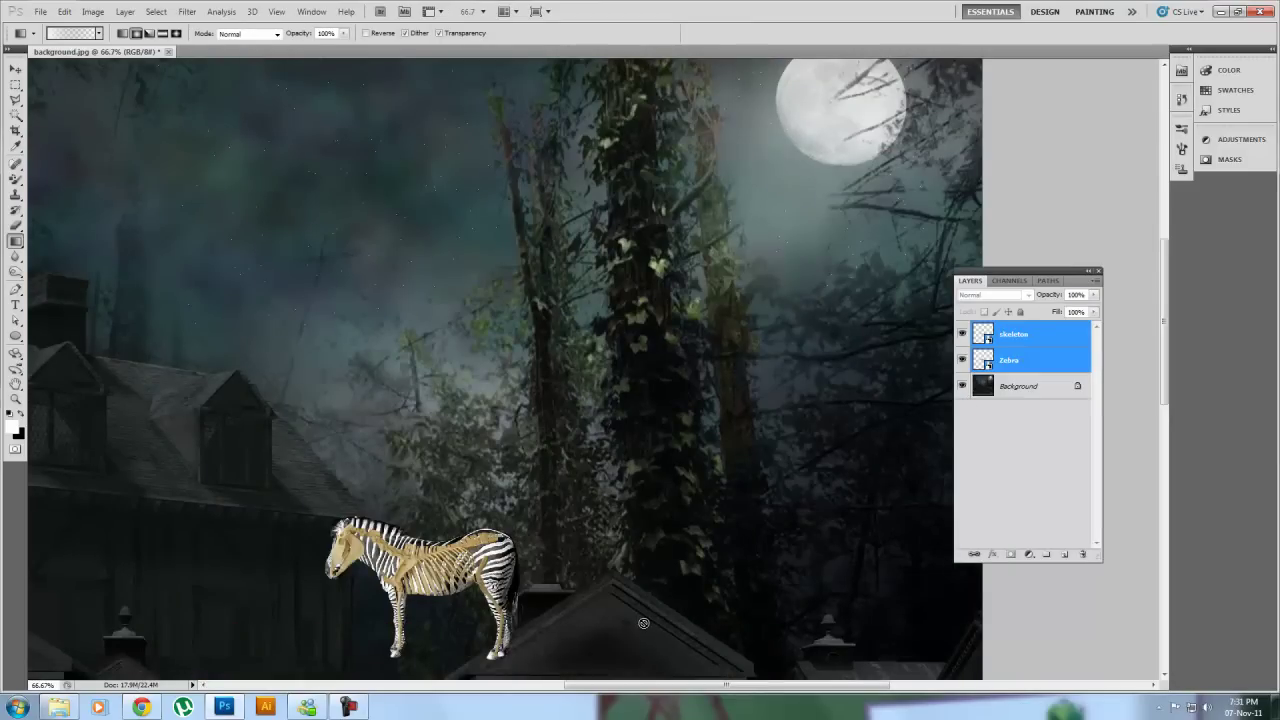
key(ctrl+t)
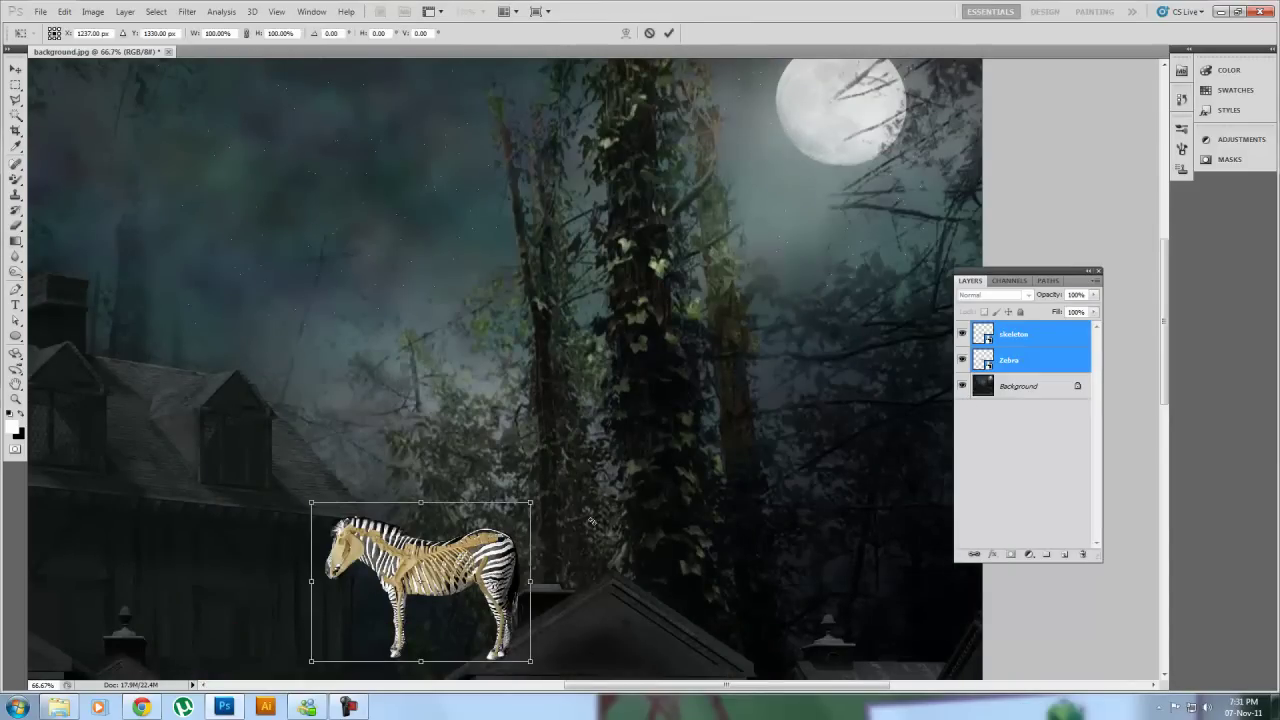
drag(537, 500, 866, 258)
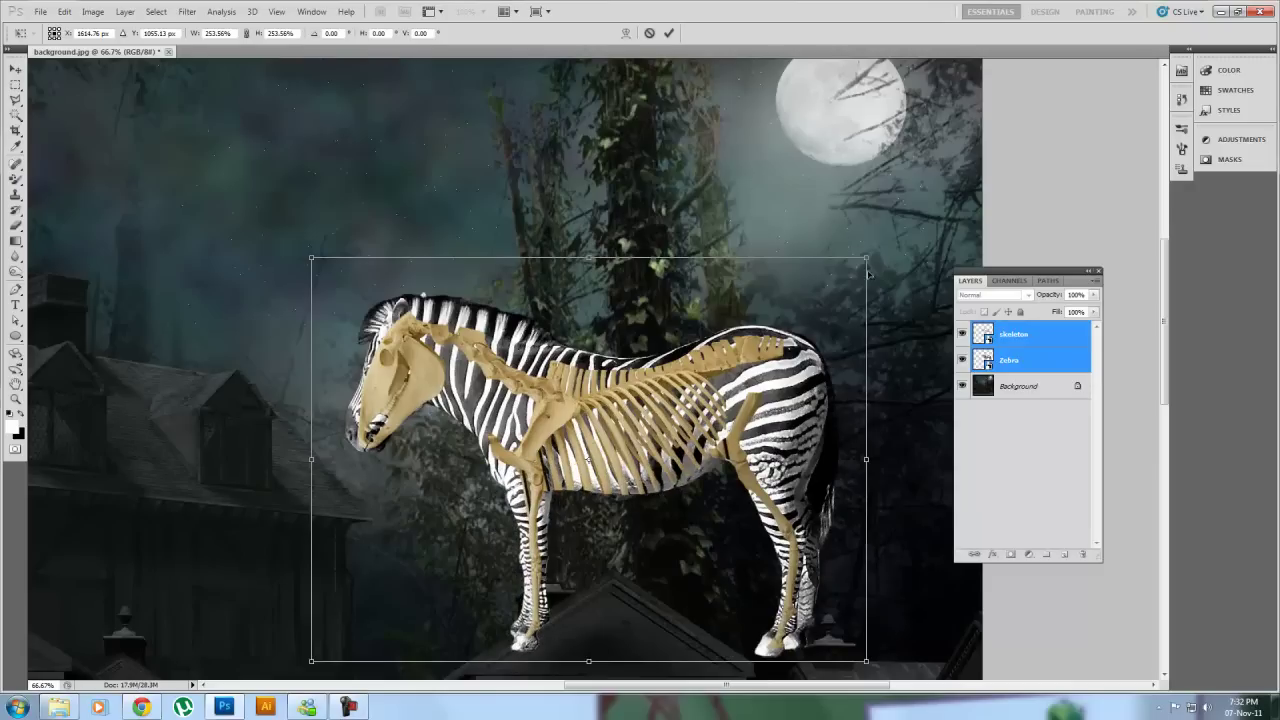
click(669, 33)
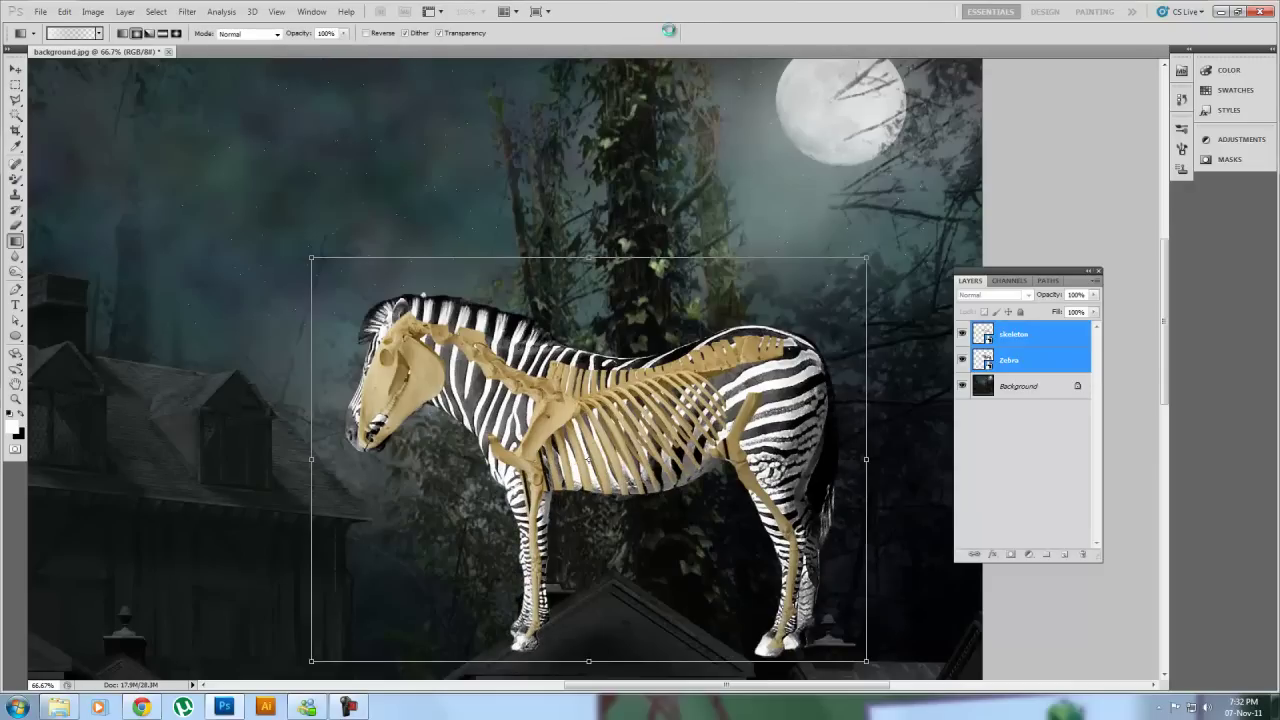
Rasterize the skeleton and Zebra layers, and move the Zebra layer above the skeleton layer.
click(1021, 337)
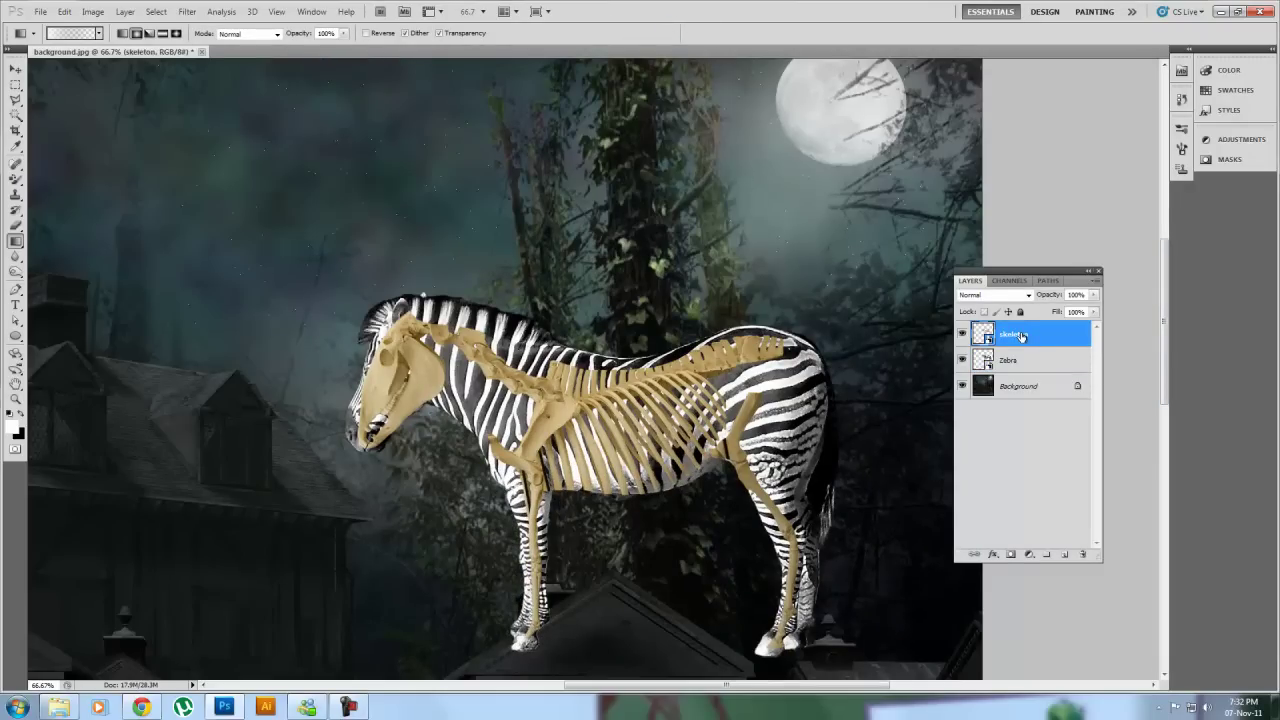
right_click(1028, 335)
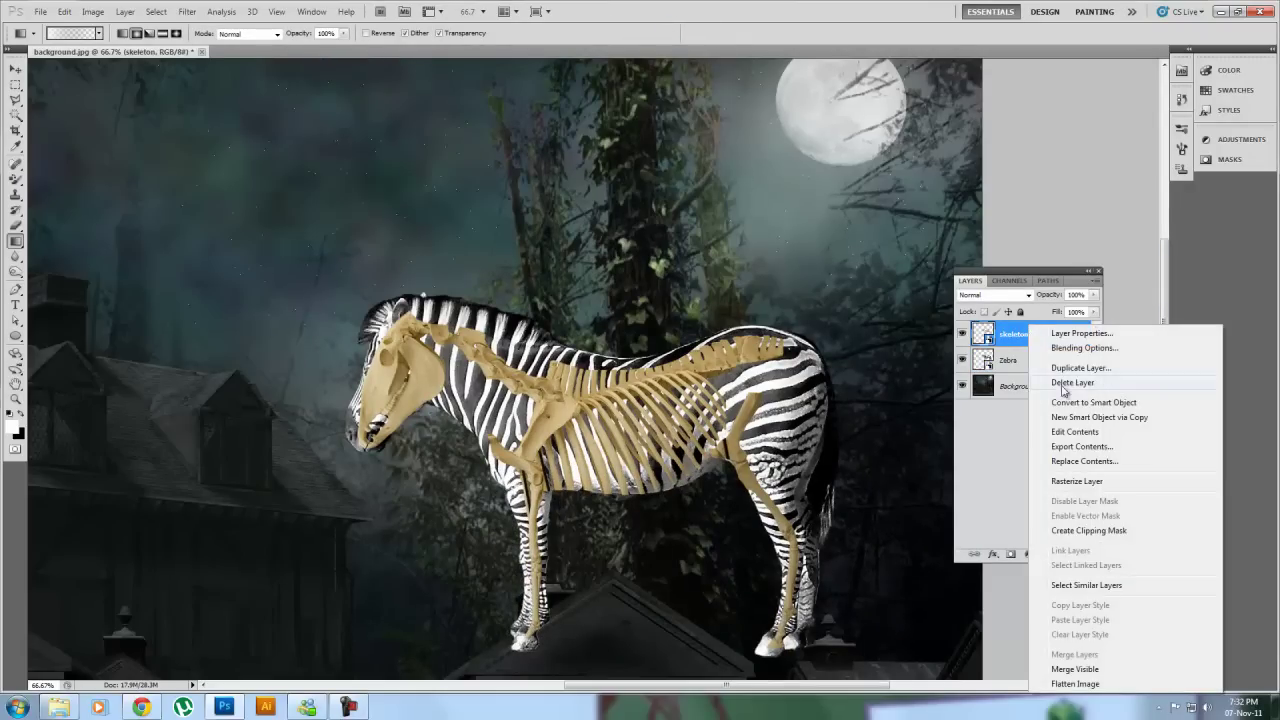
click(1091, 483)
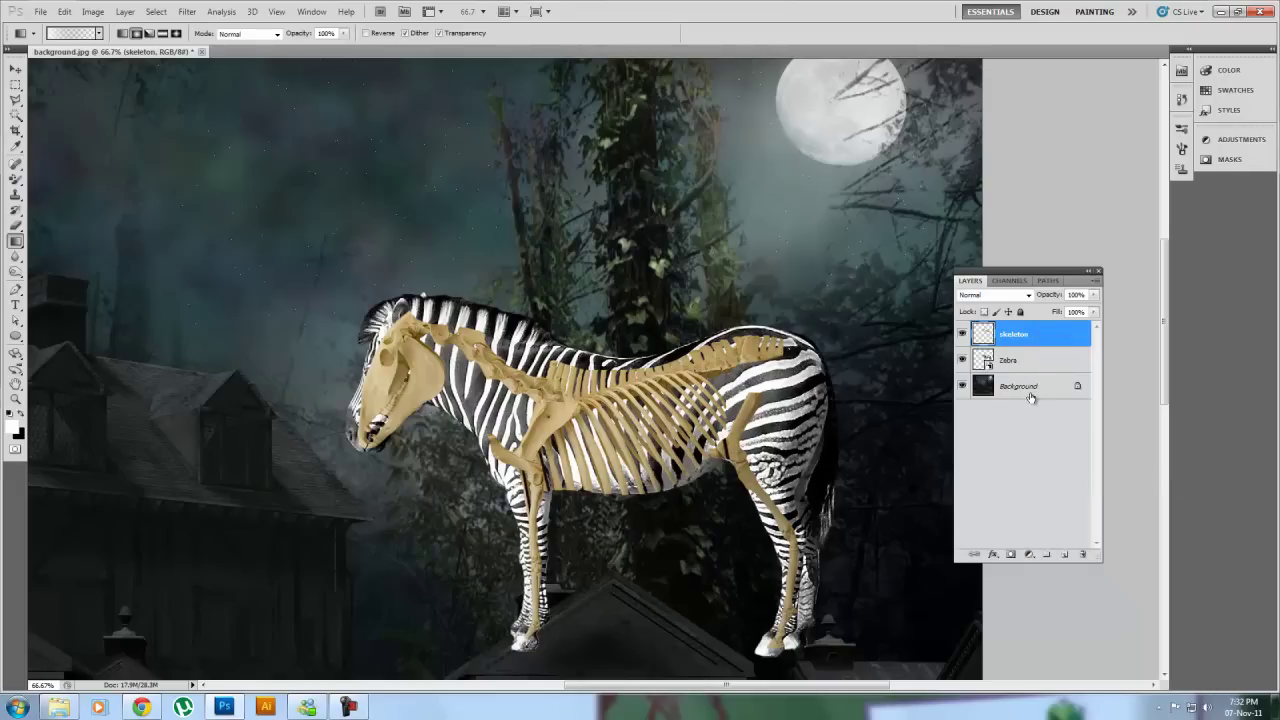
click(1010, 362)
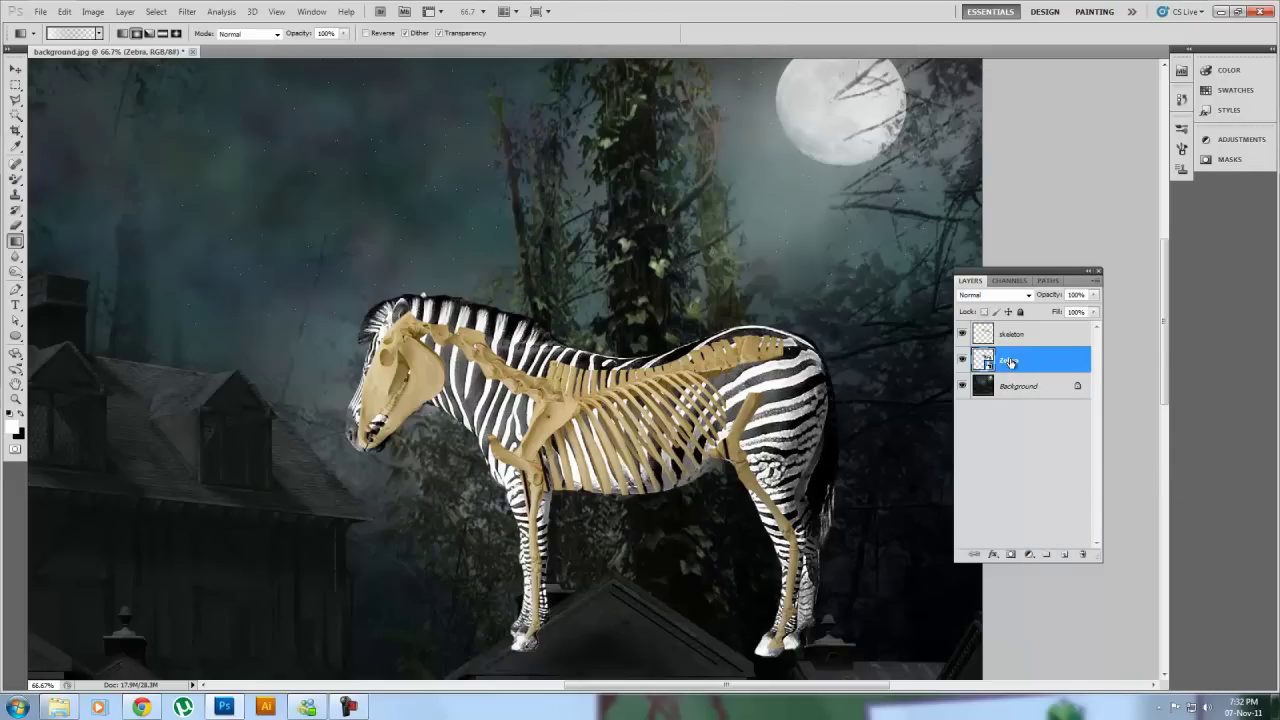
right_click(1010, 362)
click(1060, 483)
drag(1034, 366, 1031, 335)
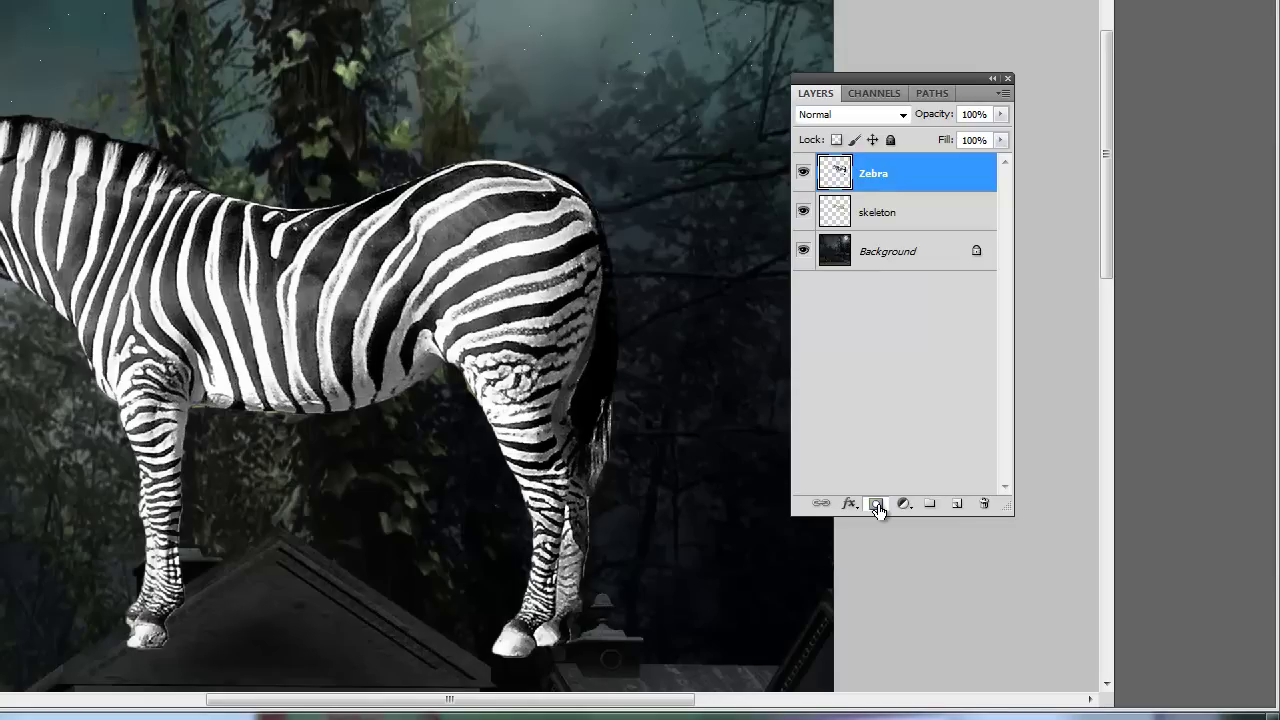
Add a layer mask to the Zebra layer and set up the Brush tool at 114 px with black as foreground color.
click(876, 505)
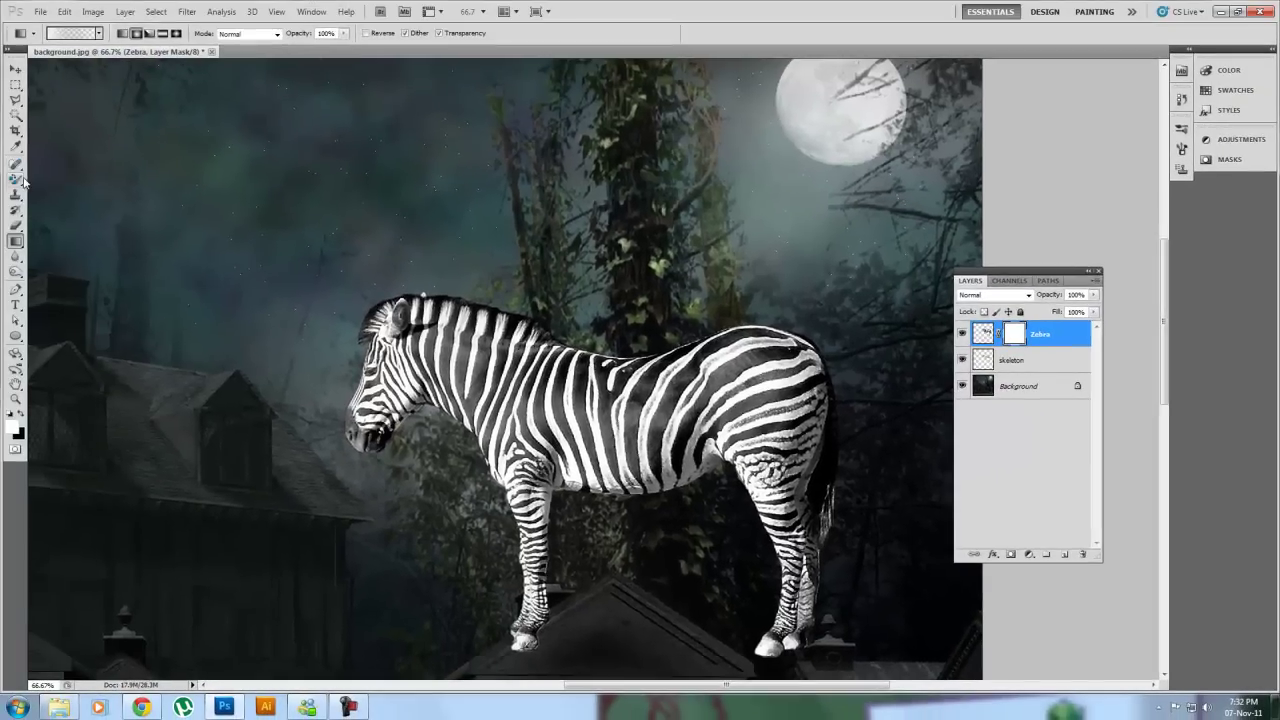
click(16, 180)
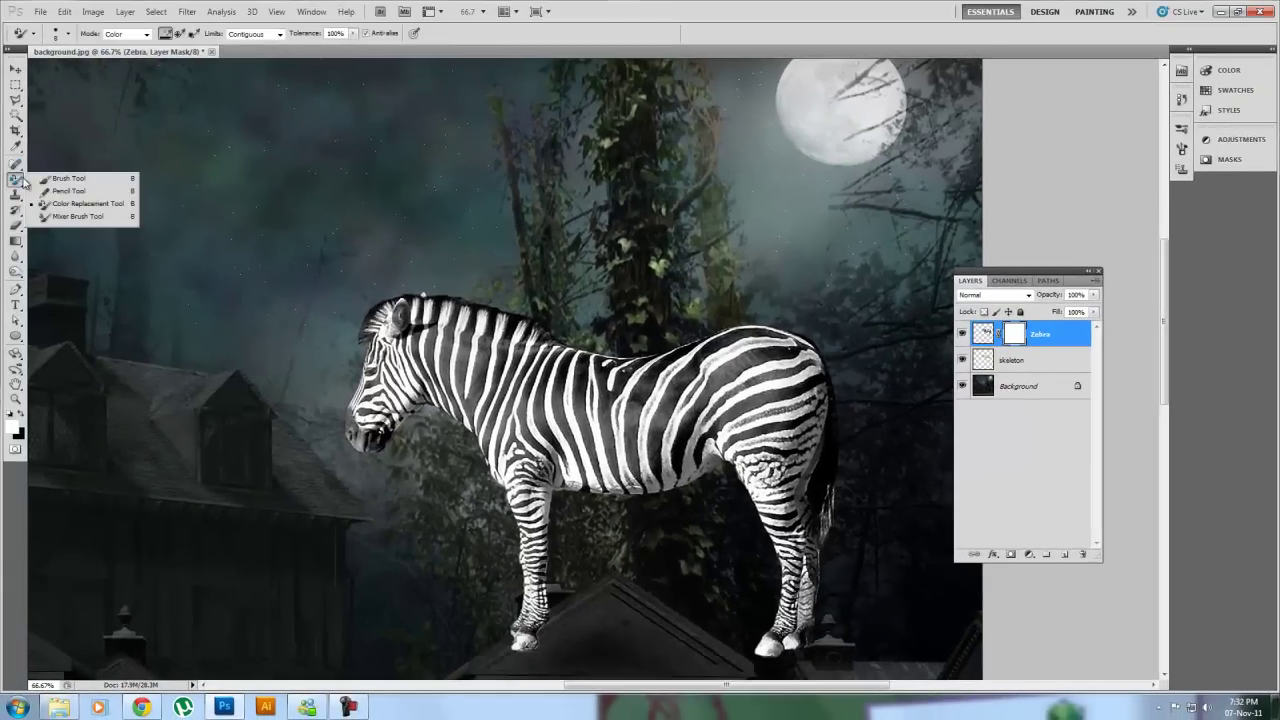
click(62, 178)
click(67, 33)
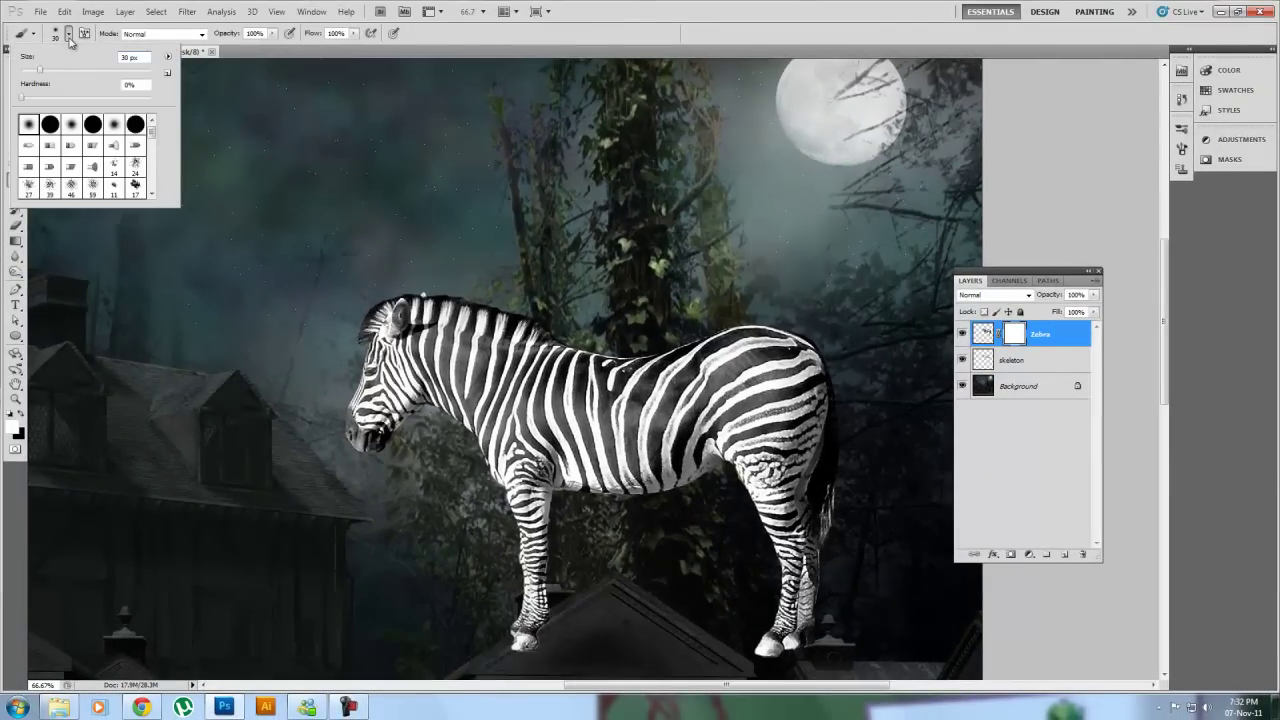
click(91, 71)
click(20, 416)
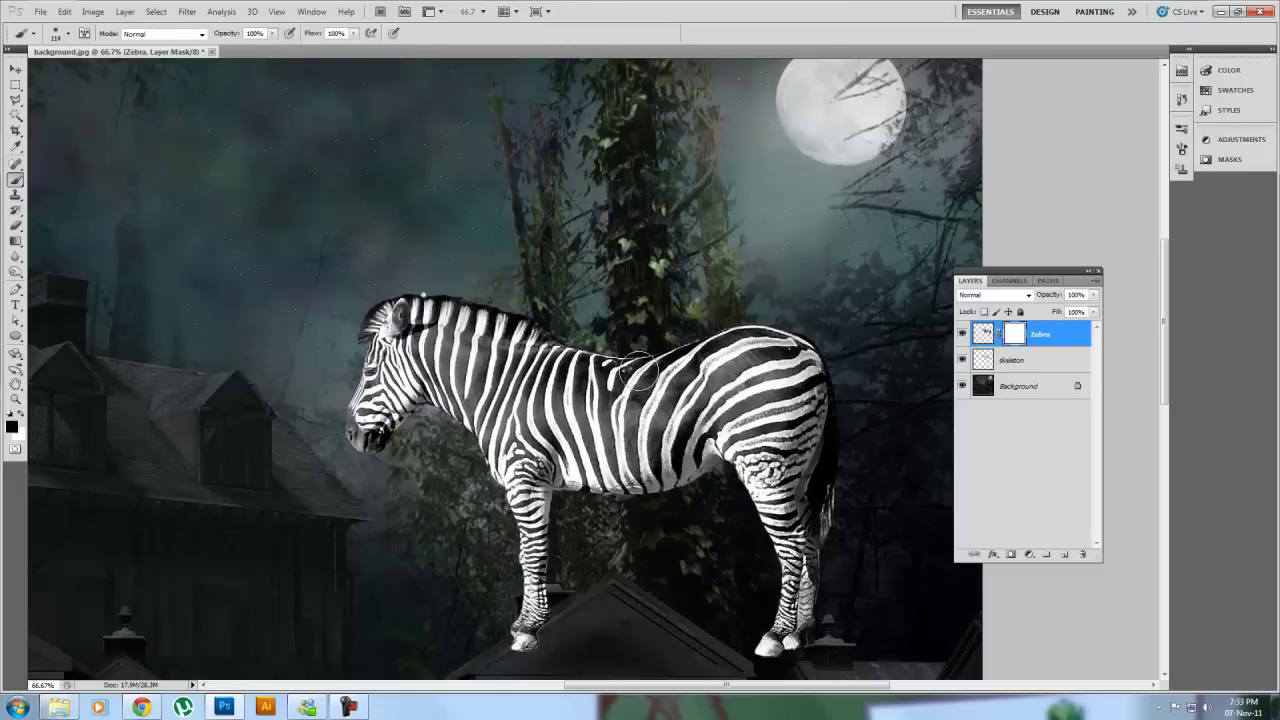
Paint black on the Zebra layer mask over the torso to reveal the ribs and part of the spine.
key(ctrl+plus)
key(ctrl+plus)
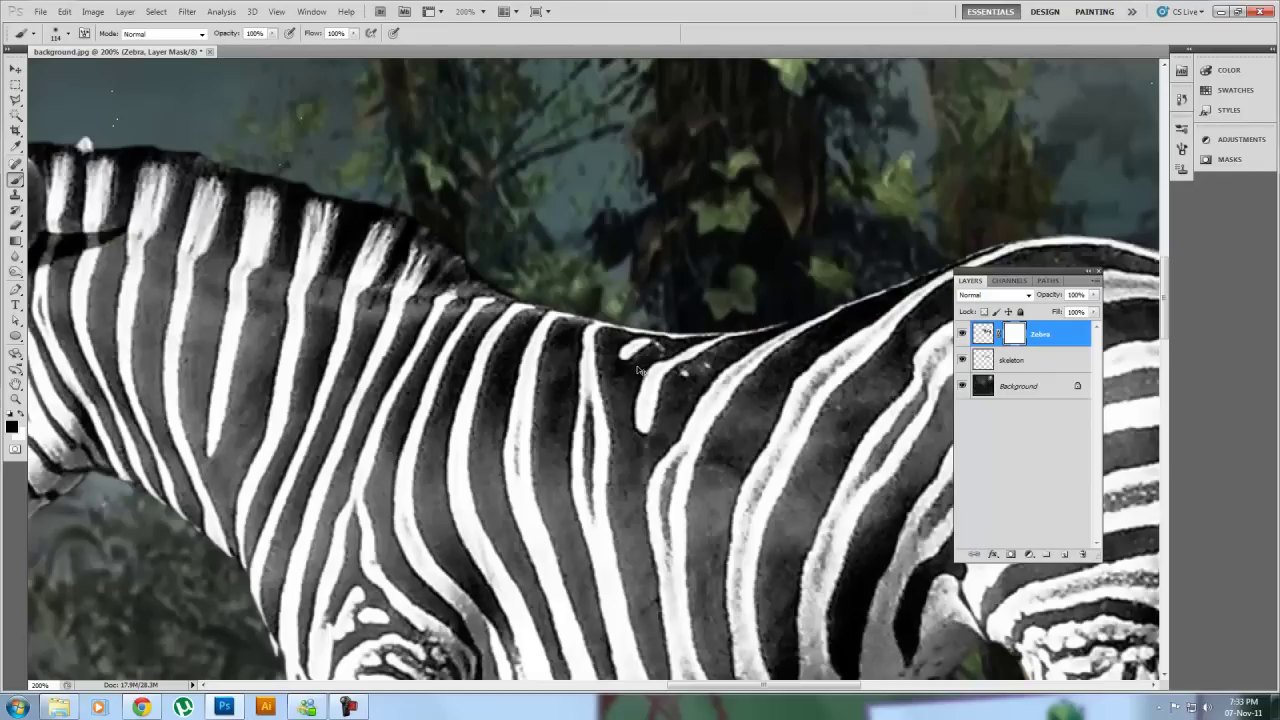
mouse_move(648, 400)
mouse_down()
mouse_move(467, 301)
mouse_move(491, 339)
mouse_up()
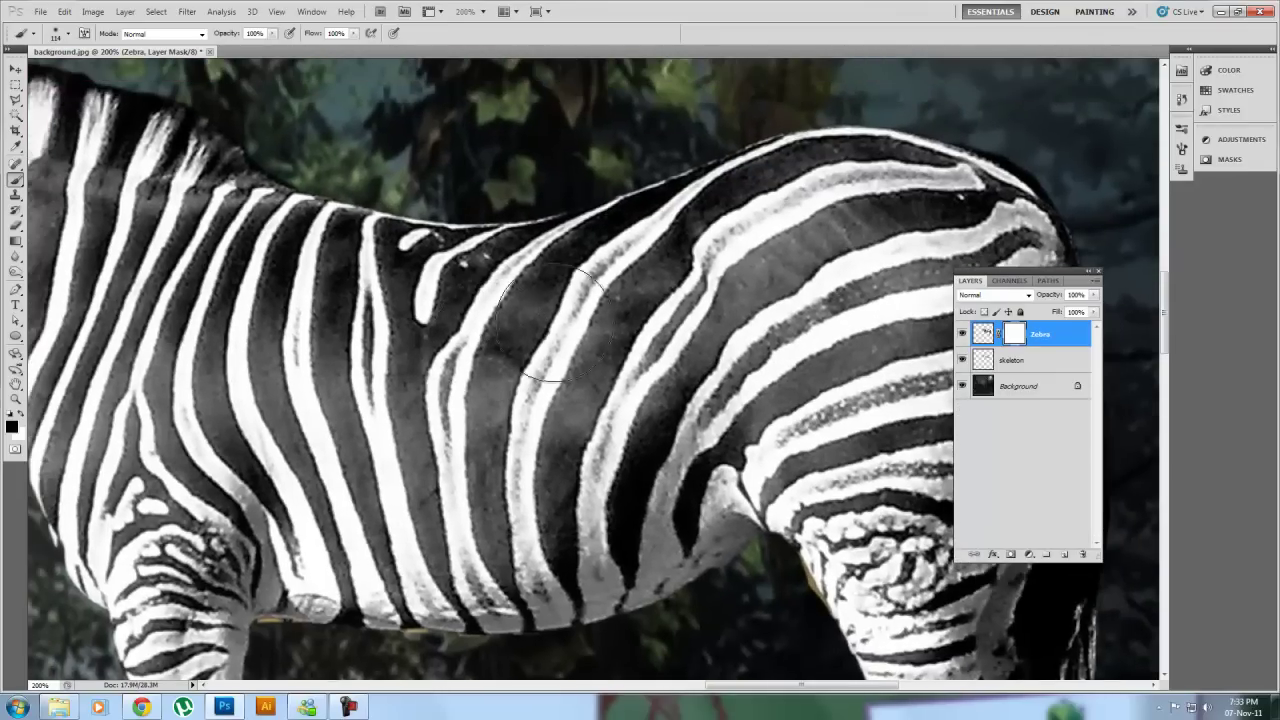
mouse_move(690, 250)
mouse_down()
mouse_move(585, 290)
mouse_move(270, 320)
mouse_move(560, 320)
mouse_move(688, 290)
mouse_move(700, 330)
mouse_move(360, 460)
mouse_move(520, 550)
mouse_move(705, 355)
mouse_move(690, 505)
mouse_move(700, 430)
mouse_move(730, 440)
mouse_move(597, 565)
mouse_move(440, 590)
mouse_move(285, 505)
mouse_move(360, 610)
mouse_move(430, 597)
mouse_move(300, 600)
mouse_move(260, 430)
mouse_move(265, 305)
mouse_move(265, 330)
mouse_up()
Mask out the zebra's hind legs with the black brush to expose the hind leg bones.
drag(651, 473, 381, 383)
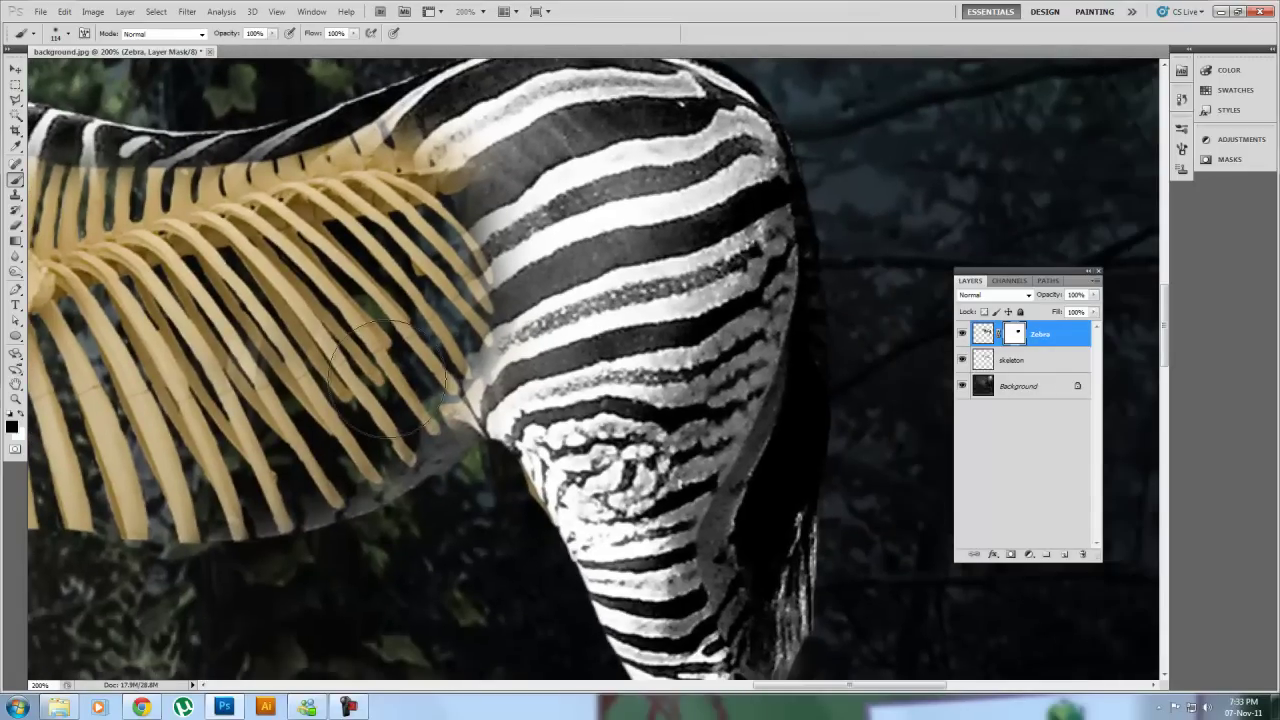
mouse_move(590, 460)
mouse_down()
mouse_move(608, 440)
mouse_move(640, 630)
mouse_up()
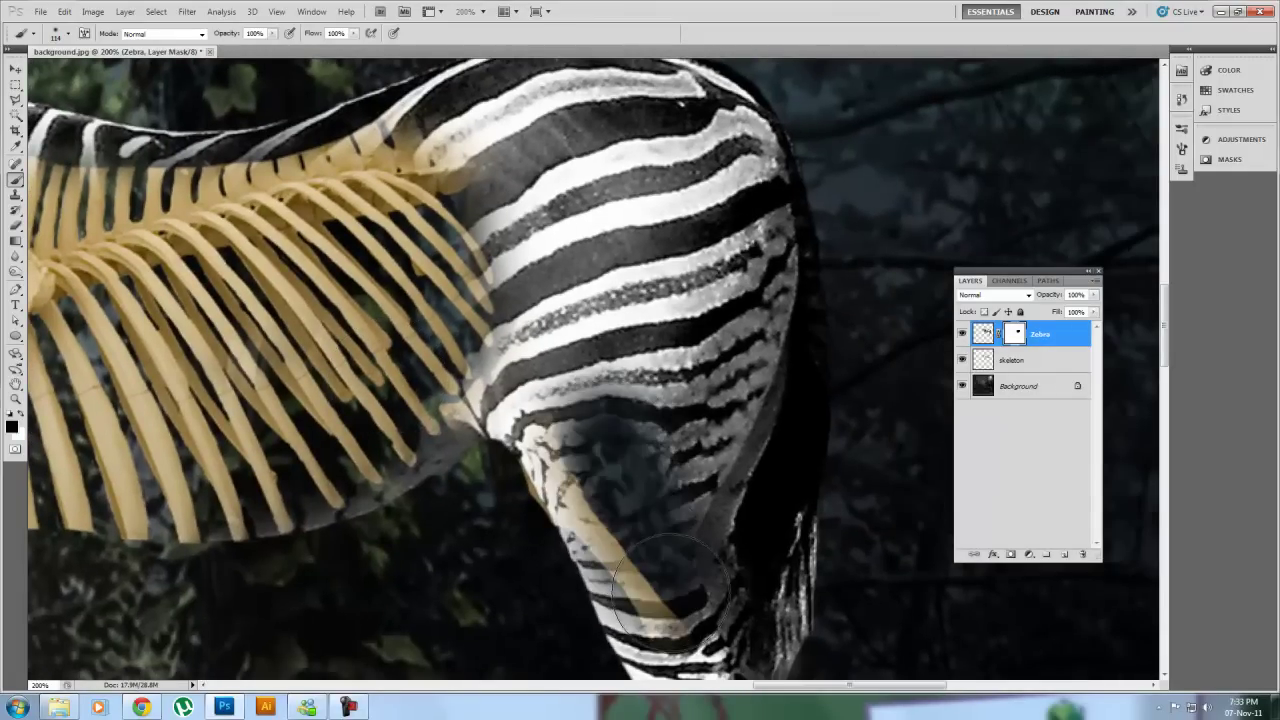
drag(500, 560, 440, 185)
mouse_move(657, 243)
mouse_down()
mouse_move(614, 534)
mouse_move(633, 393)
mouse_move(551, 243)
mouse_move(491, 171)
mouse_move(472, 175)
mouse_up()
mouse_move(565, 360)
mouse_down()
mouse_move(719, 566)
mouse_move(830, 665)
mouse_up()
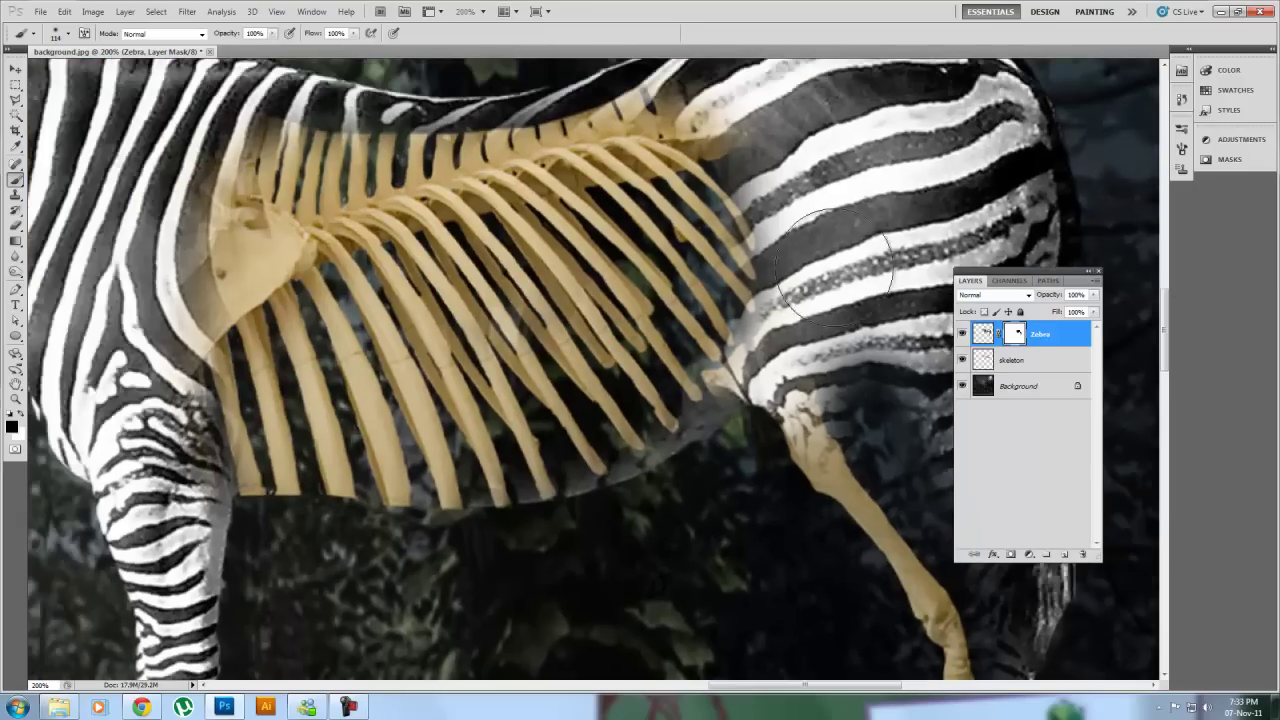
Mask out the zebra's front leg down to just above the hoof to expose the front leg bones.
drag(459, 312, 968, 284)
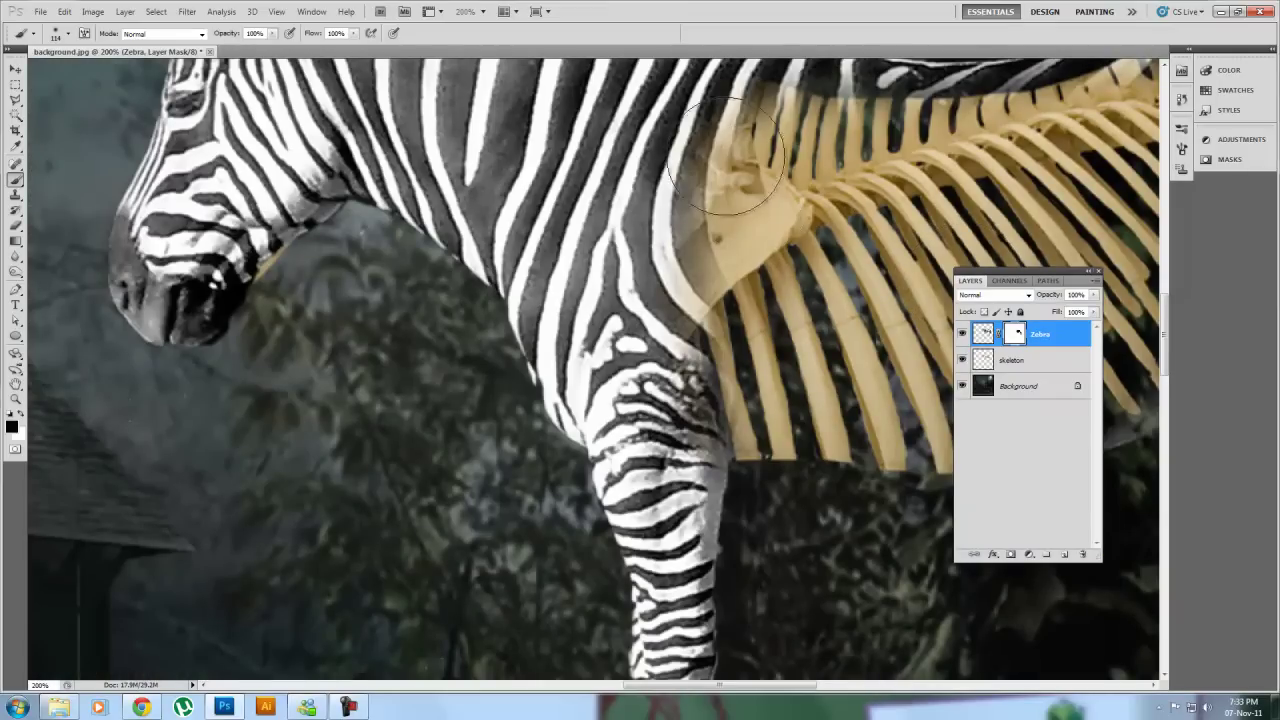
drag(664, 402, 670, 546)
mouse_move(720, 280)
mouse_down()
mouse_move(633, 243)
mouse_move(592, 245)
mouse_move(592, 462)
mouse_move(590, 255)
mouse_move(570, 110)
mouse_up()
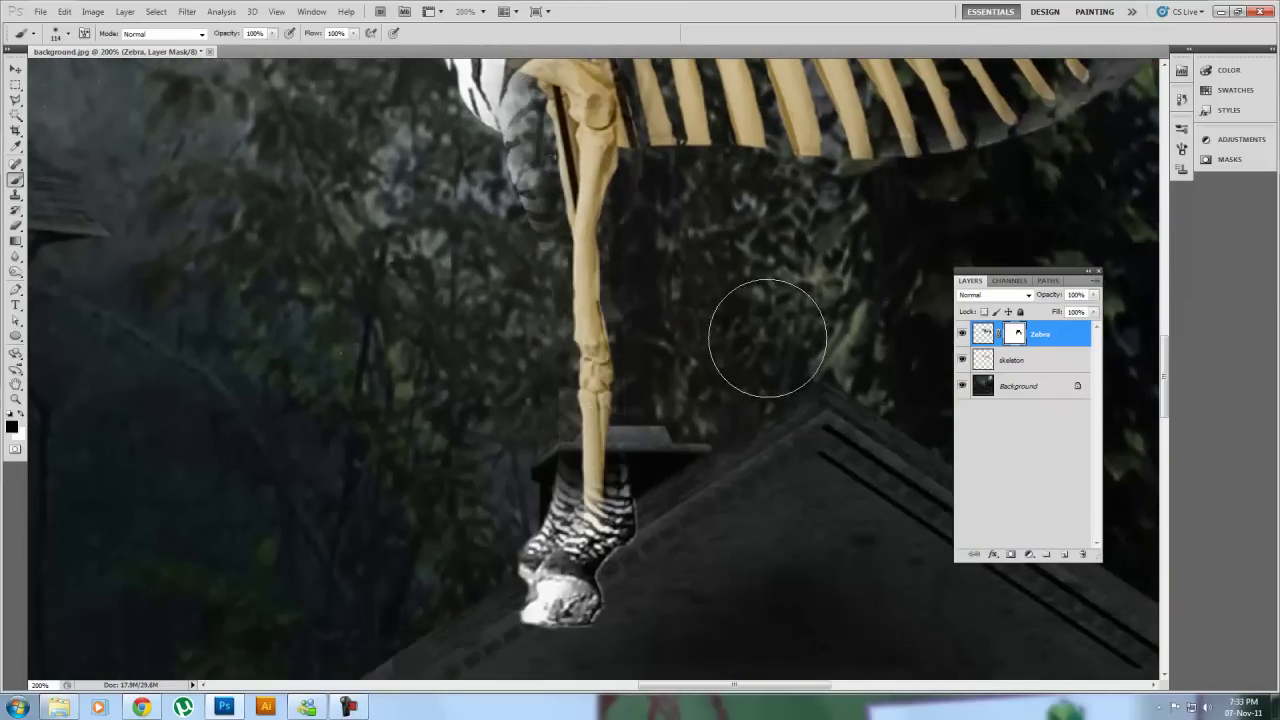
drag(766, 334, 876, 684)
drag(451, 259, 560, 455)
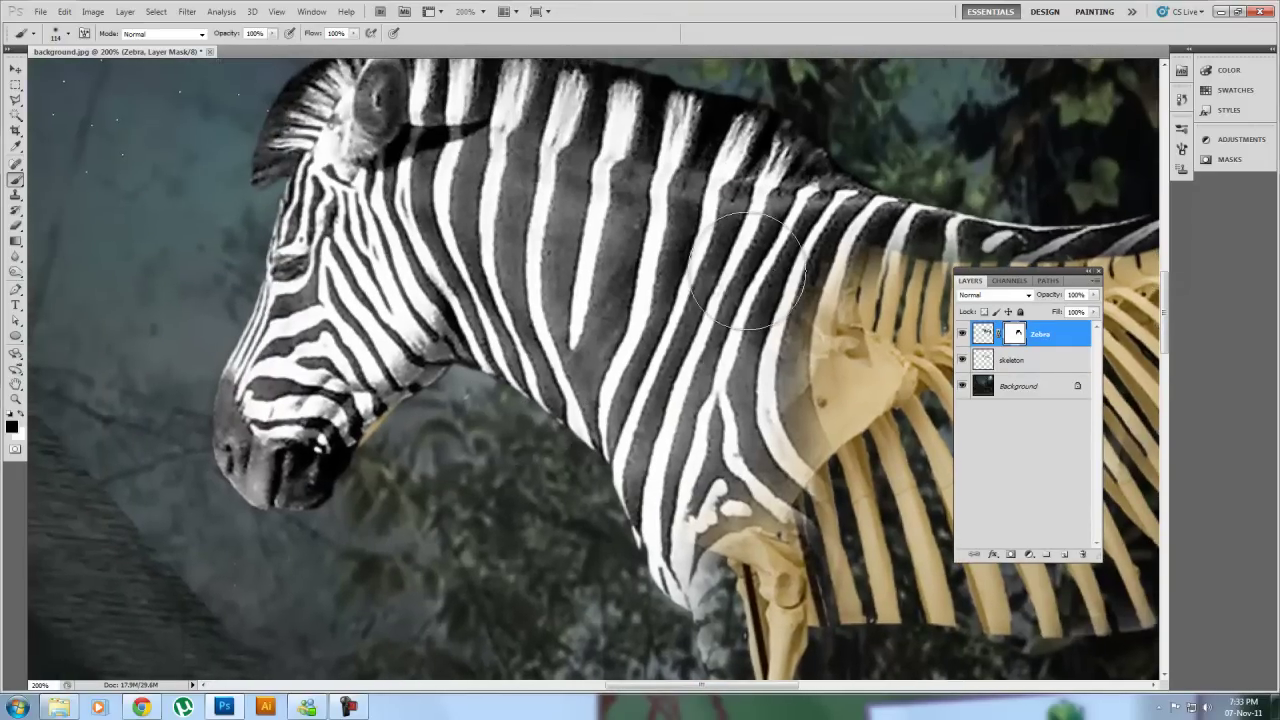
Paint black on the Zebra layer mask over the cheek and neck to reveal the skull and neck vertebrae.
mouse_move(830, 350)
mouse_down()
mouse_move(572, 205)
mouse_move(460, 120)
mouse_move(420, 115)
mouse_move(440, 190)
mouse_move(385, 295)
mouse_move(345, 480)
mouse_move(335, 495)
mouse_move(320, 300)
mouse_move(392, 214)
mouse_move(320, 290)
mouse_move(285, 390)
mouse_move(290, 470)
mouse_move(372, 312)
mouse_move(355, 185)
mouse_move(455, 212)
mouse_move(415, 115)
mouse_move(582, 182)
mouse_up()
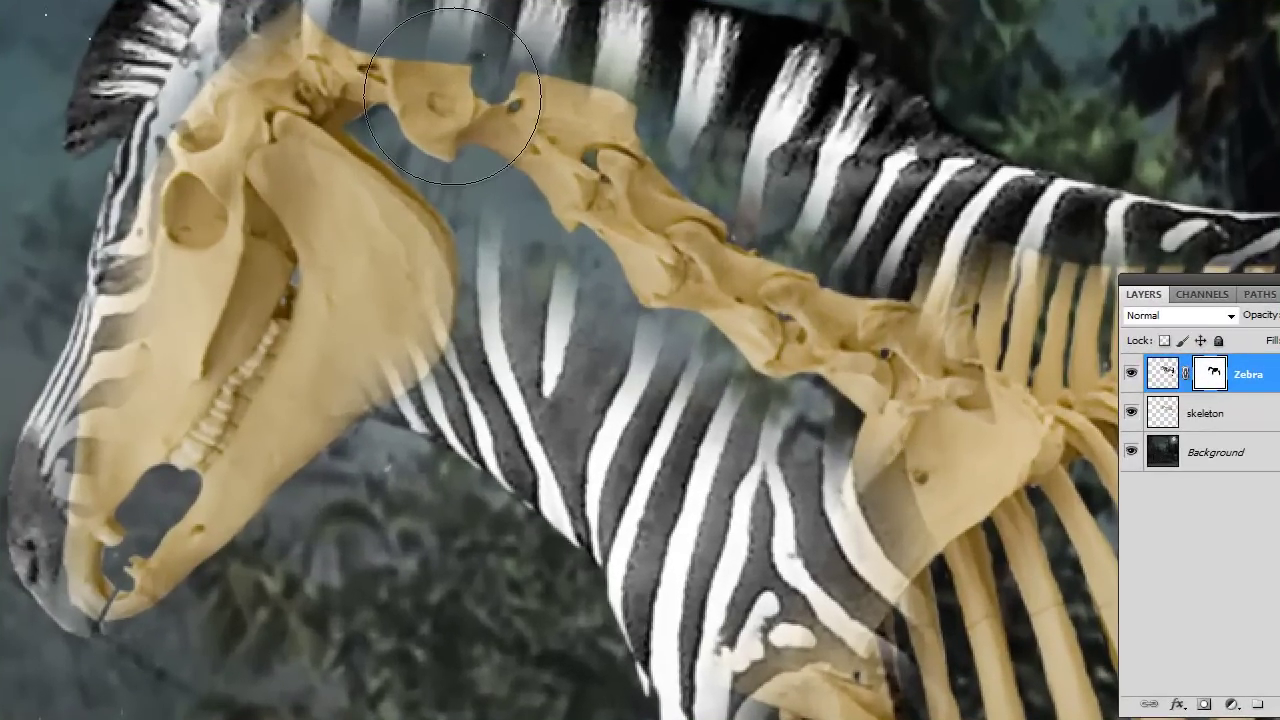
drag(452, 96, 520, 105)
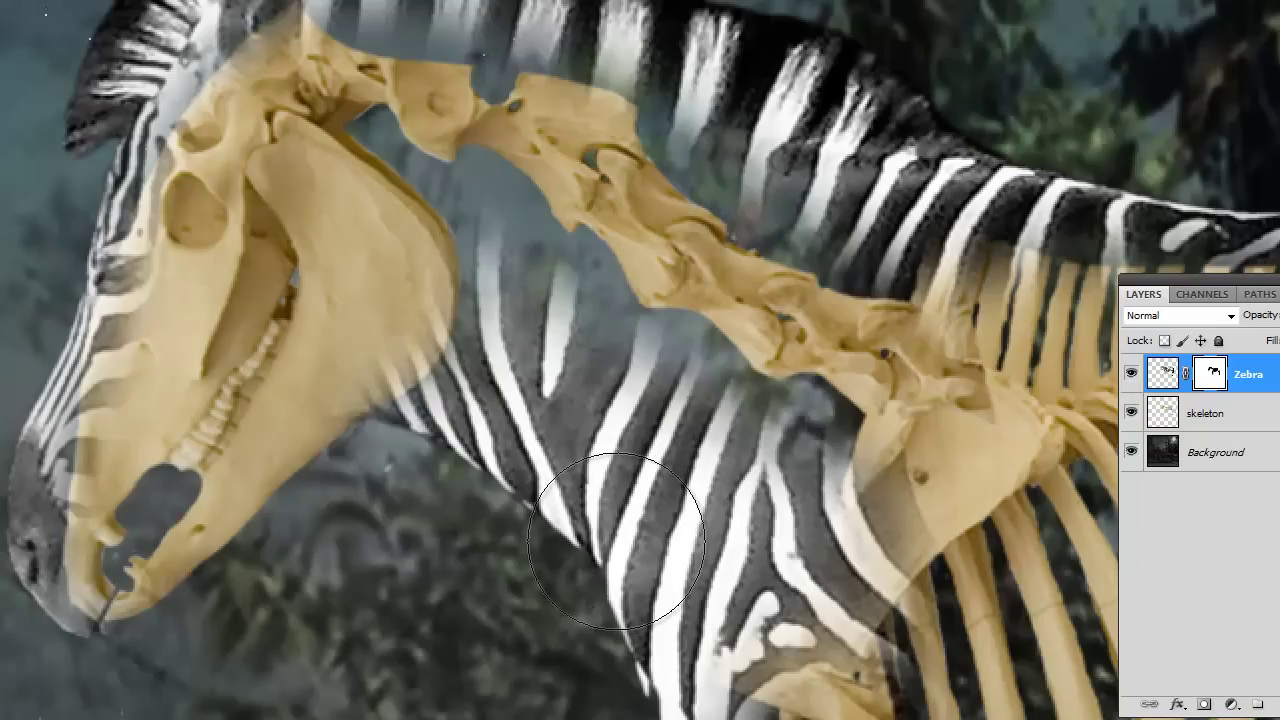
Paint white on the Zebra mask with a smaller brush to restore the front of the face and the stripes behind the jaw.
key(bracketleft)
key(bracketleft)
key(bracketleft)
key(bracketleft)
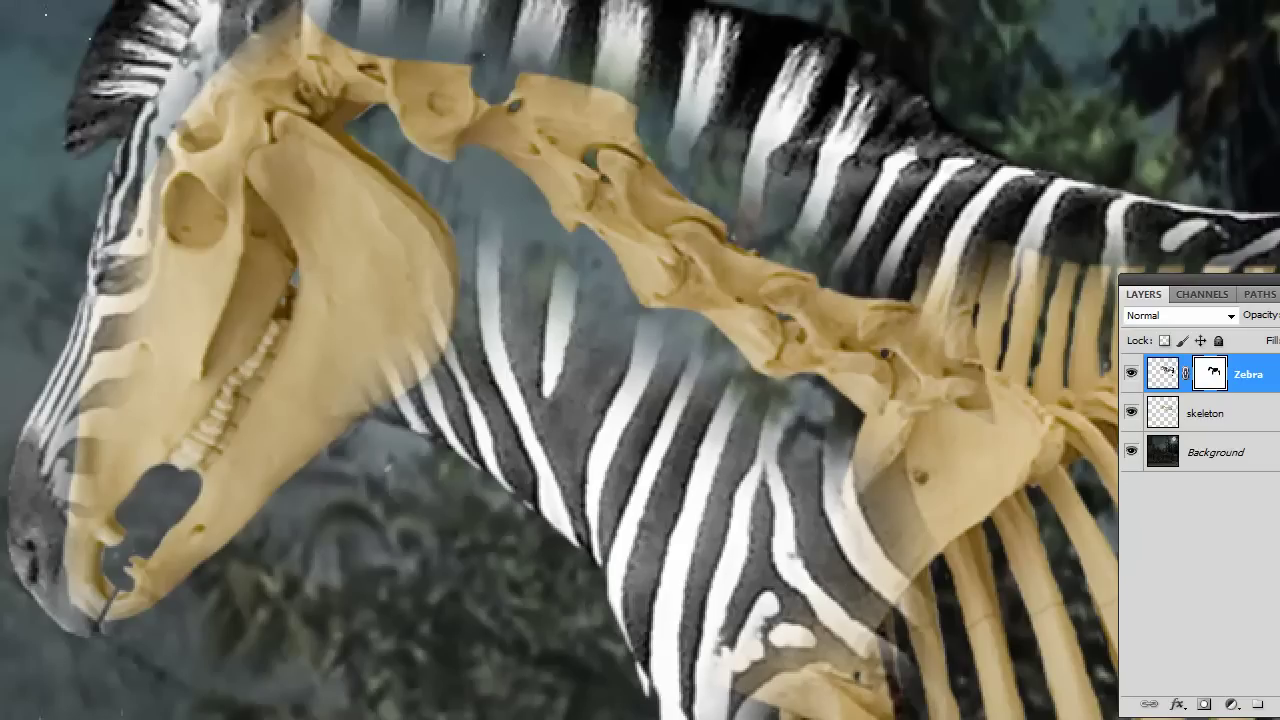
mouse_move(100, 190)
mouse_down()
mouse_move(119, 166)
mouse_move(64, 553)
mouse_move(85, 520)
mouse_up()
mouse_move(457, 229)
mouse_down()
mouse_move(446, 360)
mouse_move(315, 495)
mouse_move(435, 390)
mouse_move(480, 314)
mouse_move(465, 197)
mouse_move(360, 139)
mouse_move(426, 252)
mouse_move(456, 346)
mouse_up()
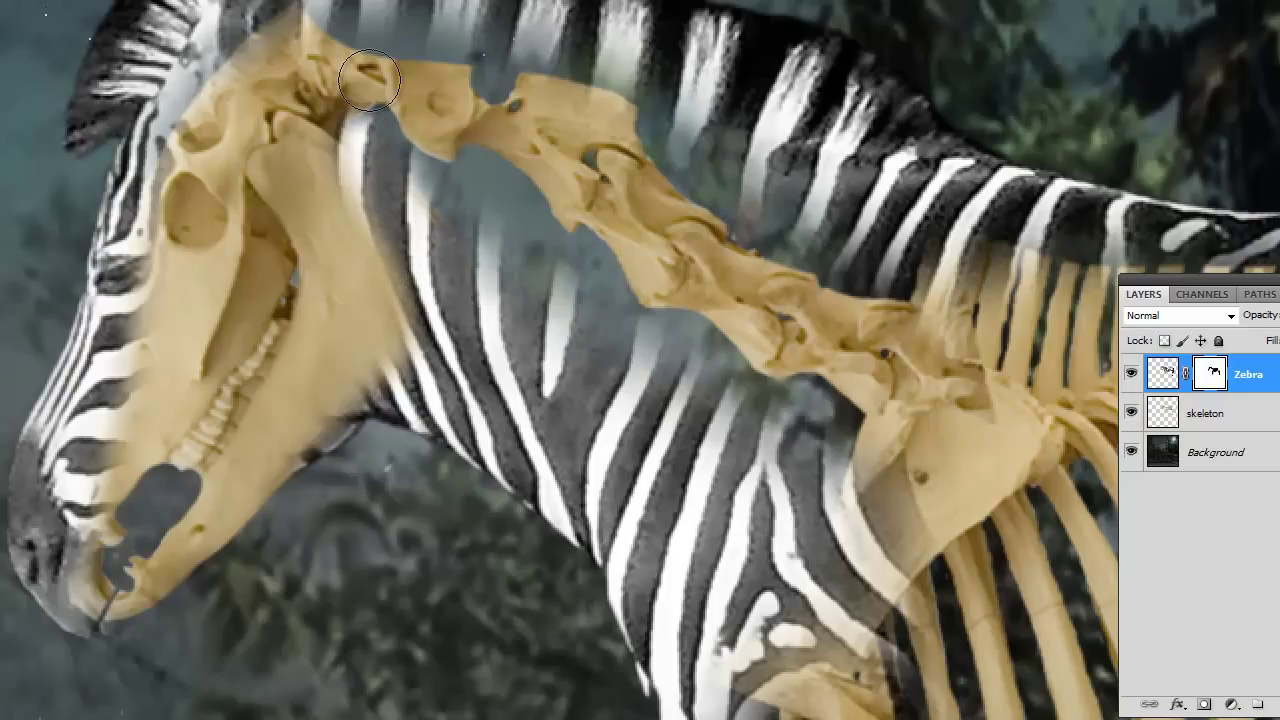
Restore the striped neck and shoulder by painting white on the Zebra mask with a 175 px brush.
key(bracketright)
key(bracketright)
key(bracketright)
key(bracketright)
key(bracketright)
key(bracketright)
key(bracketright)
key(bracketright)
mouse_move(645, 220)
mouse_down()
mouse_move(590, 193)
mouse_move(675, 243)
mouse_move(797, 278)
mouse_move(850, 340)
mouse_up()
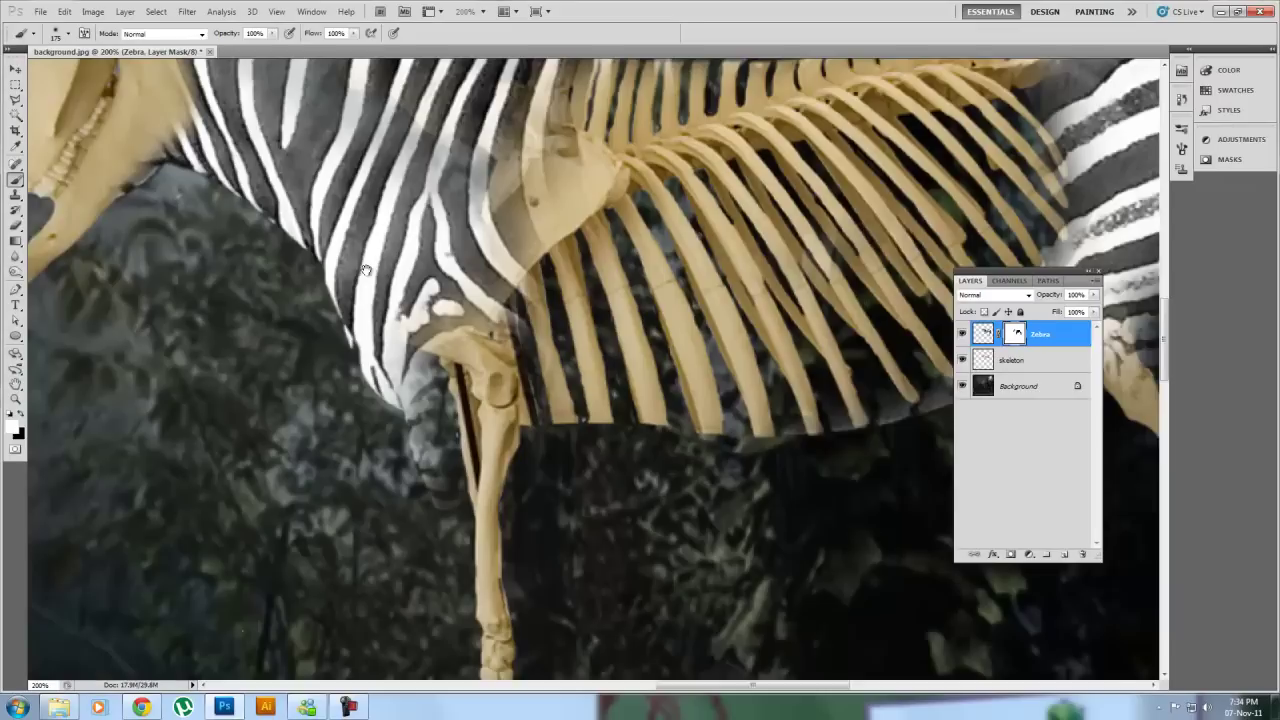
Mask out the zebra skin still covering the near hind leg bone with a 40 px black brush, stopping above the hoof.
mouse_move(366, 270)
mouse_down()
mouse_move(320, 280)
mouse_move(240, 380)
mouse_move(206, 400)
mouse_up()
mouse_move(400, 185)
mouse_down()
mouse_move(494, 157)
mouse_move(600, 85)
mouse_move(667, 89)
mouse_move(625, 119)
mouse_move(774, 98)
mouse_move(852, 108)
mouse_move(666, 111)
mouse_move(766, 204)
mouse_move(726, 344)
mouse_move(759, 426)
mouse_move(755, 454)
mouse_move(560, 321)
mouse_move(416, 261)
mouse_move(365, 263)
mouse_up()
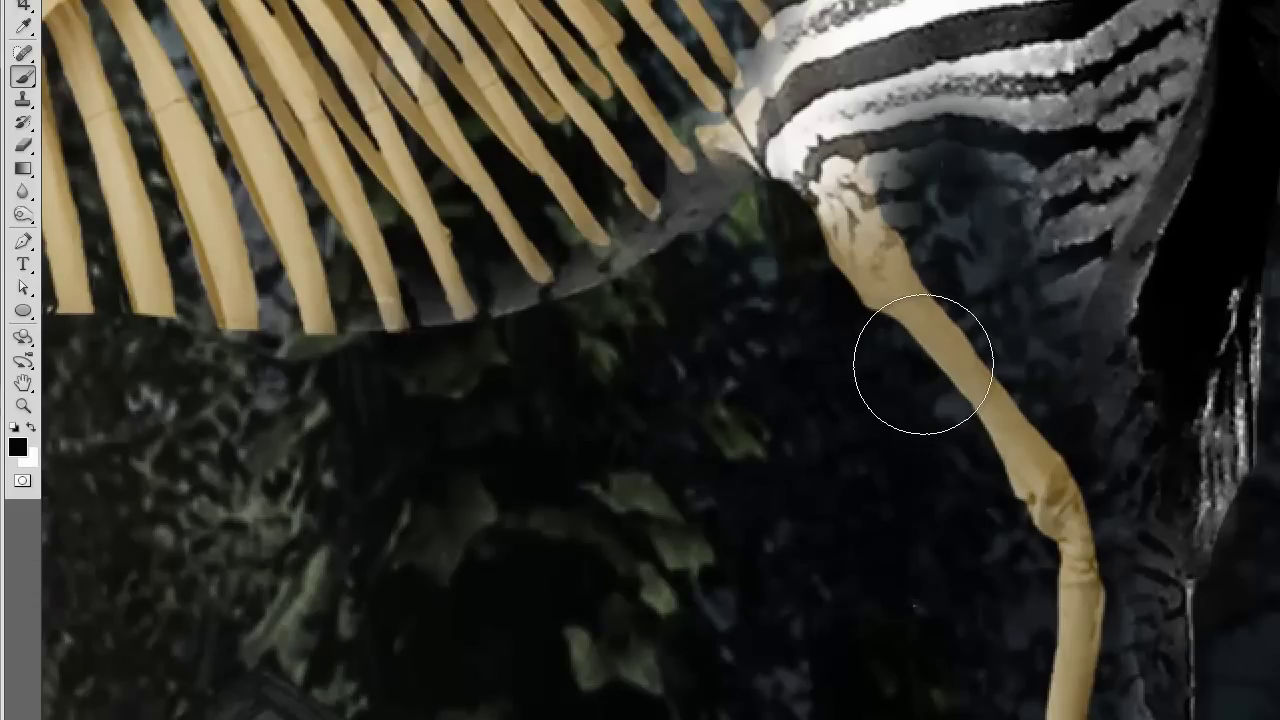
key(bracketleft)
key(bracketleft)
key(bracketleft)
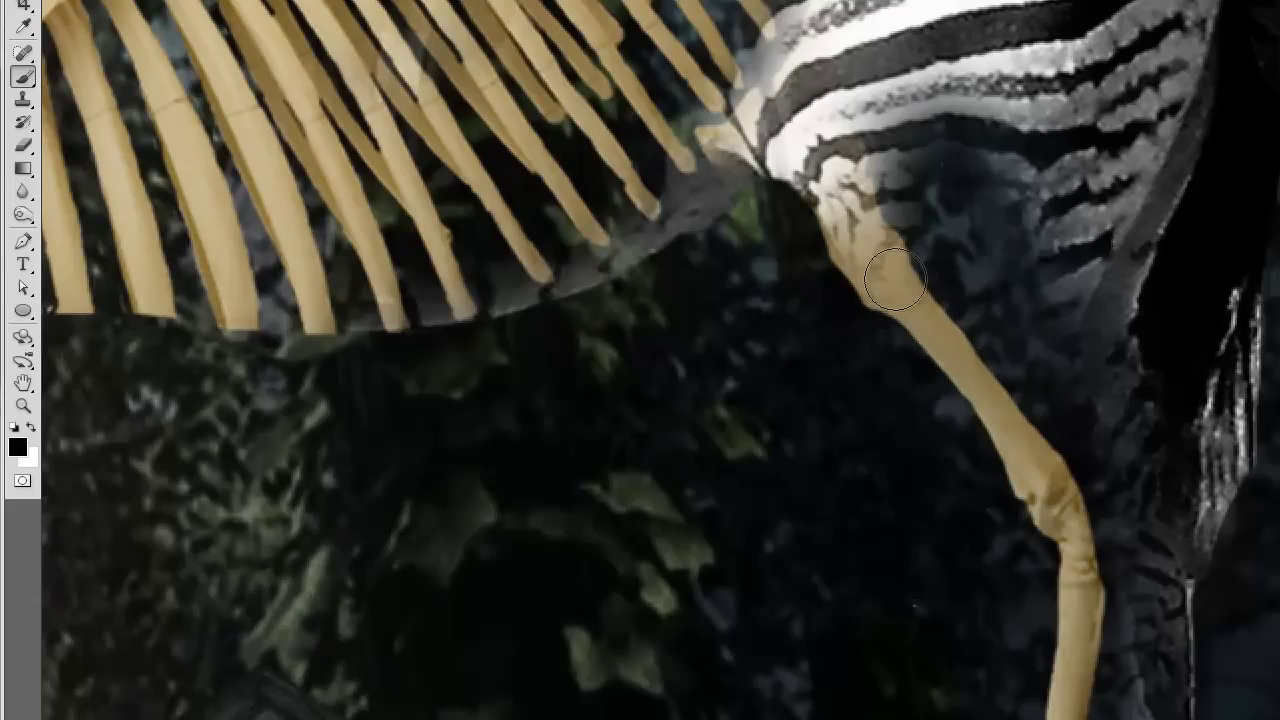
drag(805, 222, 925, 352)
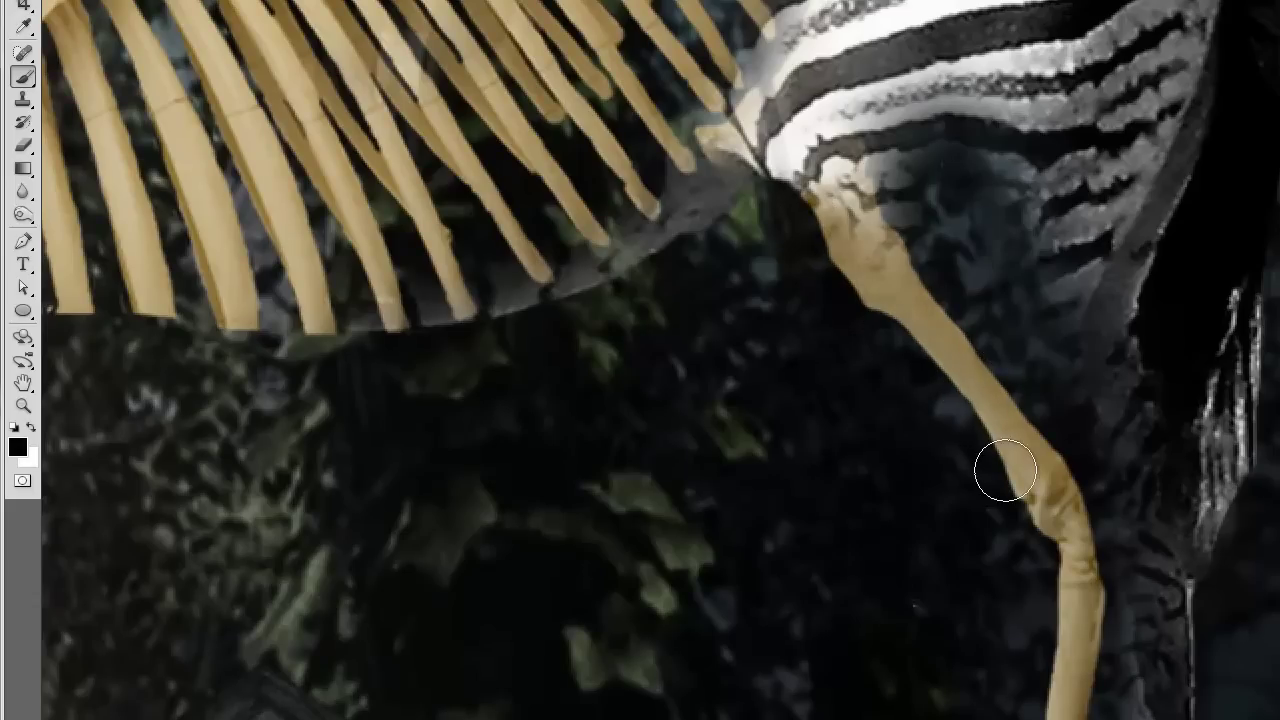
mouse_move(850, 200)
mouse_down()
mouse_move(843, 186)
mouse_move(920, 360)
mouse_move(1065, 532)
mouse_up()
mouse_move(1066, 598)
mouse_down()
mouse_move(923, 406)
mouse_move(916, 185)
mouse_up()
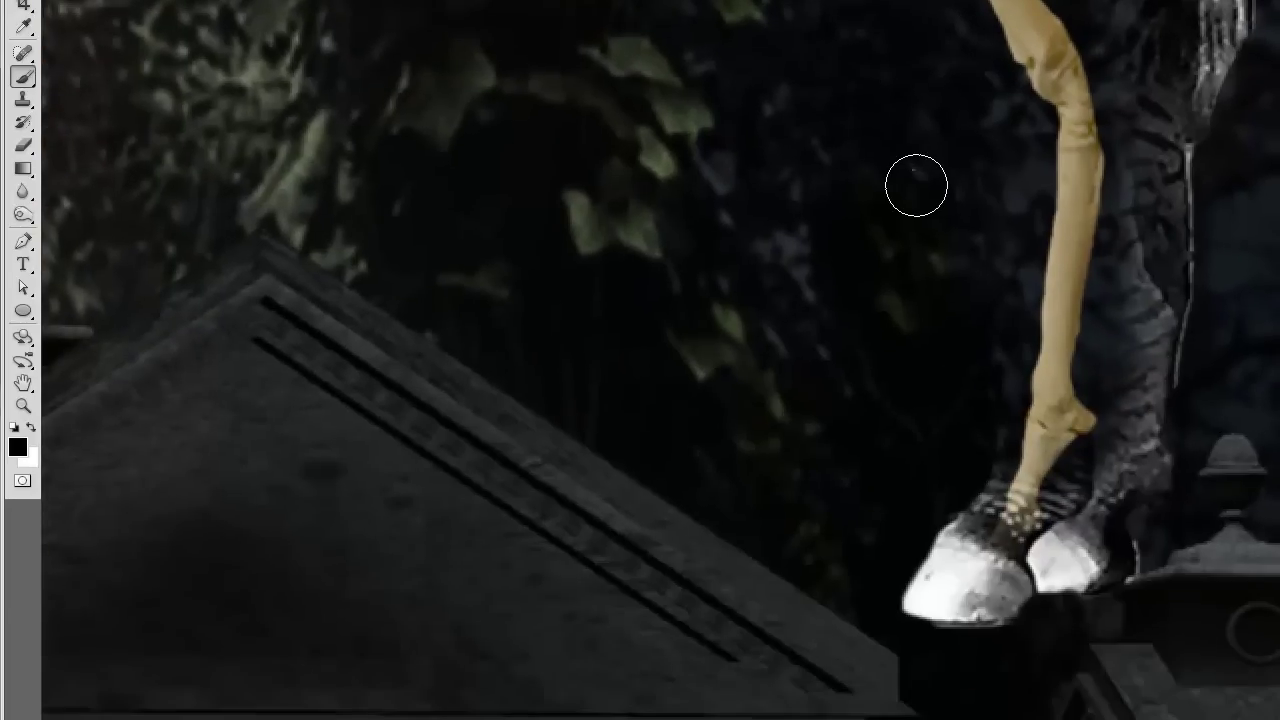
mouse_move(1045, 80)
mouse_down()
mouse_move(1046, 66)
mouse_move(1065, 281)
mouse_up()
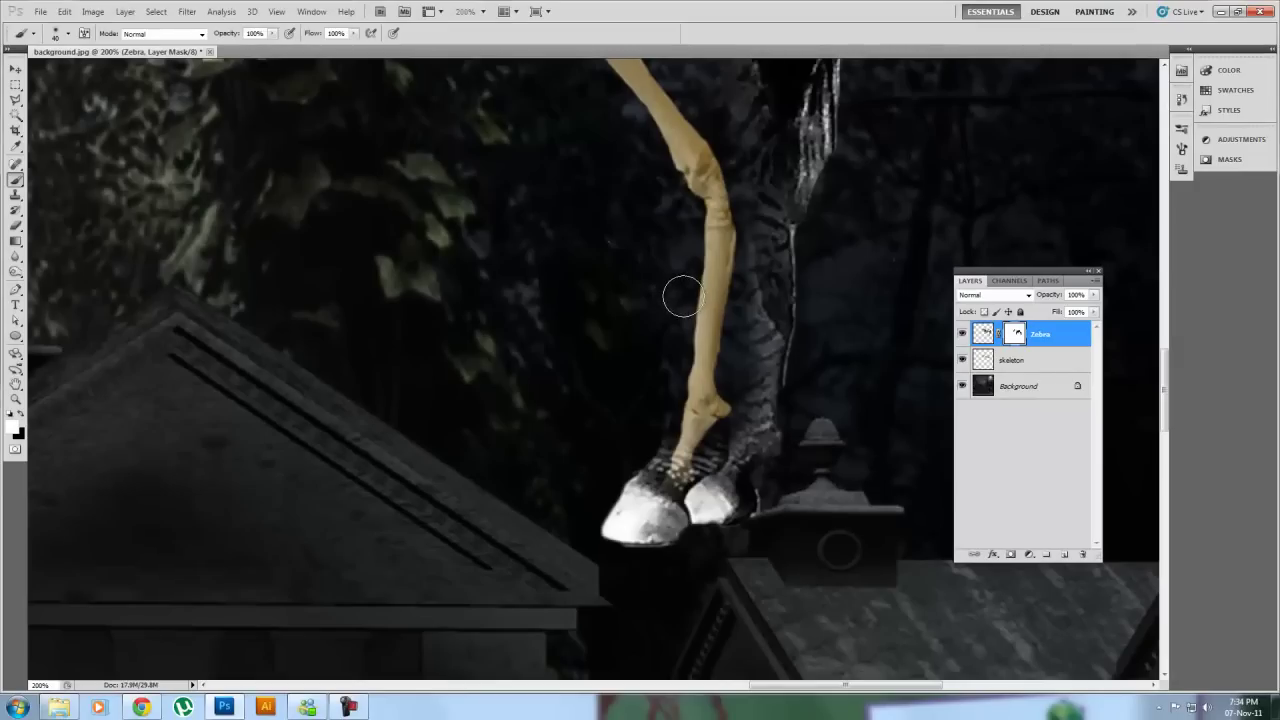
Place the Zebra layer beneath the skeleton layer in the layer stack.
key(ctrl+bracketleft)
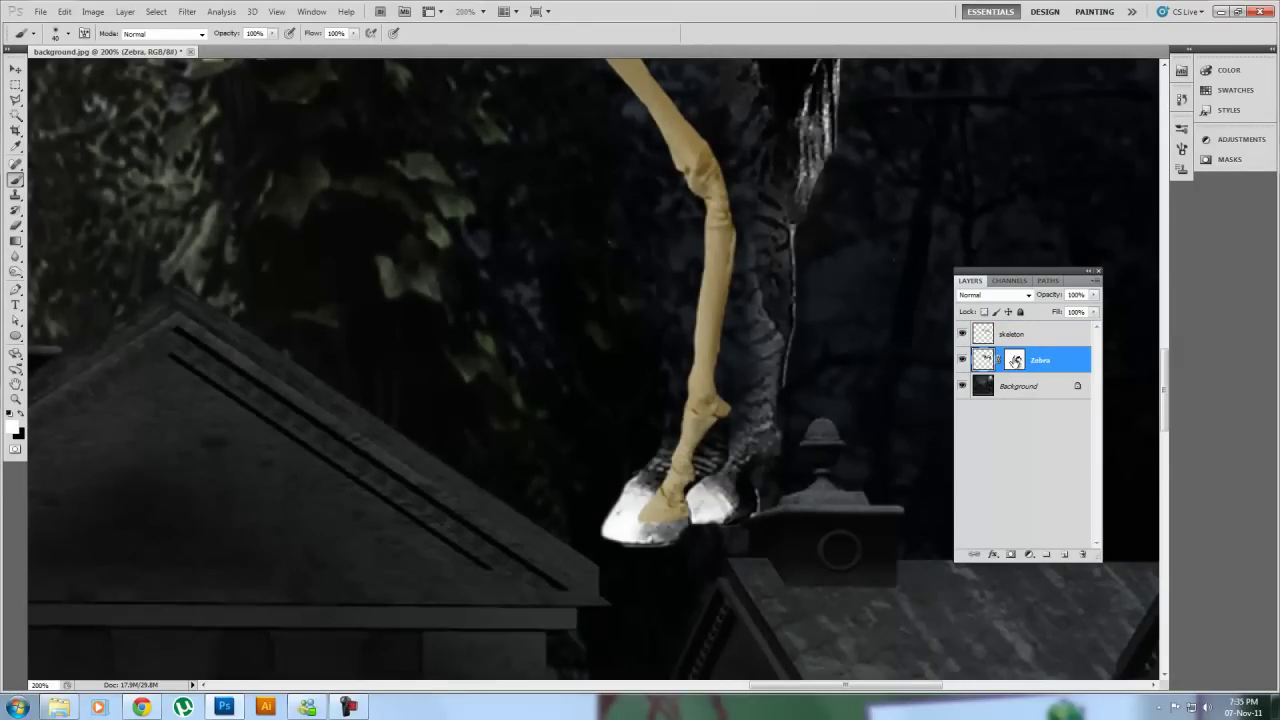
key(ctrl+bracketright)
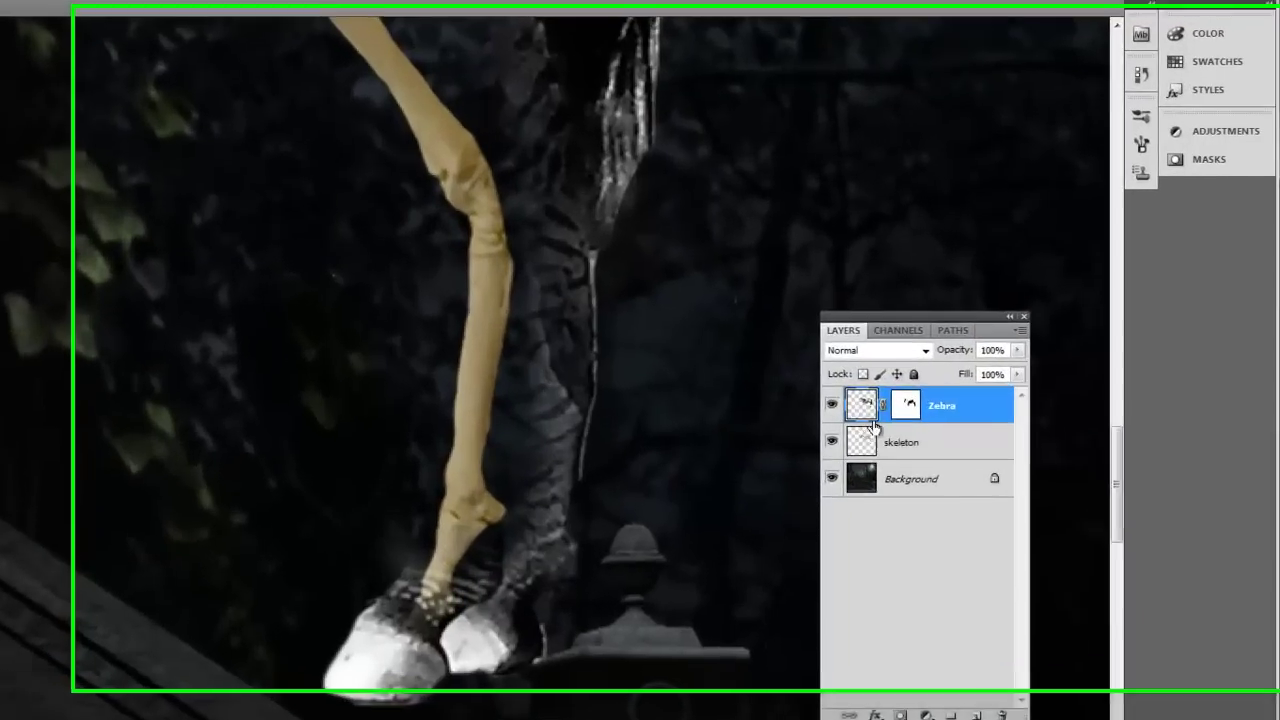
key(ctrl+bracketleft)
Paint white on the Zebra mask to bring back the striped thigh, hind leg and far hind leg around the bones.
drag(680, 326, 685, 339)
mouse_move(387, 428)
mouse_down()
mouse_move(383, 237)
mouse_move(315, 111)
mouse_up()
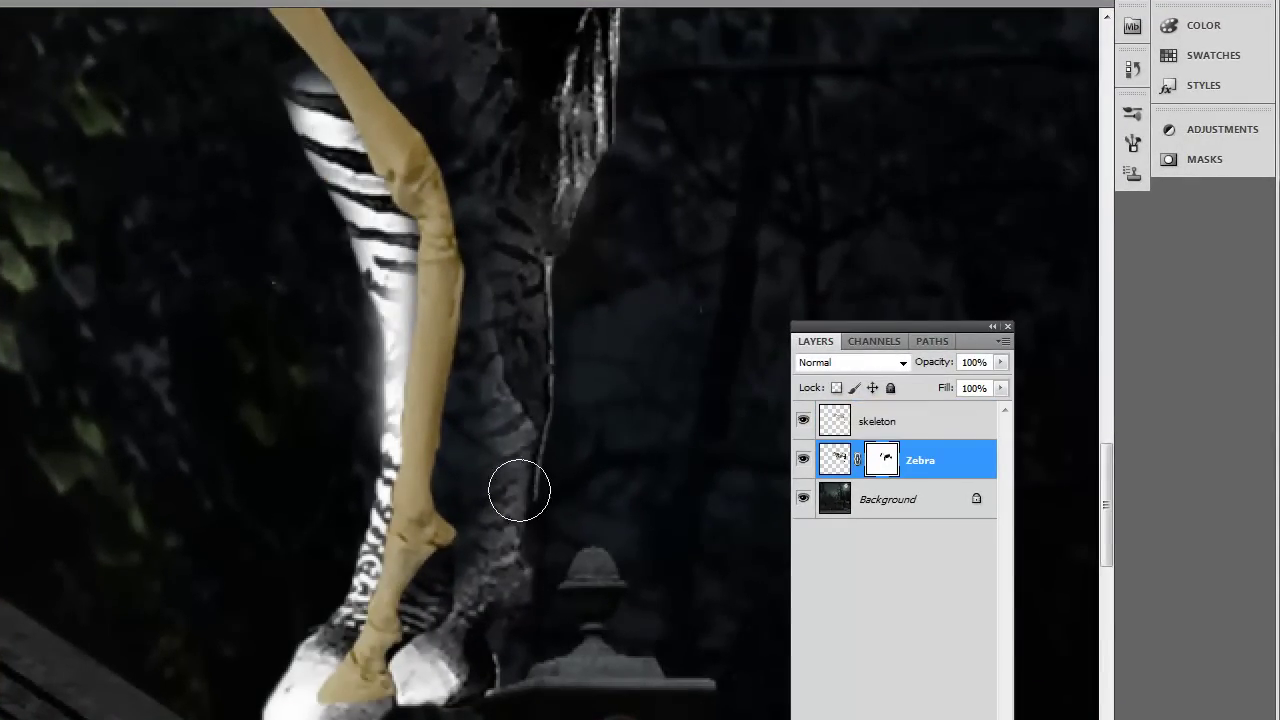
drag(204, 362, 254, 640)
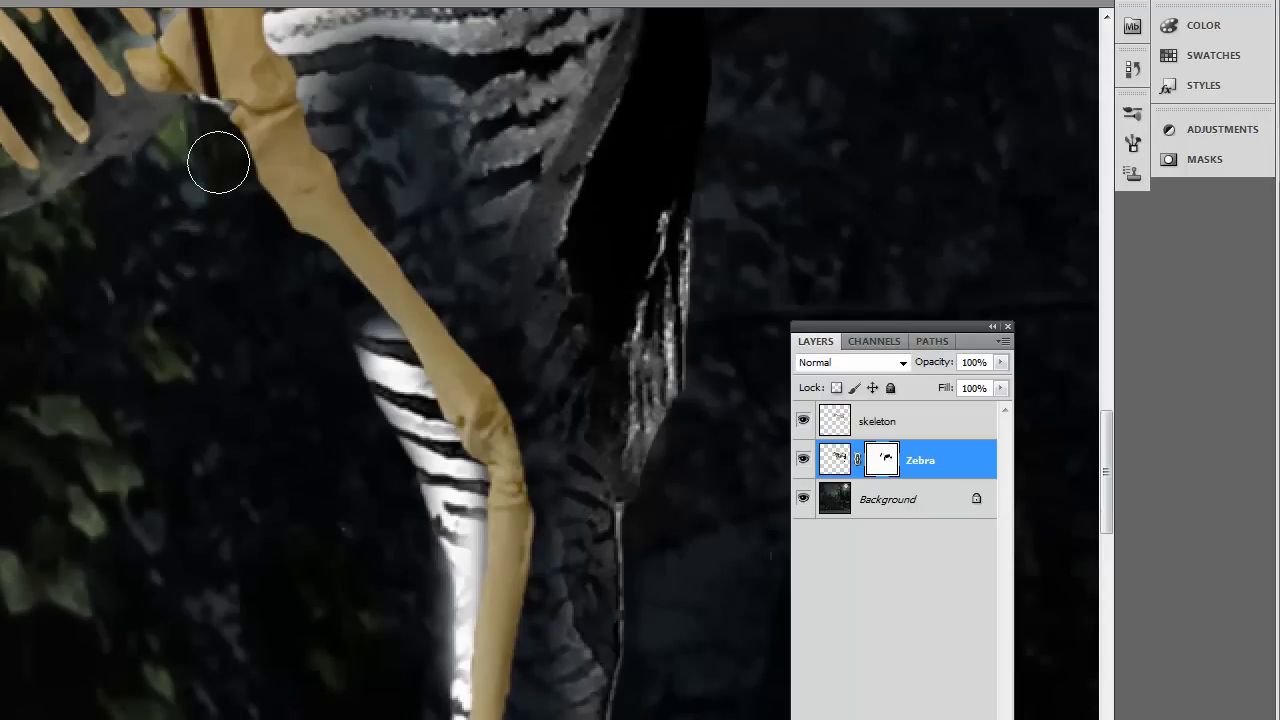
mouse_move(354, 99)
mouse_down()
mouse_move(491, 331)
mouse_move(560, 479)
mouse_move(536, 374)
mouse_move(395, 60)
mouse_move(397, 97)
mouse_move(484, 215)
mouse_move(578, 474)
mouse_up()
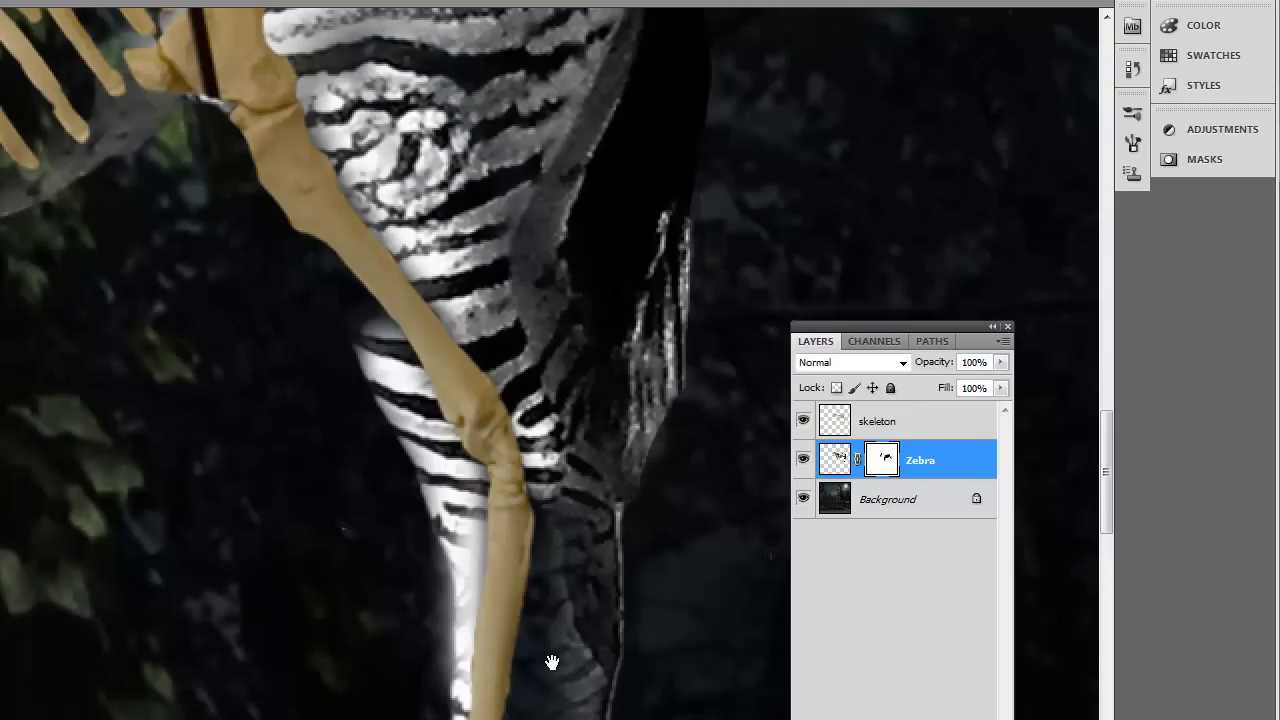
drag(552, 662, 497, 452)
mouse_move(528, 253)
mouse_down()
mouse_move(517, 543)
mouse_move(543, 386)
mouse_move(543, 490)
mouse_move(537, 366)
mouse_move(505, 520)
mouse_move(505, 630)
mouse_up()
mouse_move(553, 566)
mouse_down()
mouse_move(522, 600)
mouse_move(503, 662)
mouse_up()
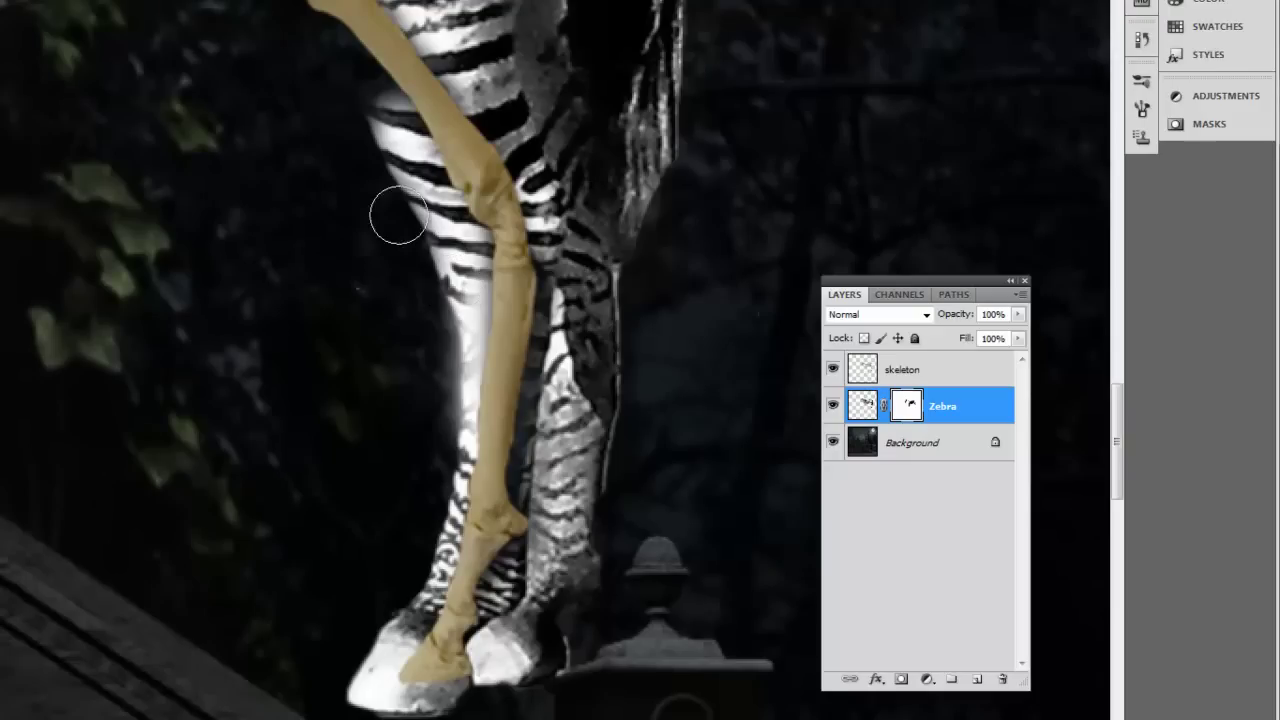
Paint black on the Zebra mask to remove the front edge of the hind leg and the leftover belly strip below the ribs.
mouse_move(363, 117)
mouse_down()
mouse_move(456, 264)
mouse_move(461, 297)
mouse_move(451, 427)
mouse_move(388, 591)
mouse_up()
mouse_move(430, 508)
mouse_down()
mouse_move(417, 574)
mouse_move(419, 529)
mouse_up()
mouse_move(436, 467)
mouse_down()
mouse_move(460, 266)
mouse_move(437, 186)
mouse_move(379, 144)
mouse_up()
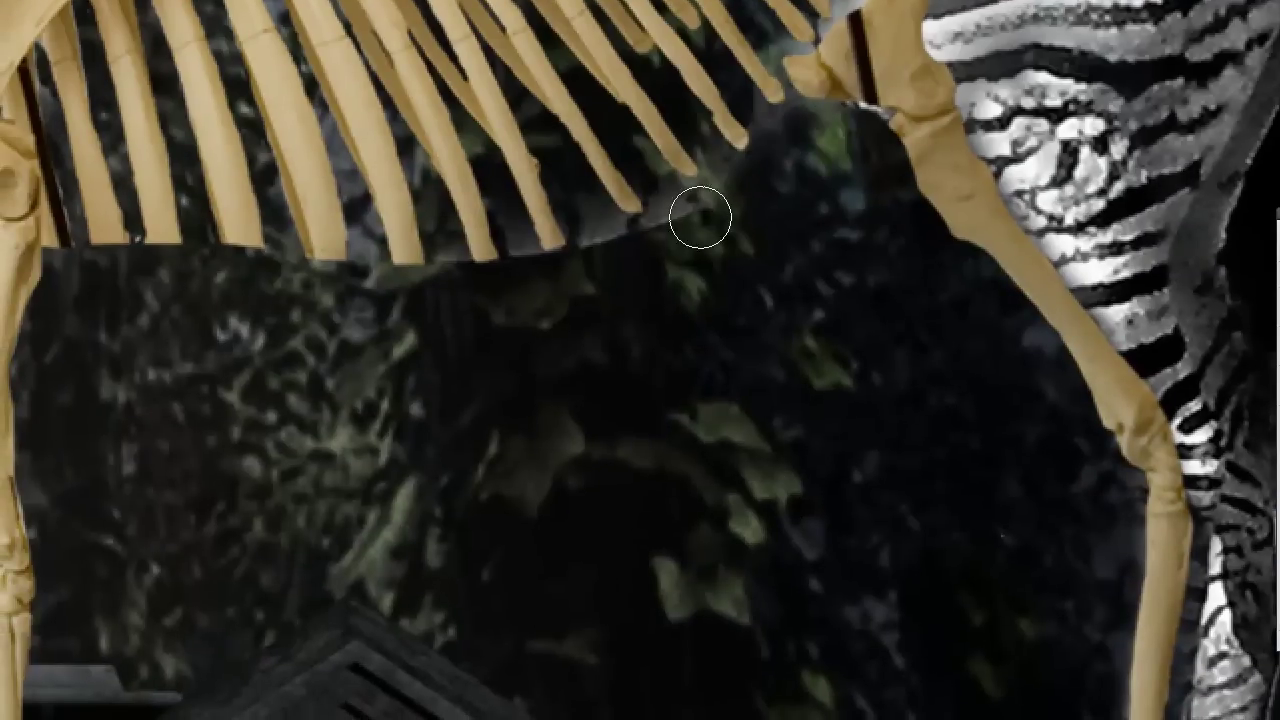
drag(546, 257, 280, 259)
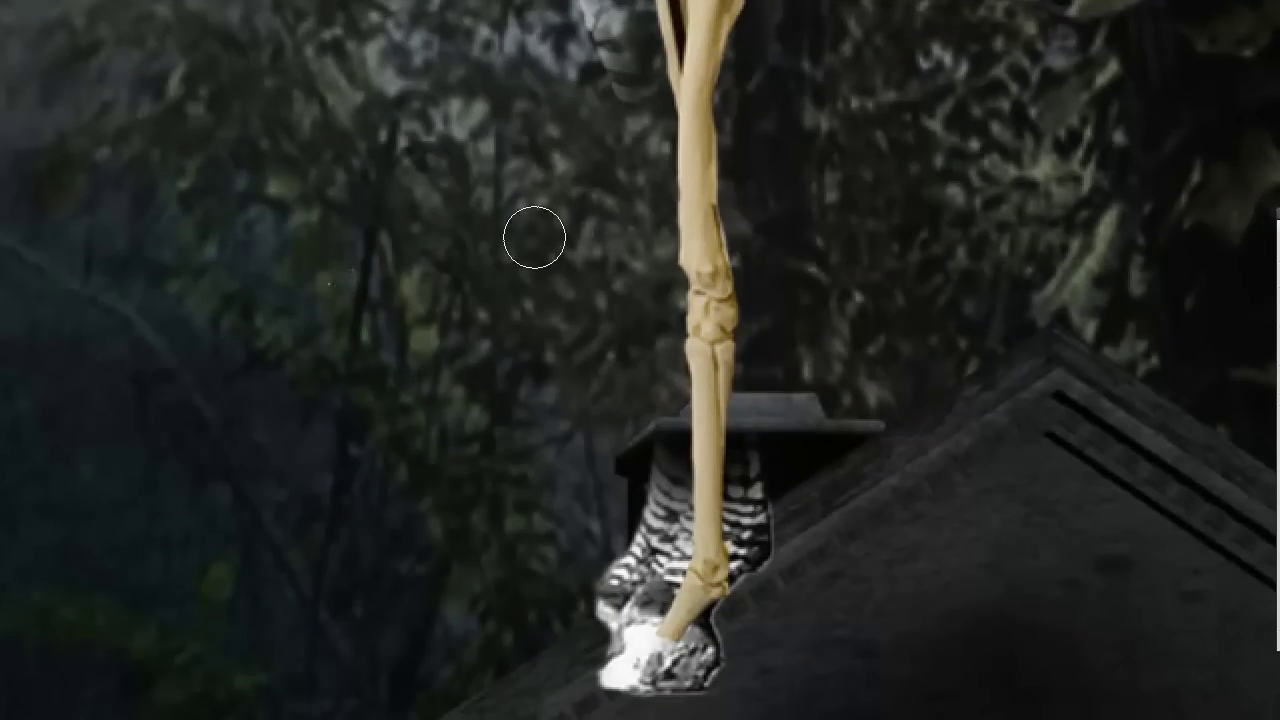
Restore the stripes along the front side of the front leg and mask out the skin behind its lower bone.
mouse_move(670, 98)
mouse_down()
mouse_move(665, 494)
mouse_move(644, 597)
mouse_move(654, 580)
mouse_move(791, 570)
mouse_up()
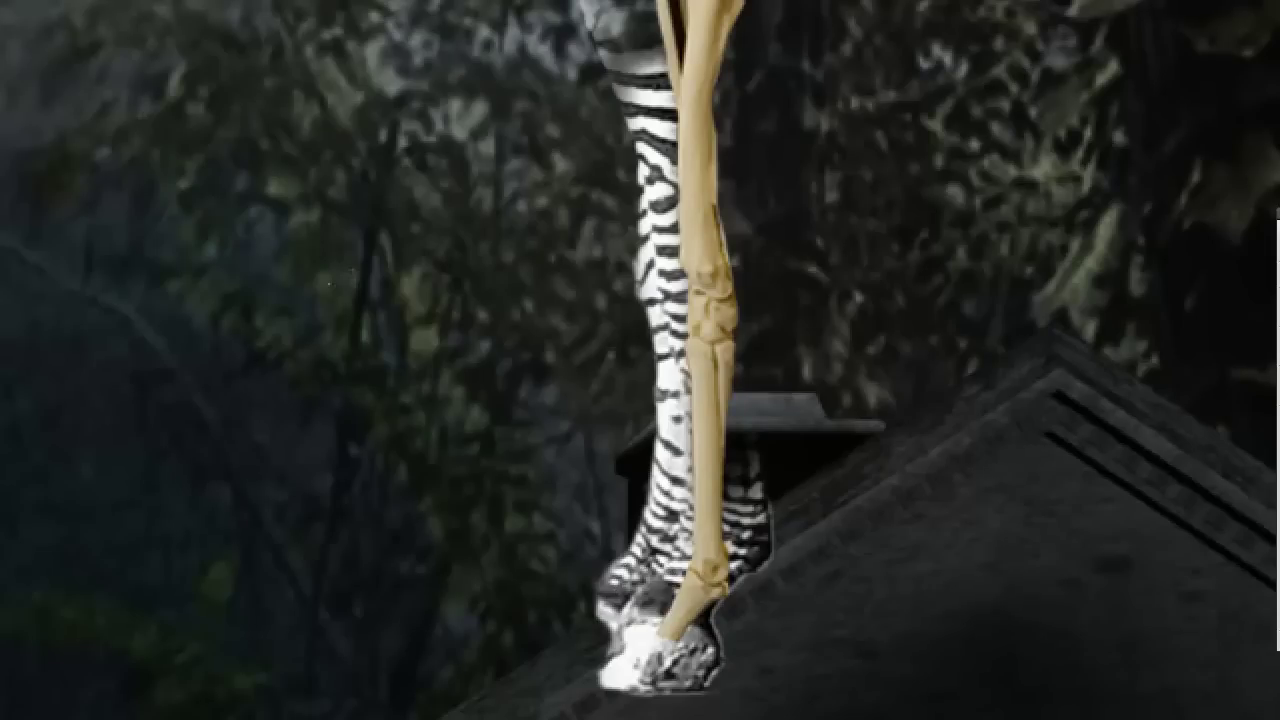
drag(758, 602, 748, 413)
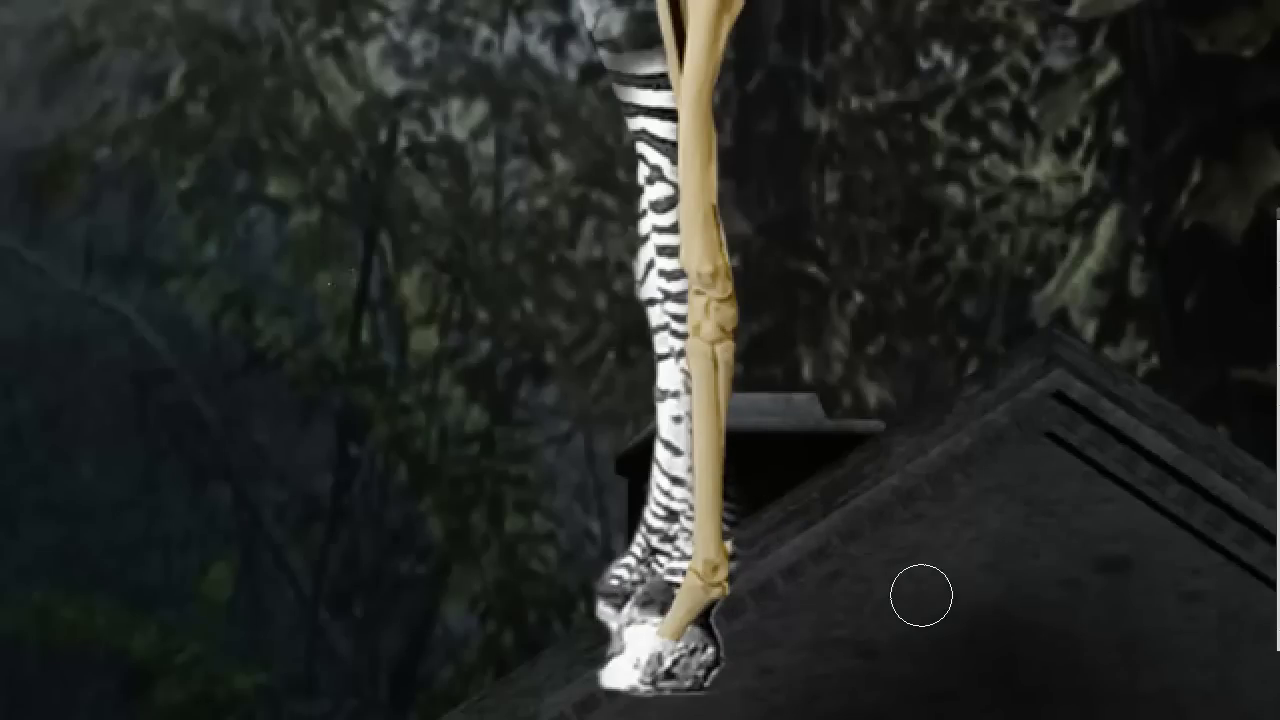
Move the Zebra layer back above the skeleton layer.
drag(908, 147, 1142, 486)
drag(463, 186, 632, 549)
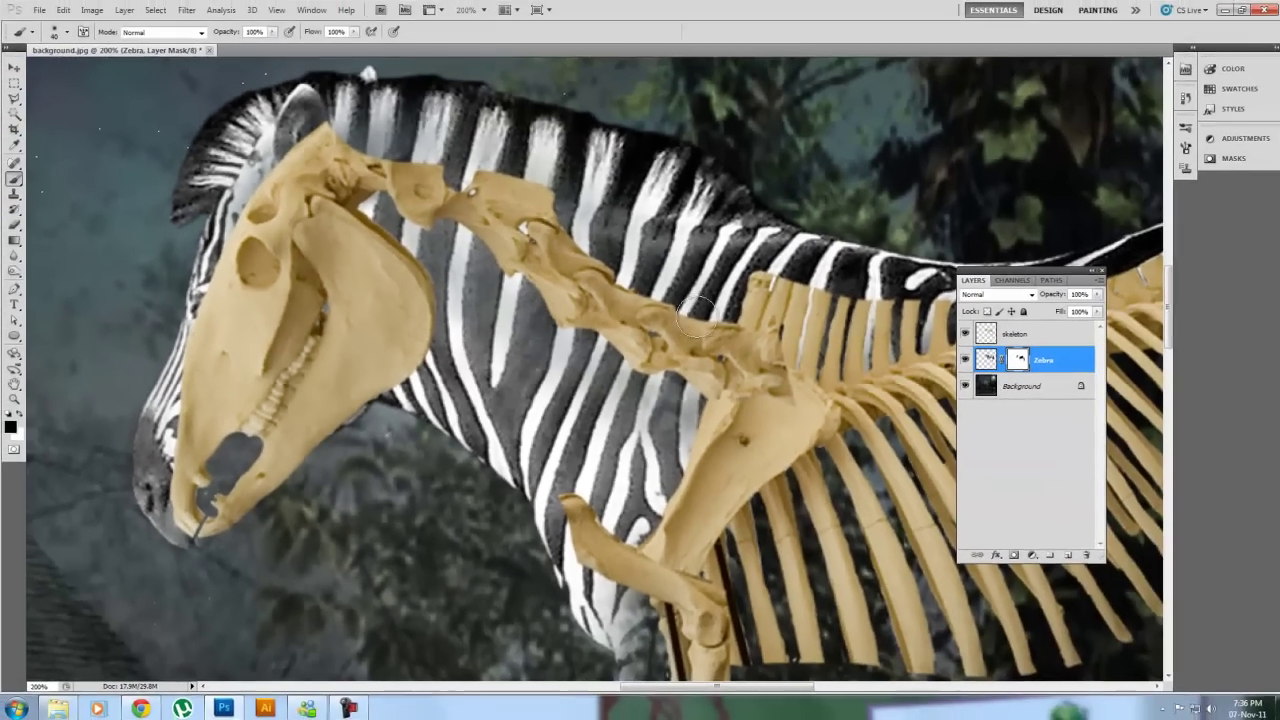
key(ctrl+plus)
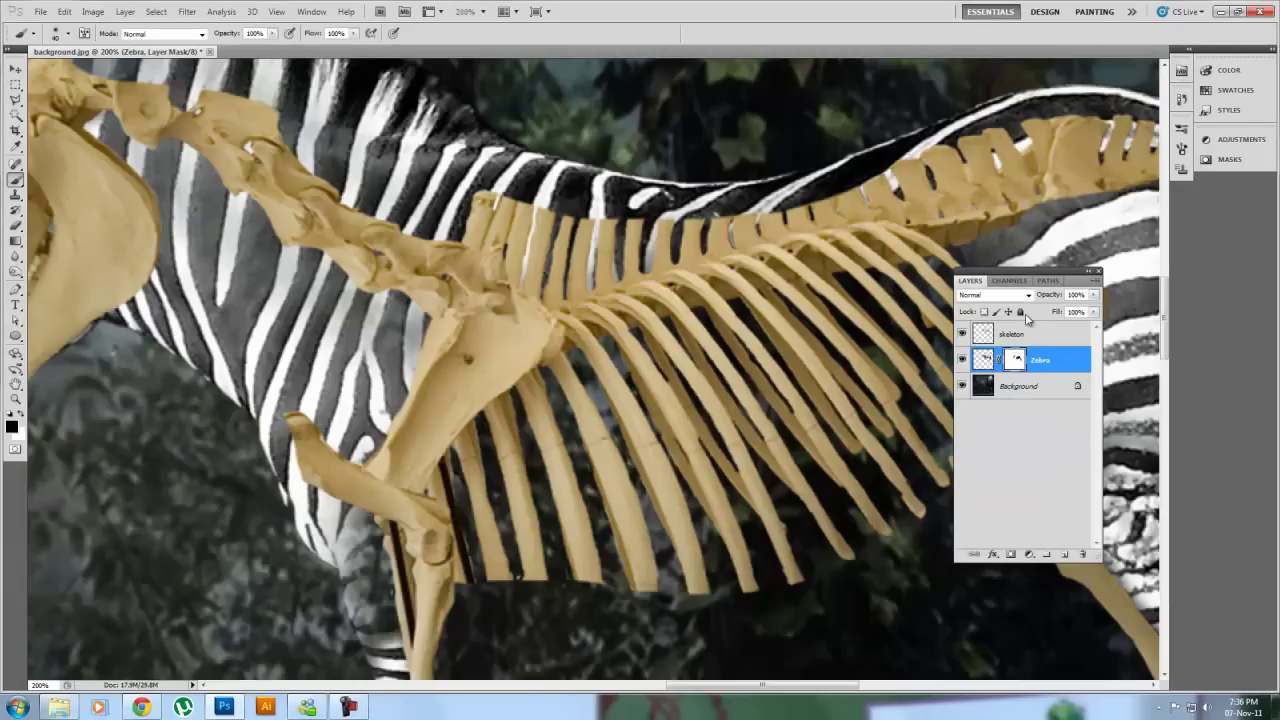
key(ctrl+minus)
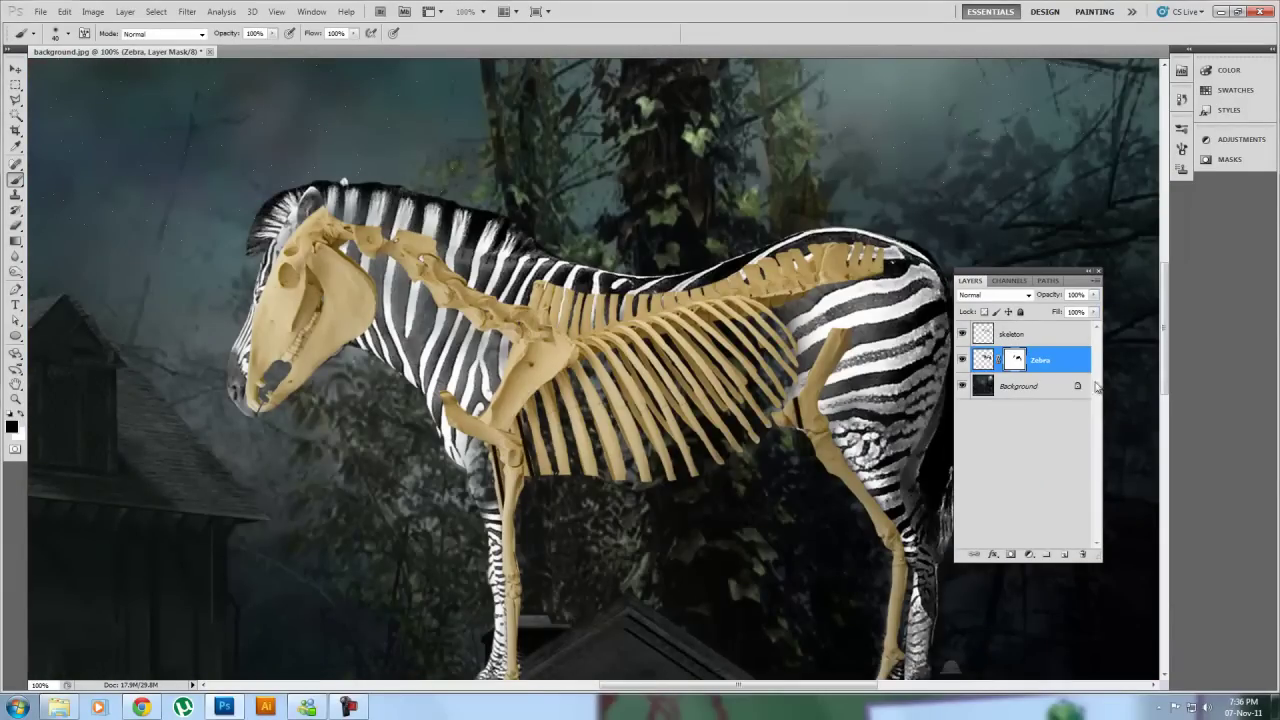
drag(1057, 360, 1050, 340)
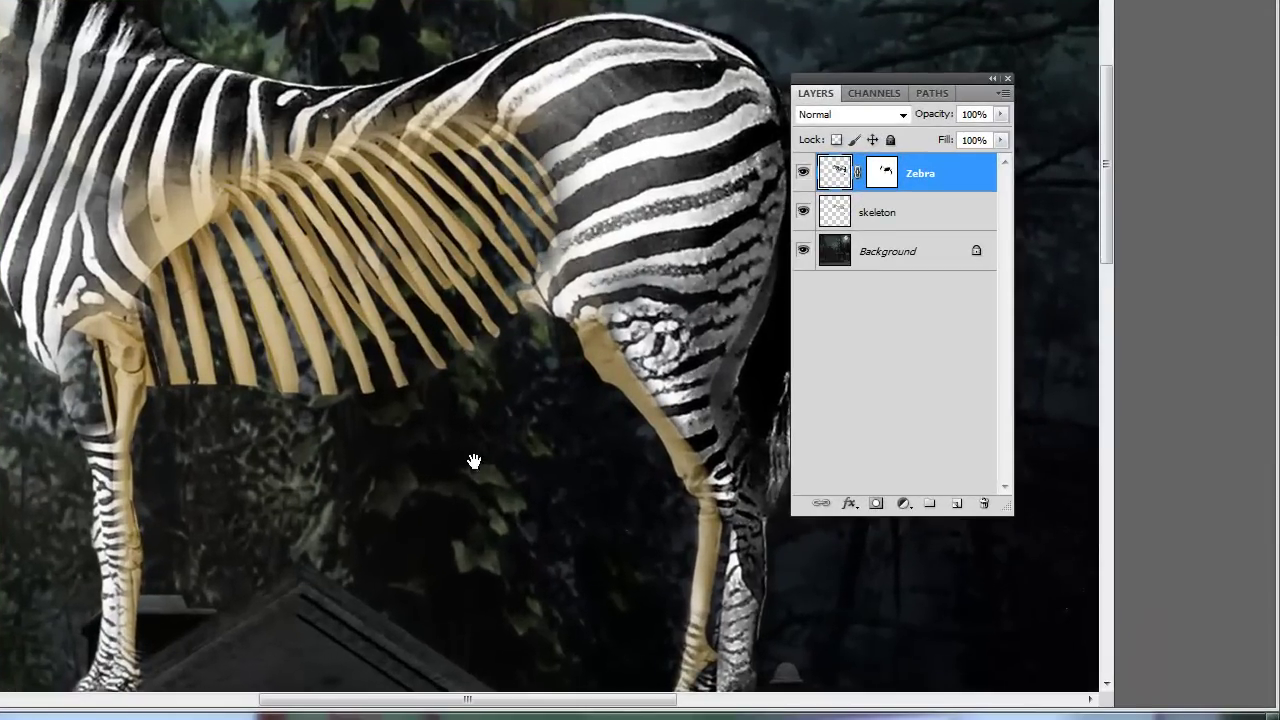
Set the skeleton layer's blending mode to Luminosity.
drag(474, 461, 362, 330)
click(895, 217)
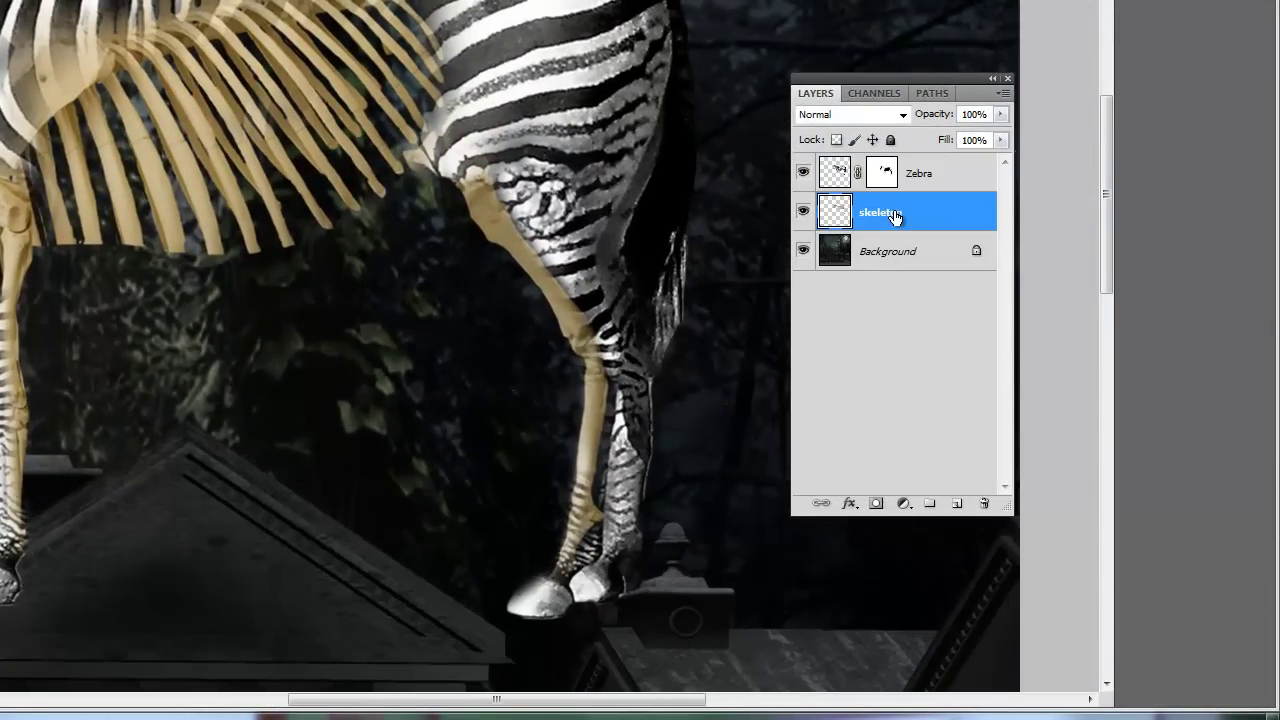
click(903, 117)
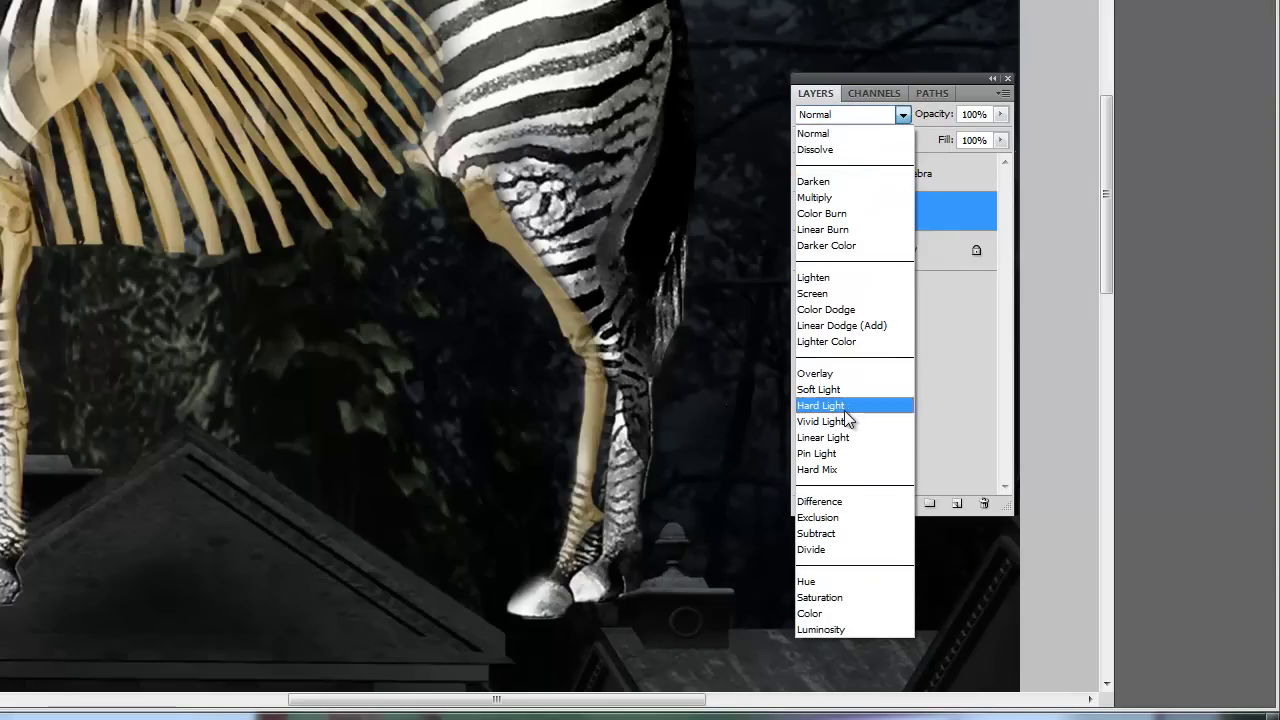
click(845, 626)
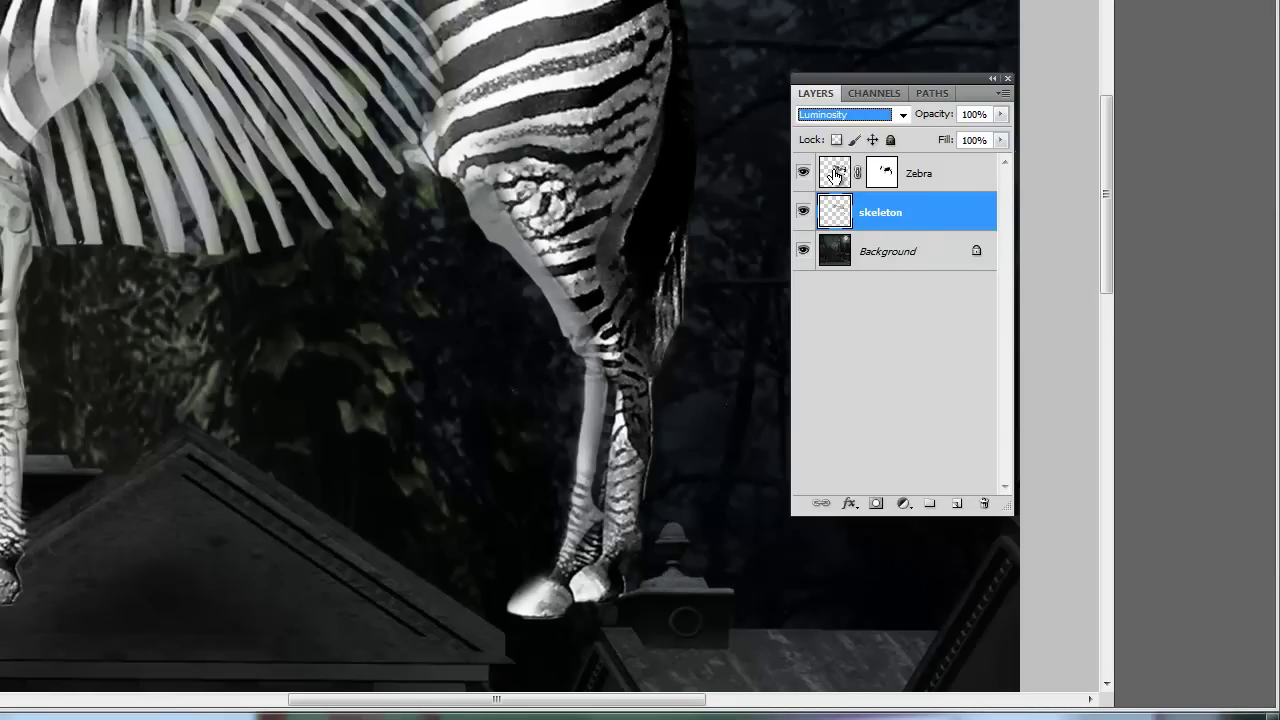
Recolor the zebra's eye on the Zebra layer in red #b90707 using the Color Replacement Tool.
click(836, 176)
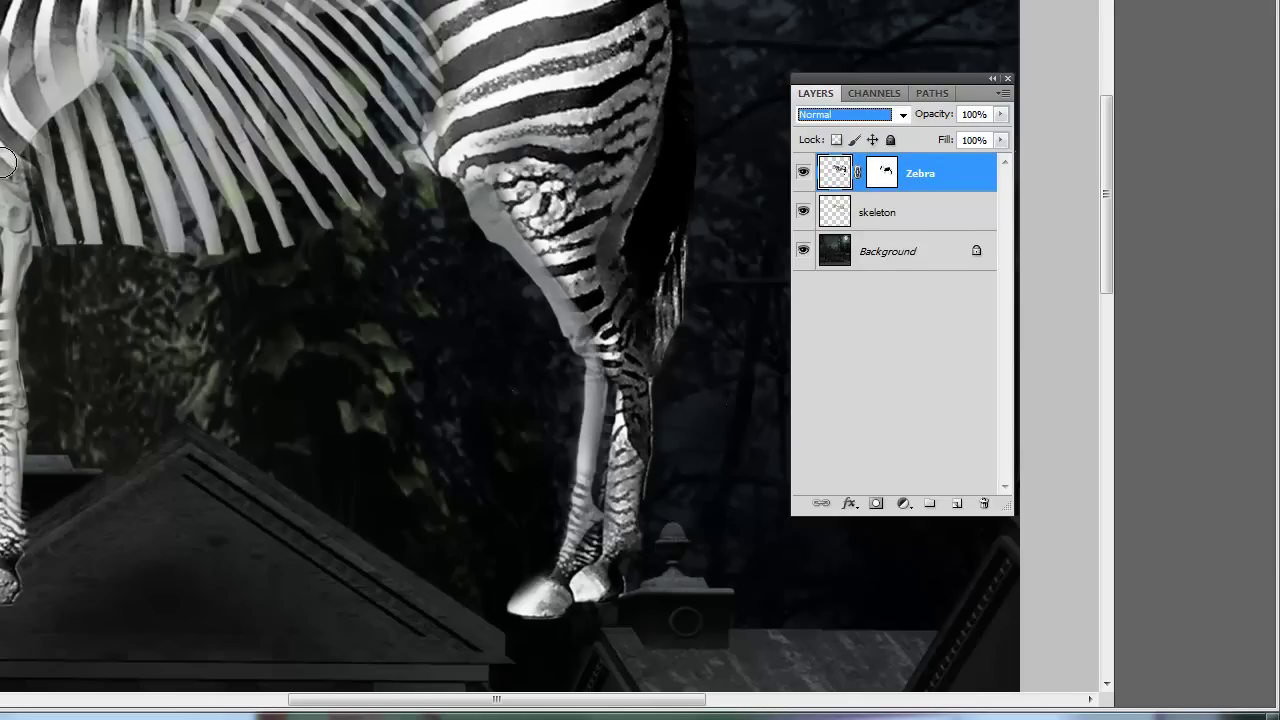
key(ctrl+plus)
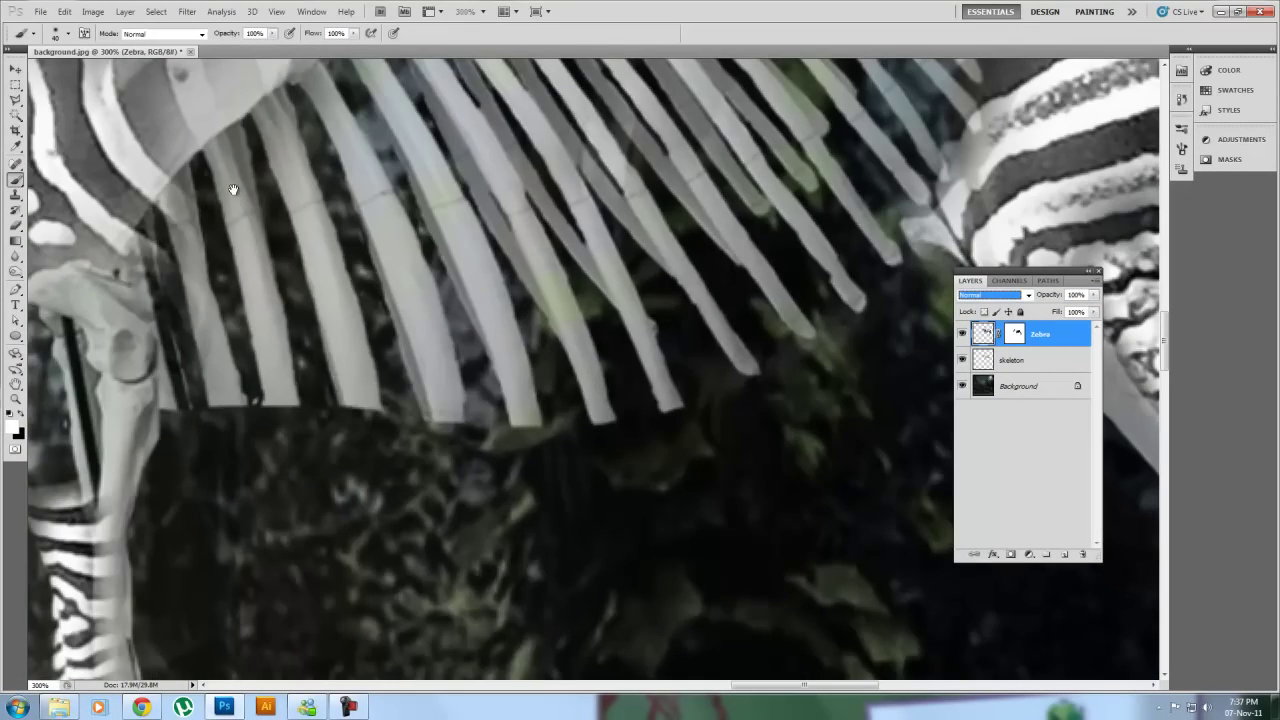
drag(233, 189, 477, 426)
drag(253, 319, 705, 517)
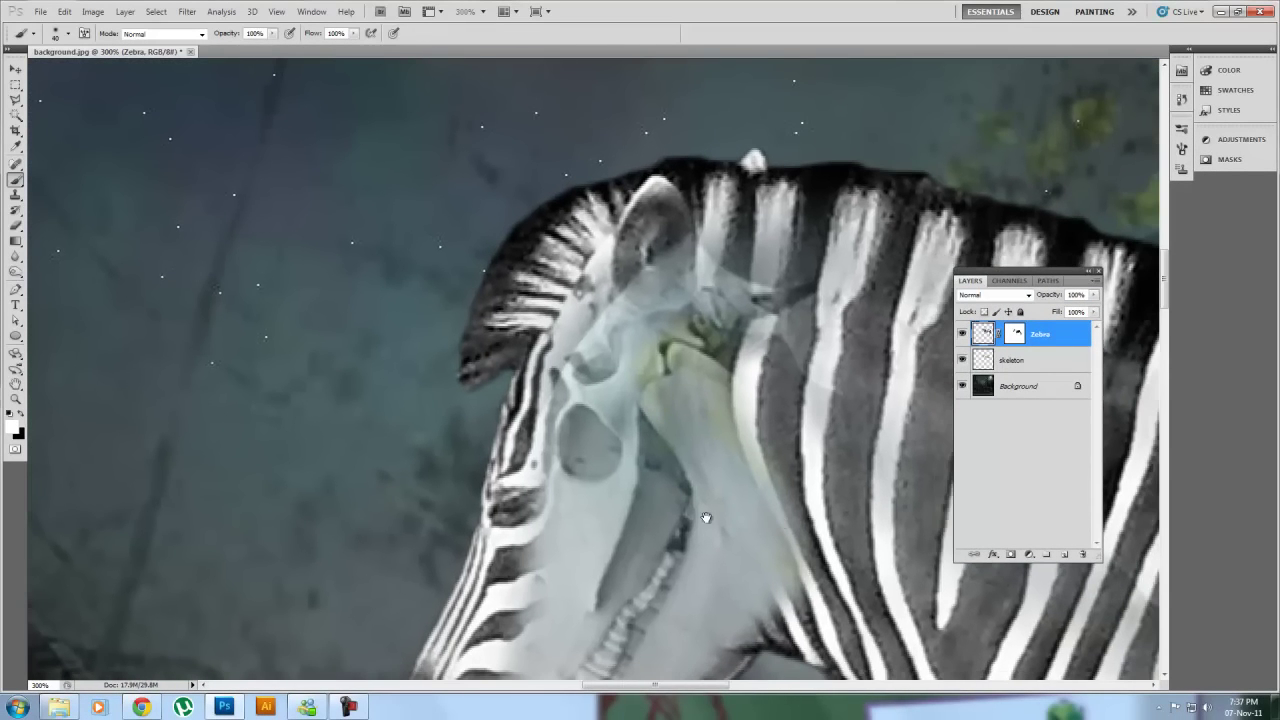
click(16, 180)
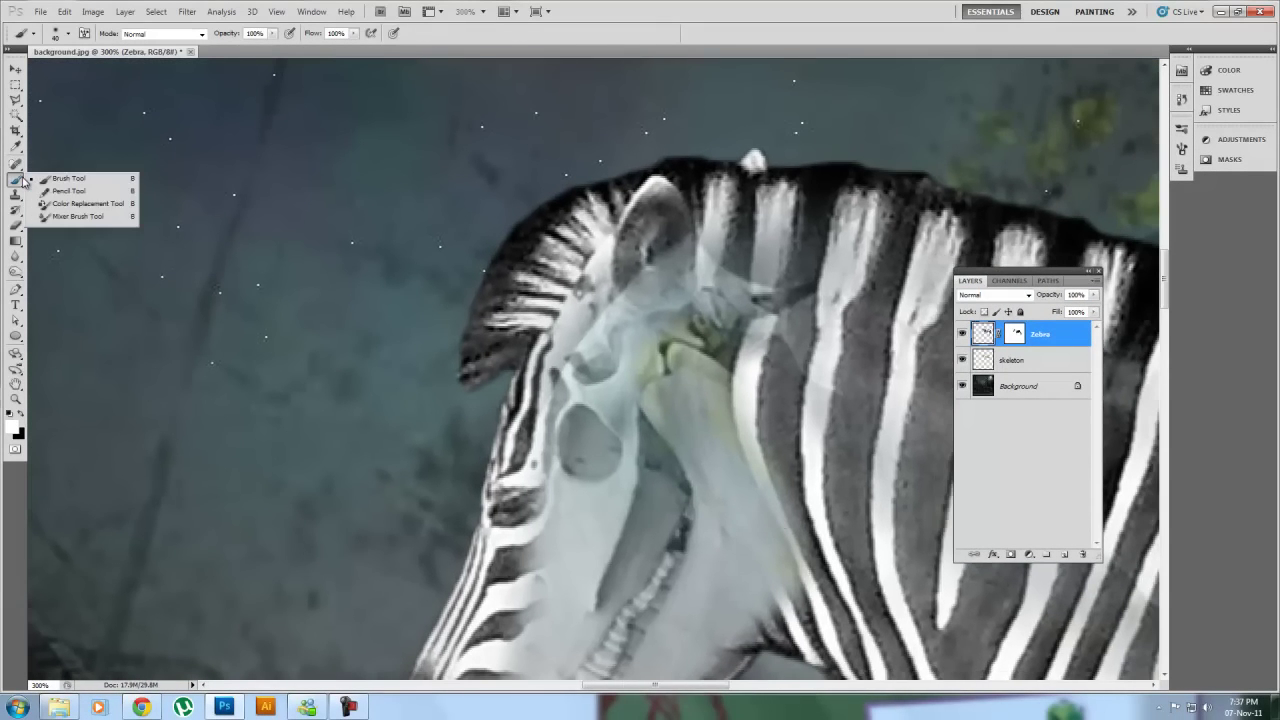
click(76, 205)
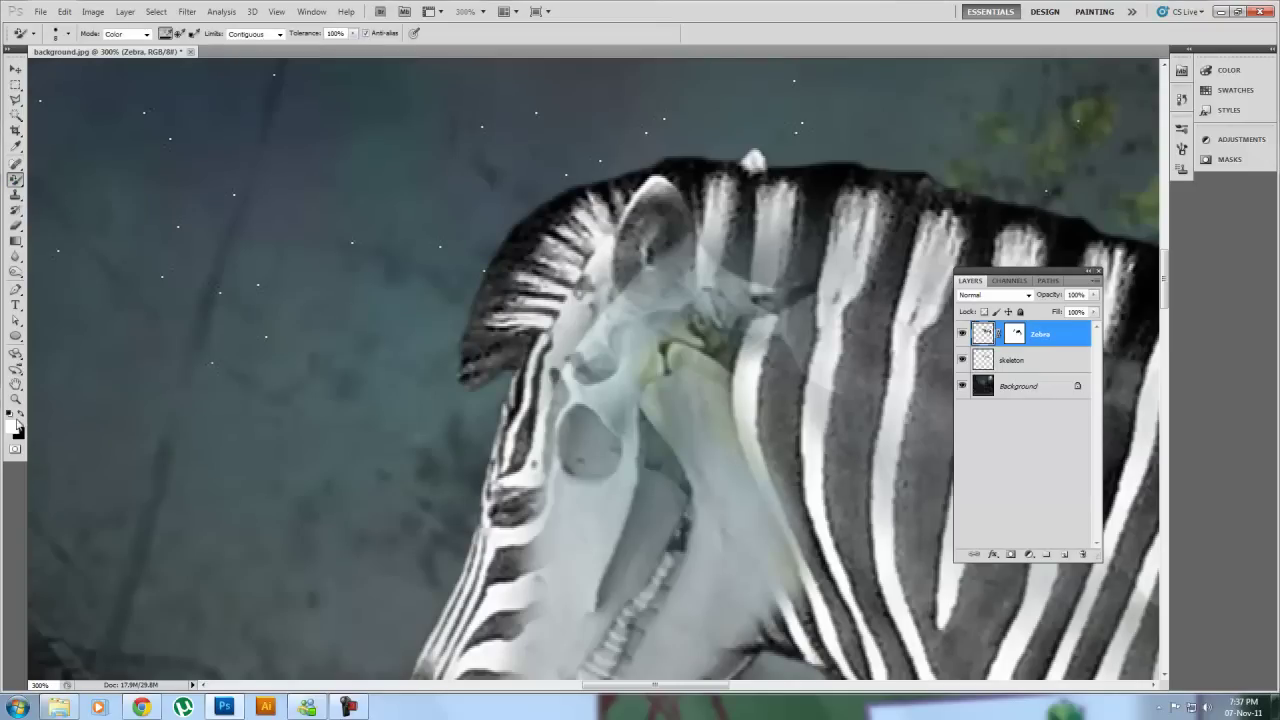
click(13, 427)
click(881, 205)
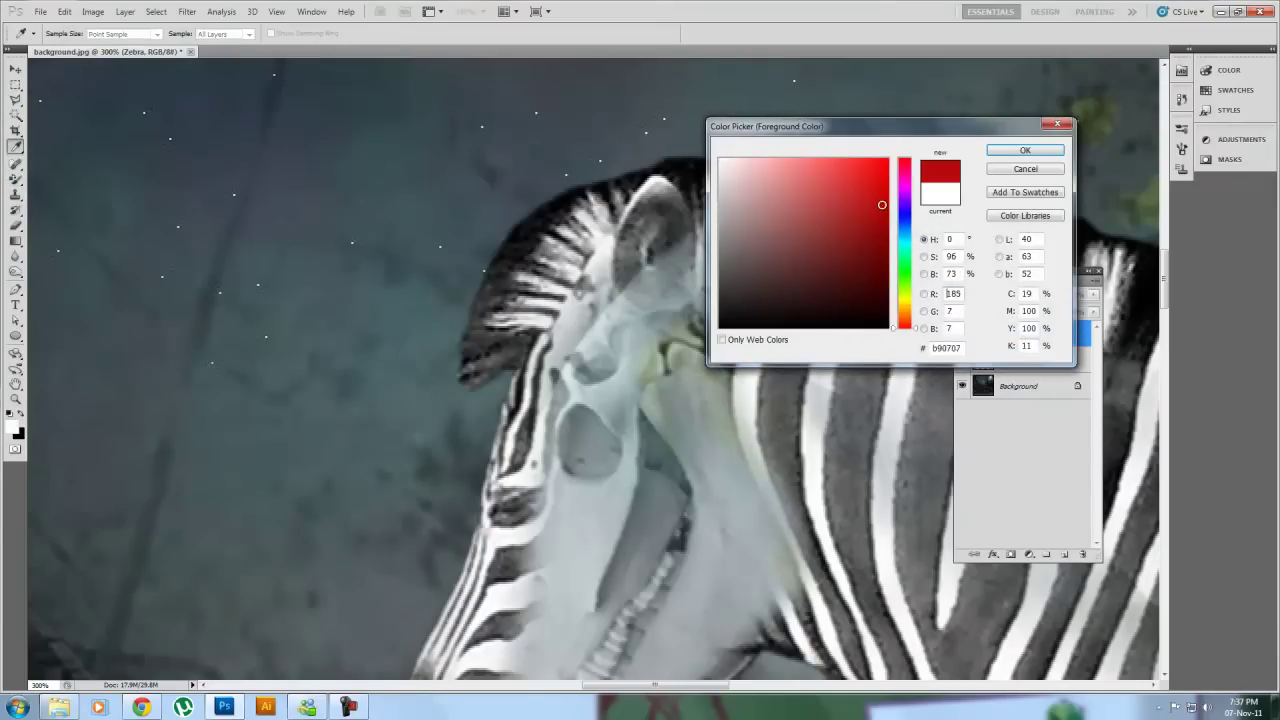
click(1024, 150)
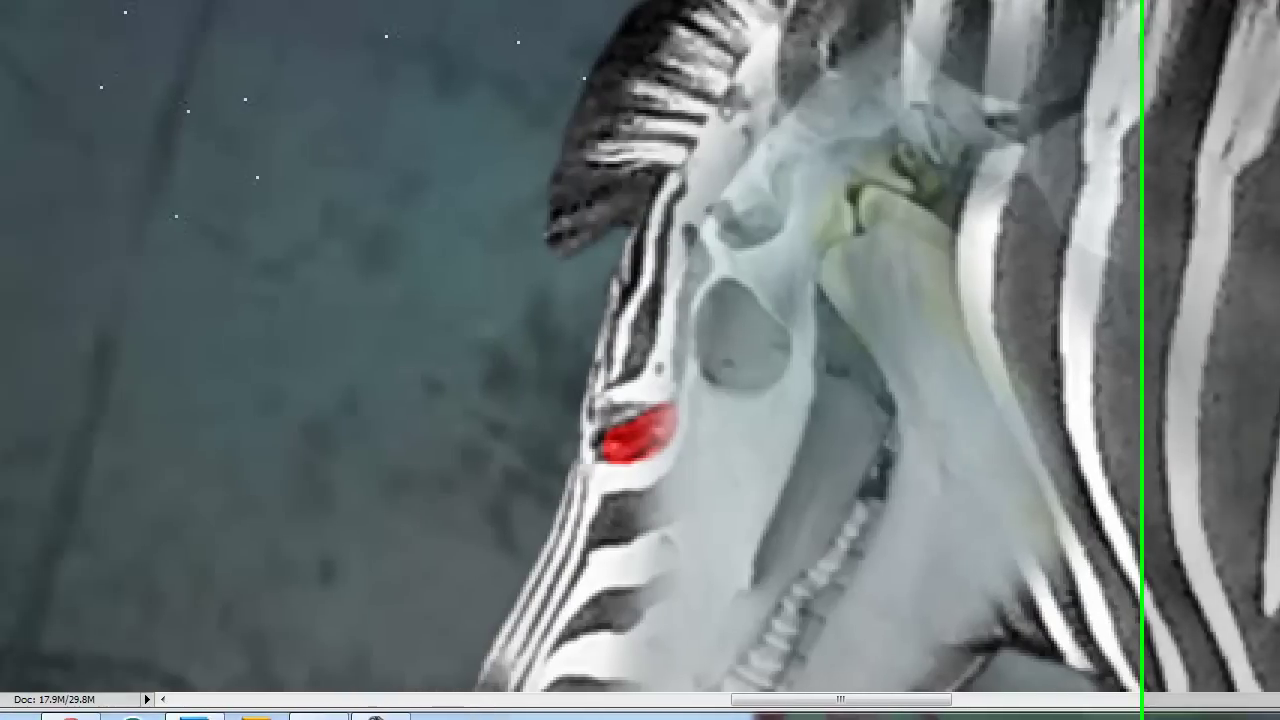
Darken parts of the zebra's red eye with the Burn tool.
click(23, 79)
click(86, 99)
mouse_move(808, 473)
mouse_down()
mouse_move(770, 432)
mouse_move(790, 440)
mouse_move(766, 460)
mouse_move(785, 436)
mouse_up()
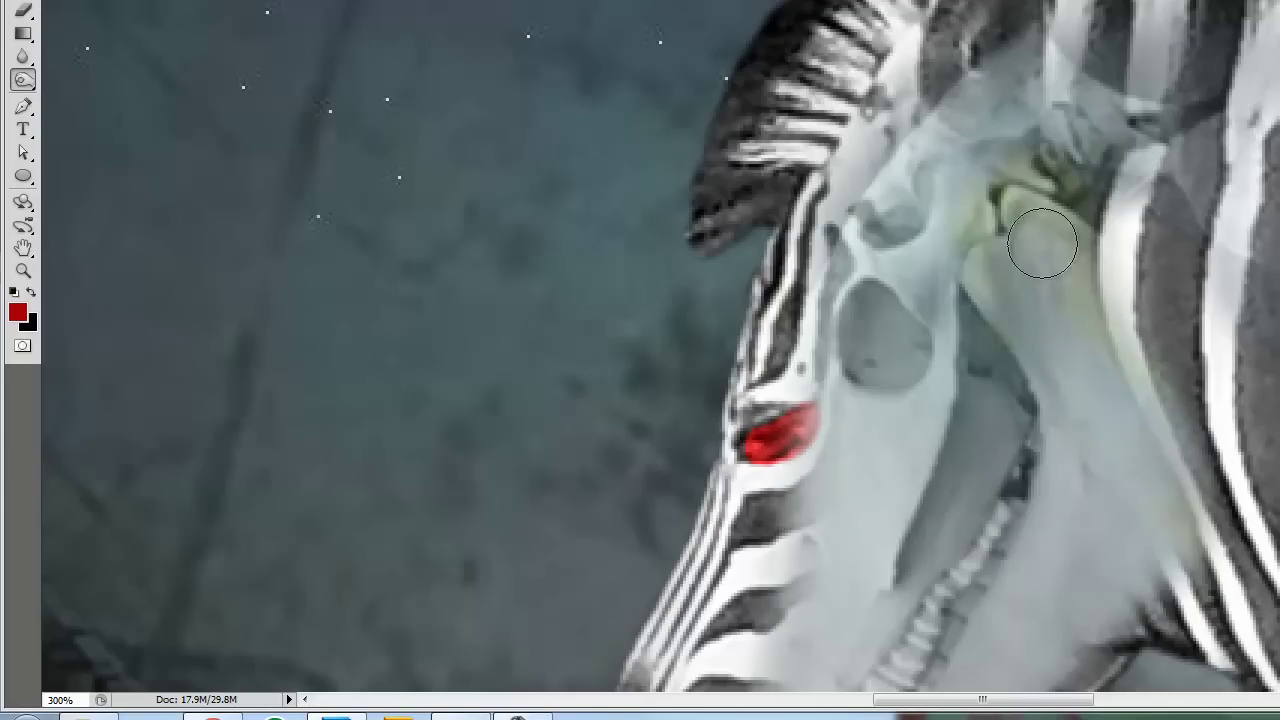
Set up the Gradient tool with a solid white-to-transparent gradient.
key(ctrl+minus)
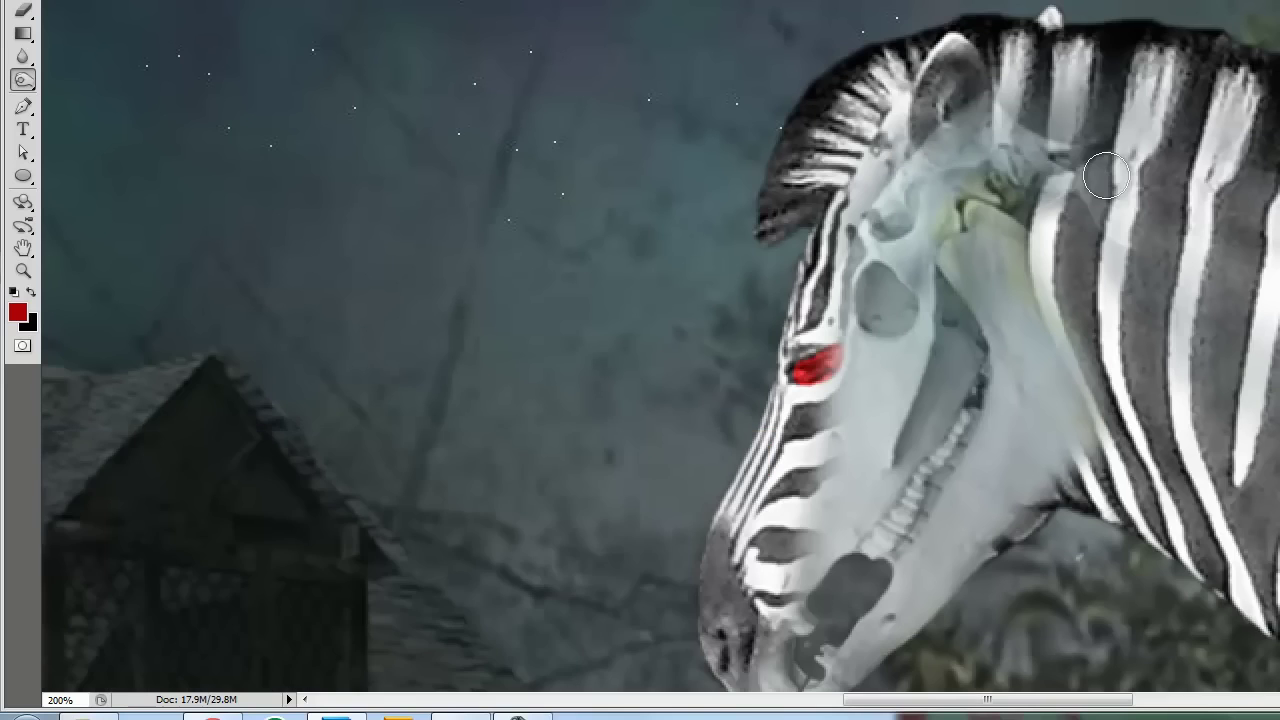
drag(1220, 357, 620, 140)
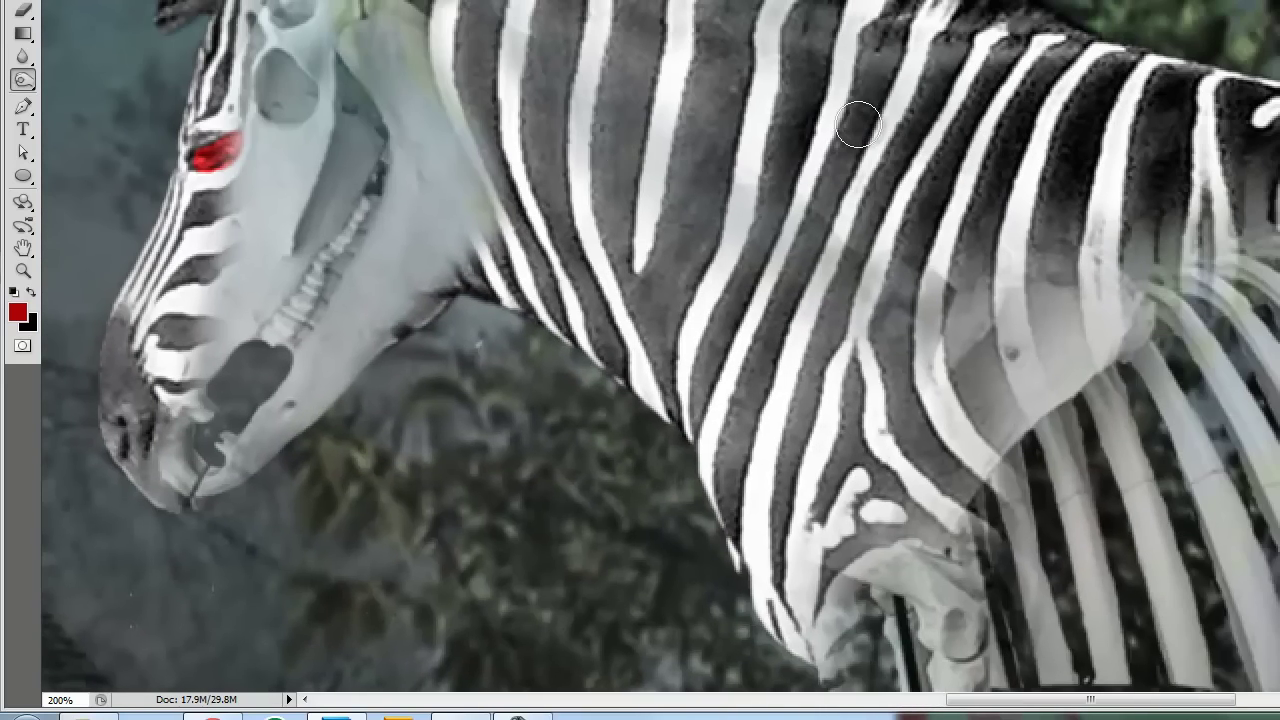
key(ctrl+minus)
key(ctrl+minus)
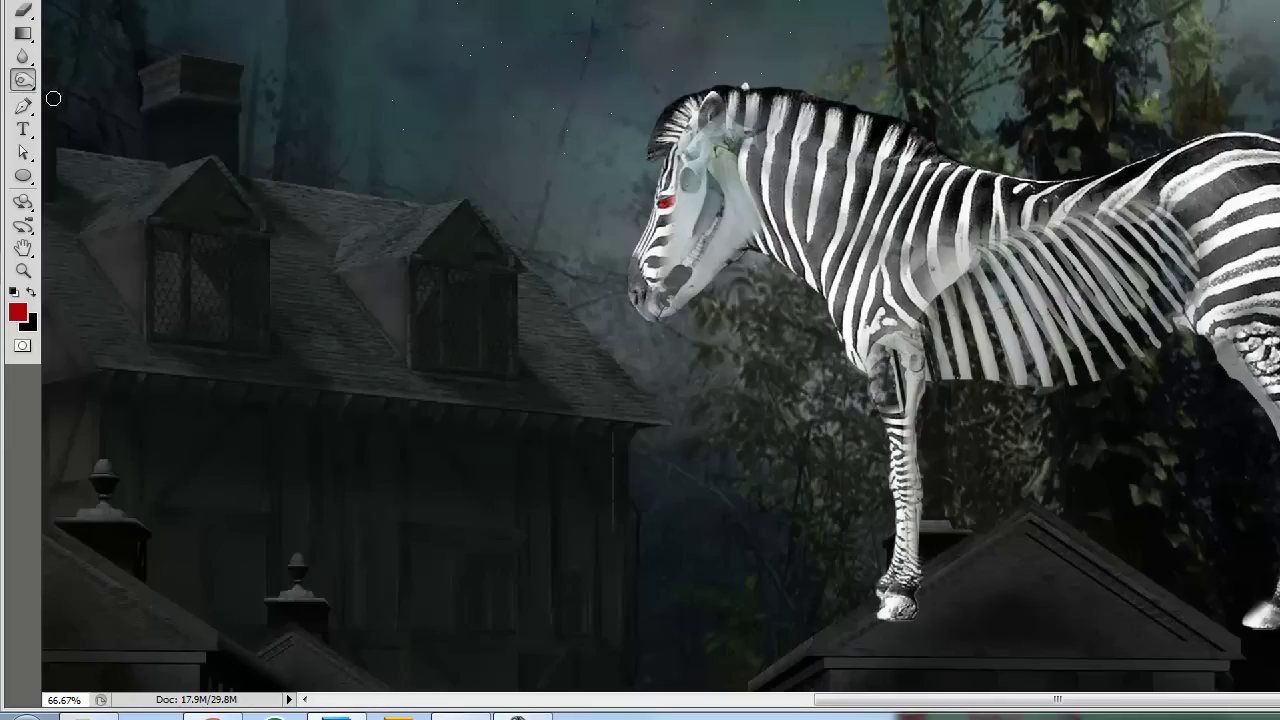
click(28, 35)
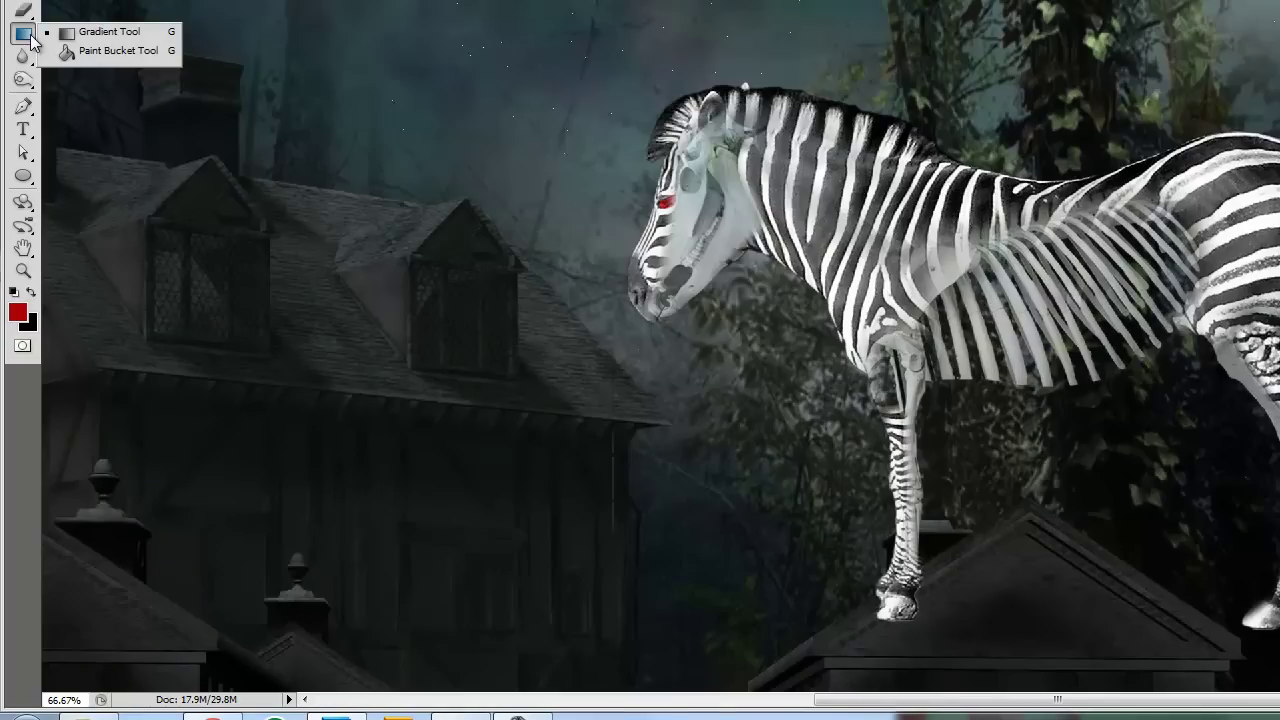
click(80, 32)
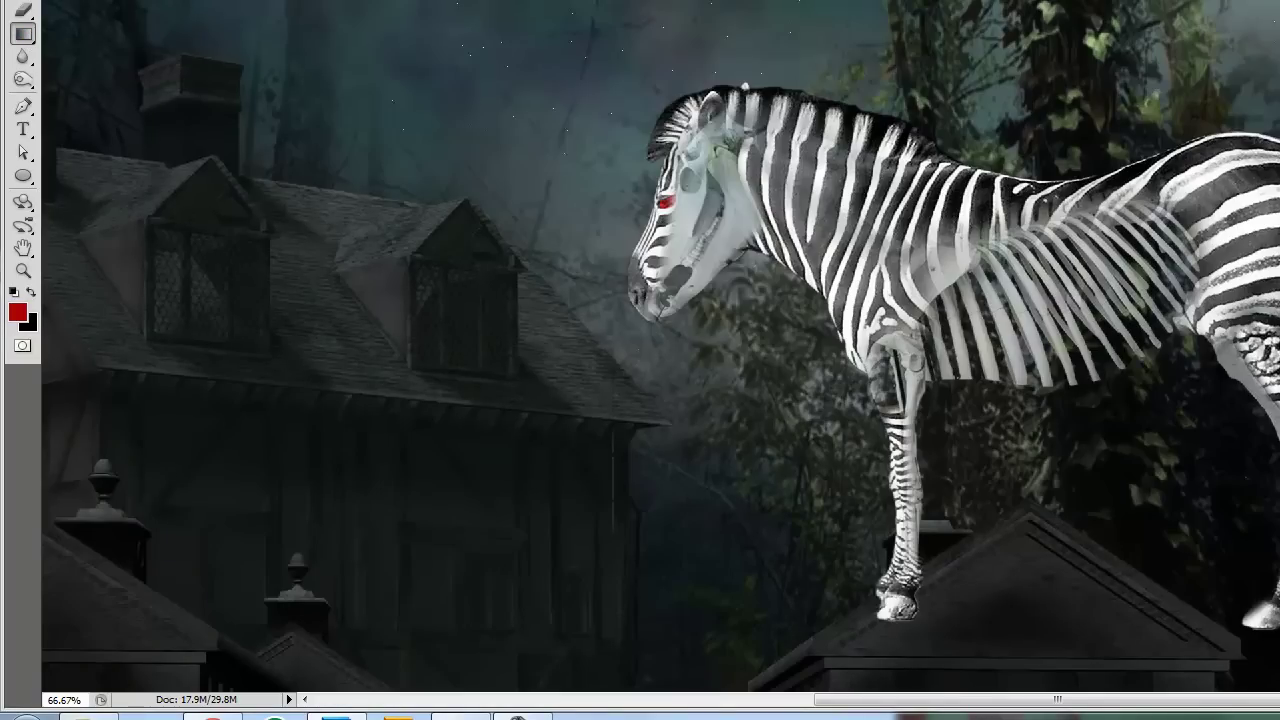
click(88, 1)
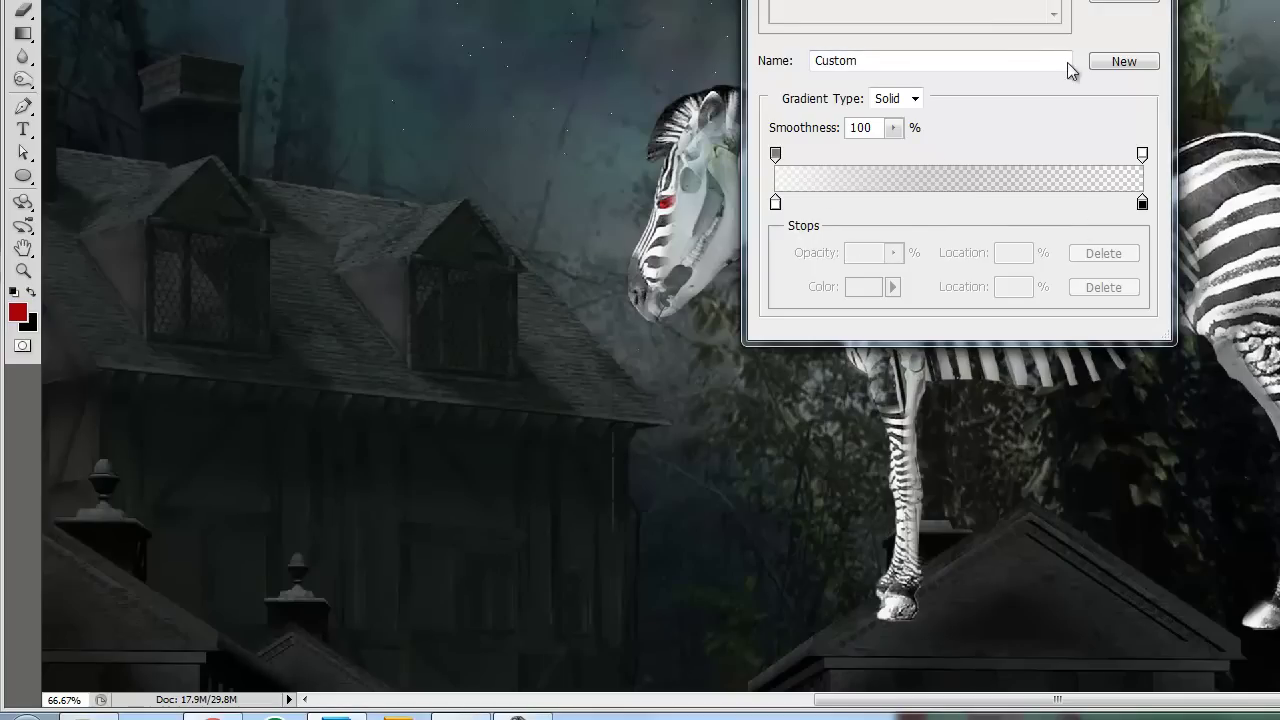
key(Return)
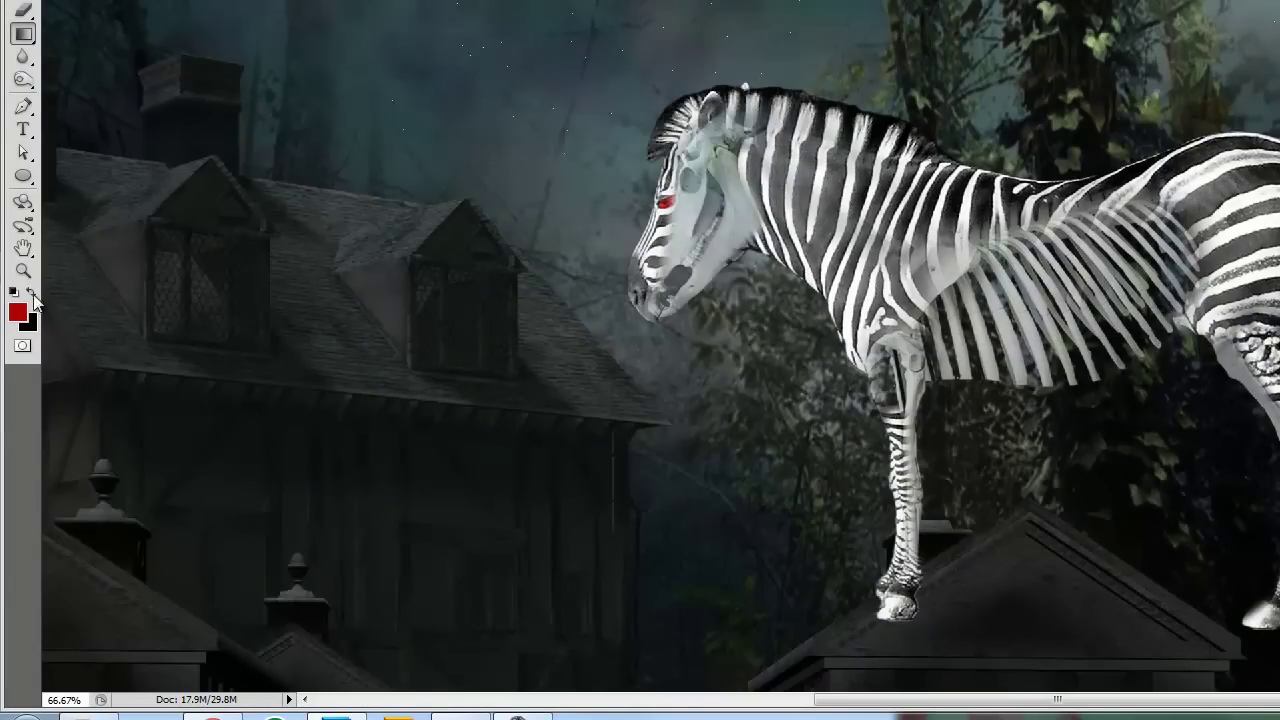
Reset the colors to default and draw a radial white-to-transparent glow outward from the zebra's ribs on a new layer beneath the skeleton.
key(d)
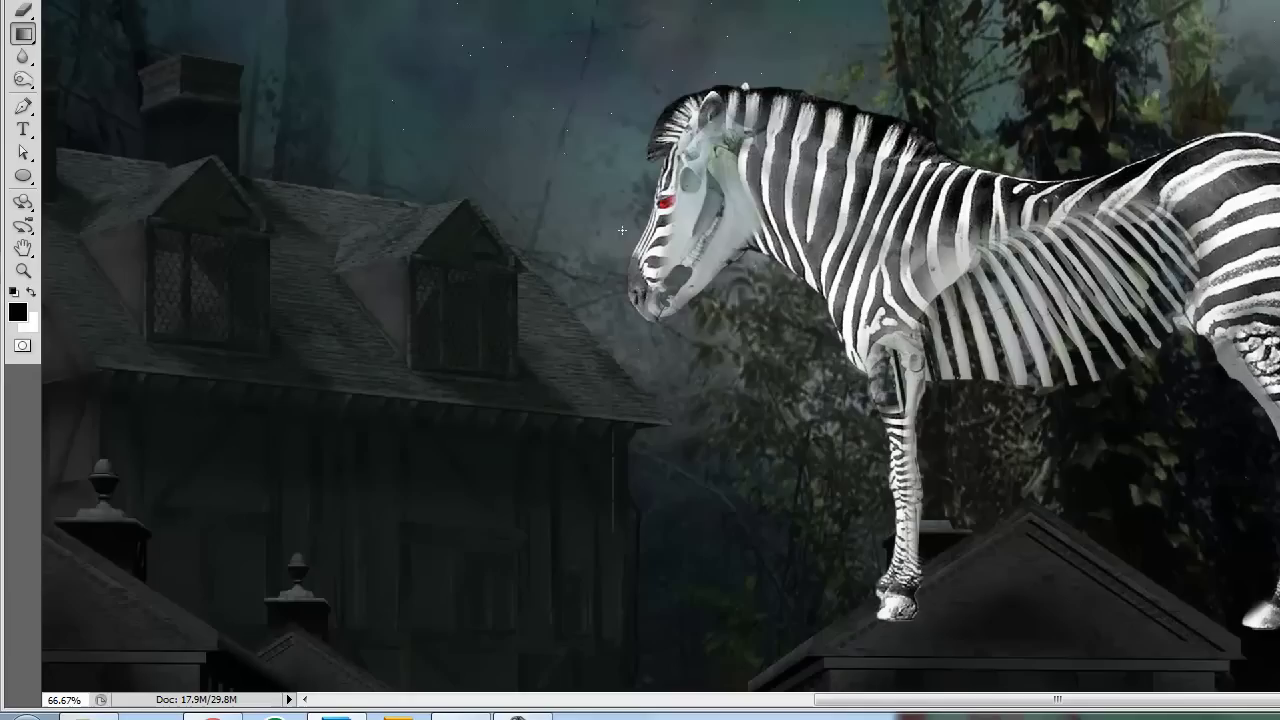
scroll(1003, 372, right, 5)
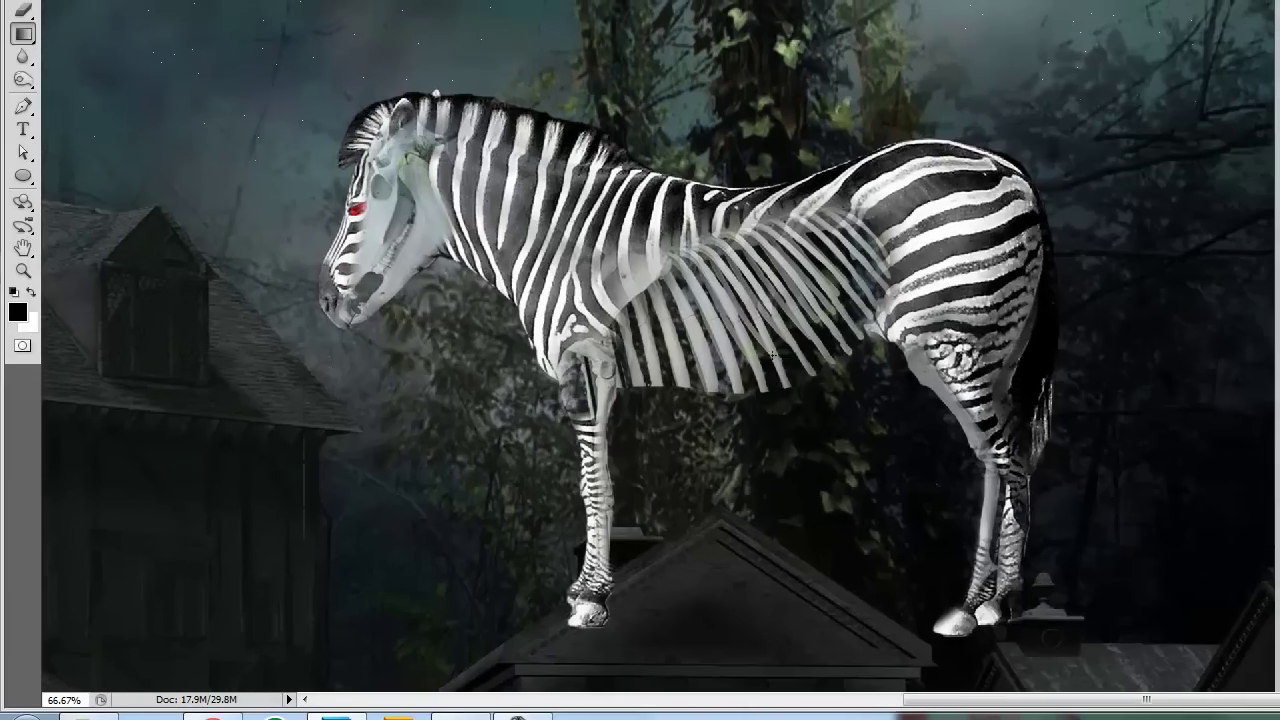
drag(737, 297, 1250, 290)
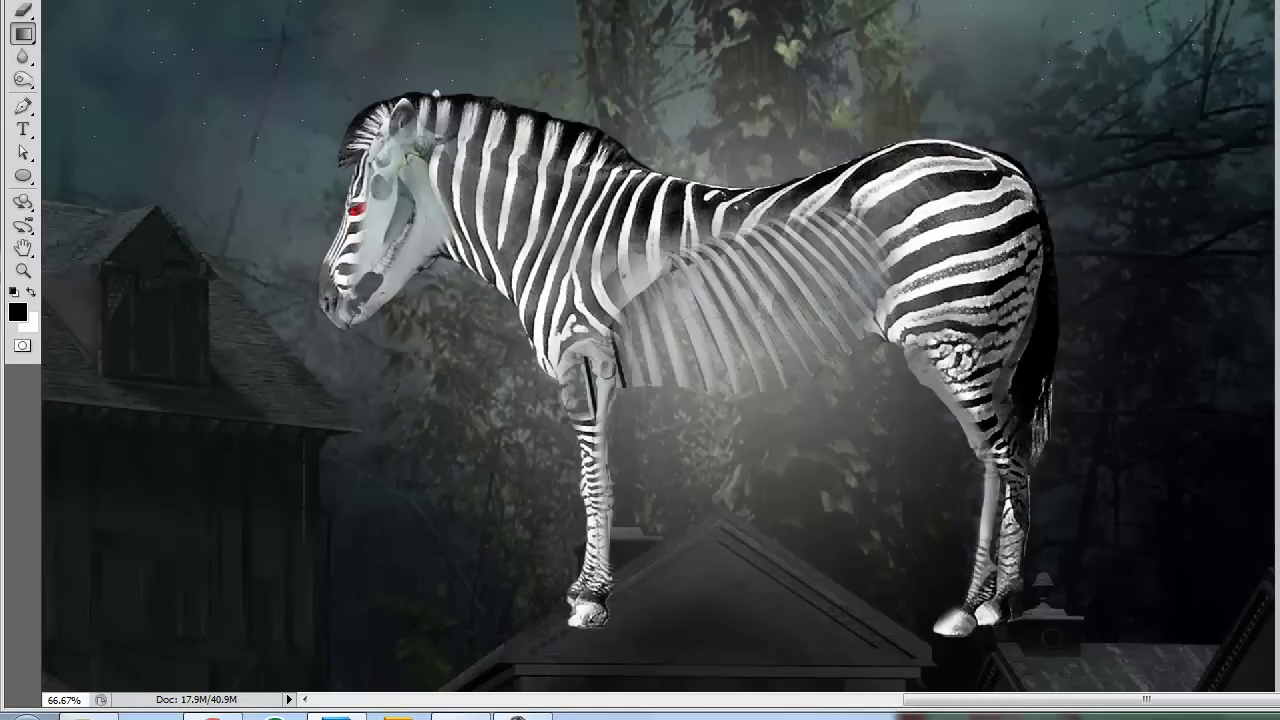
key(ctrl+z)
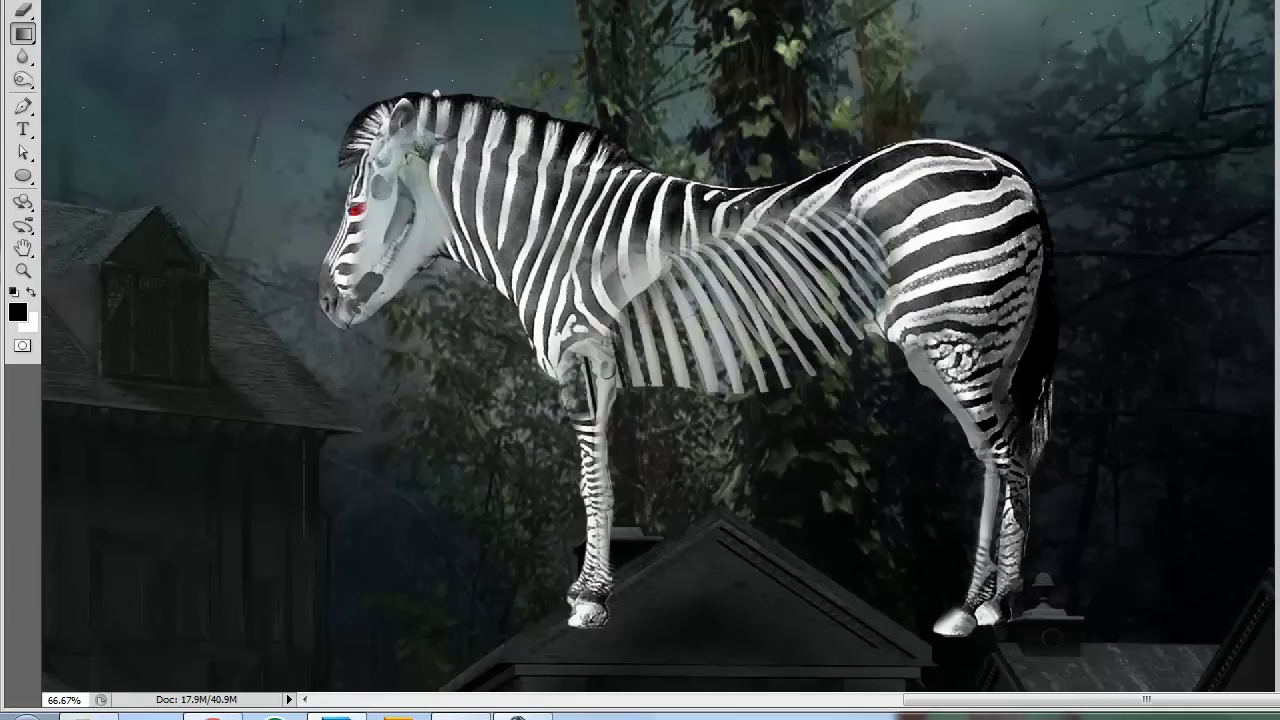
Duplicate the Zebra layer just above the Background and delete the layer mask from the copy.
key(Return)
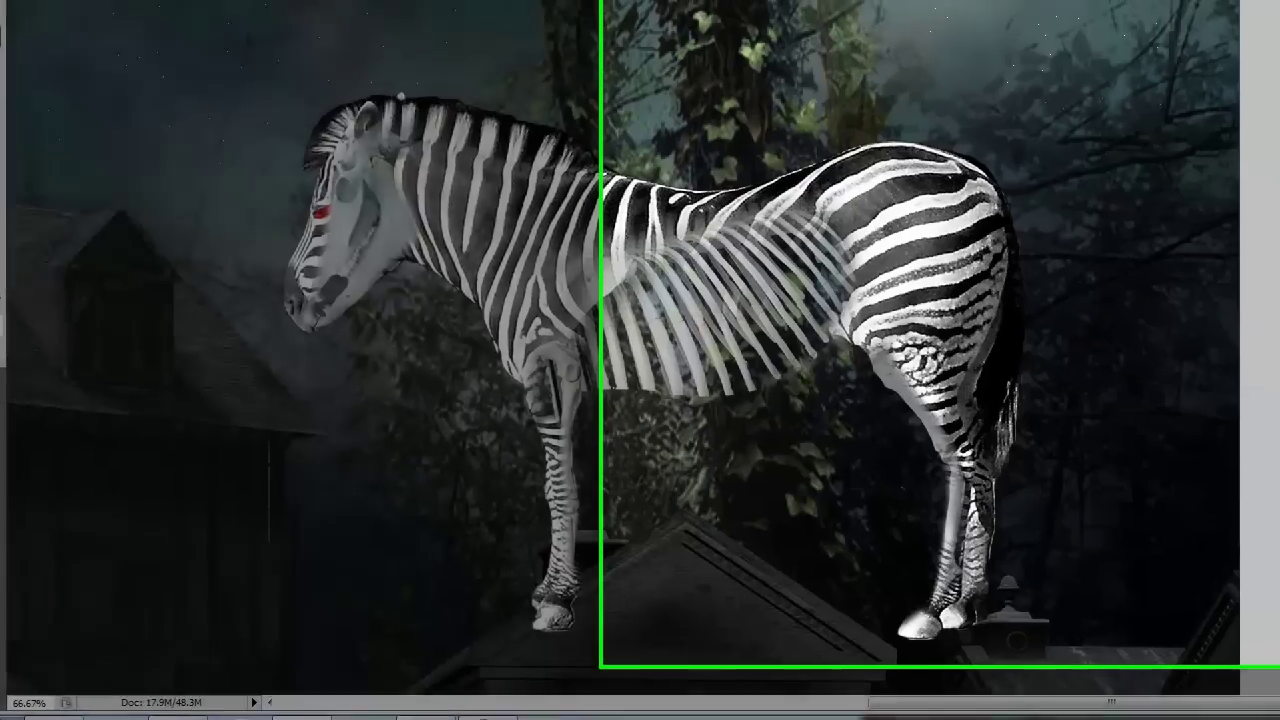
right_click(1000, 343)
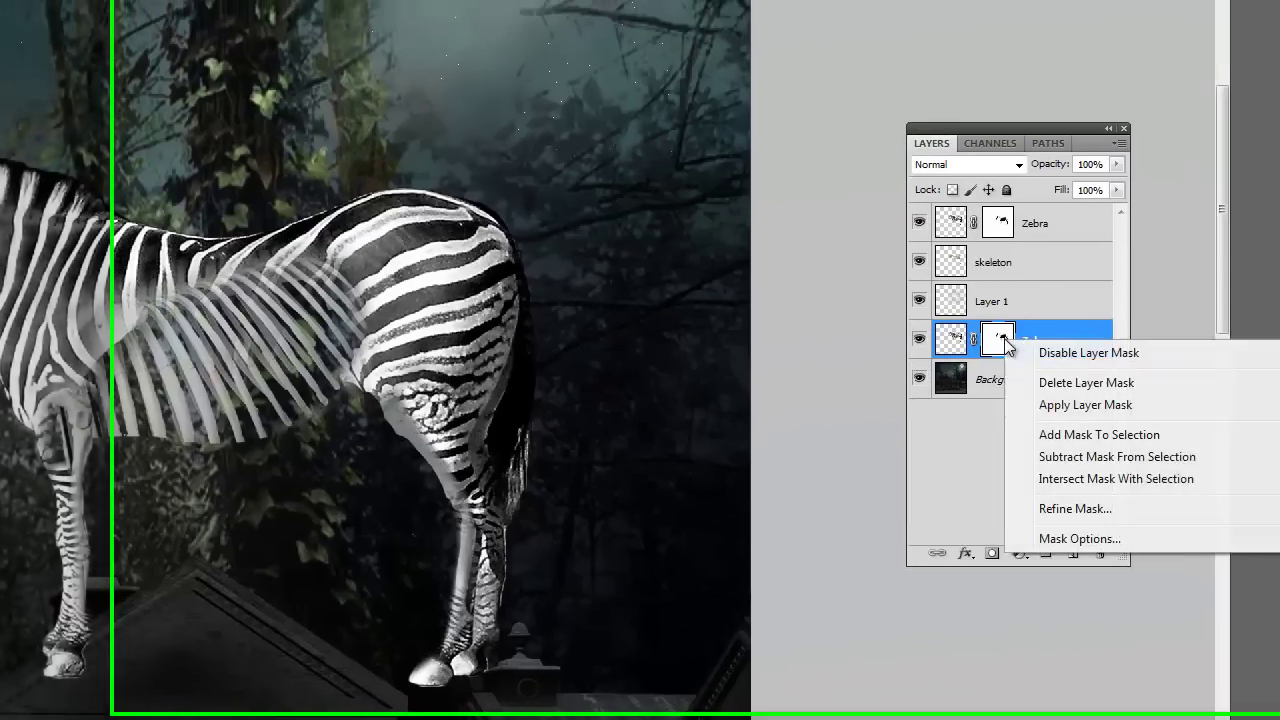
click(960, 393)
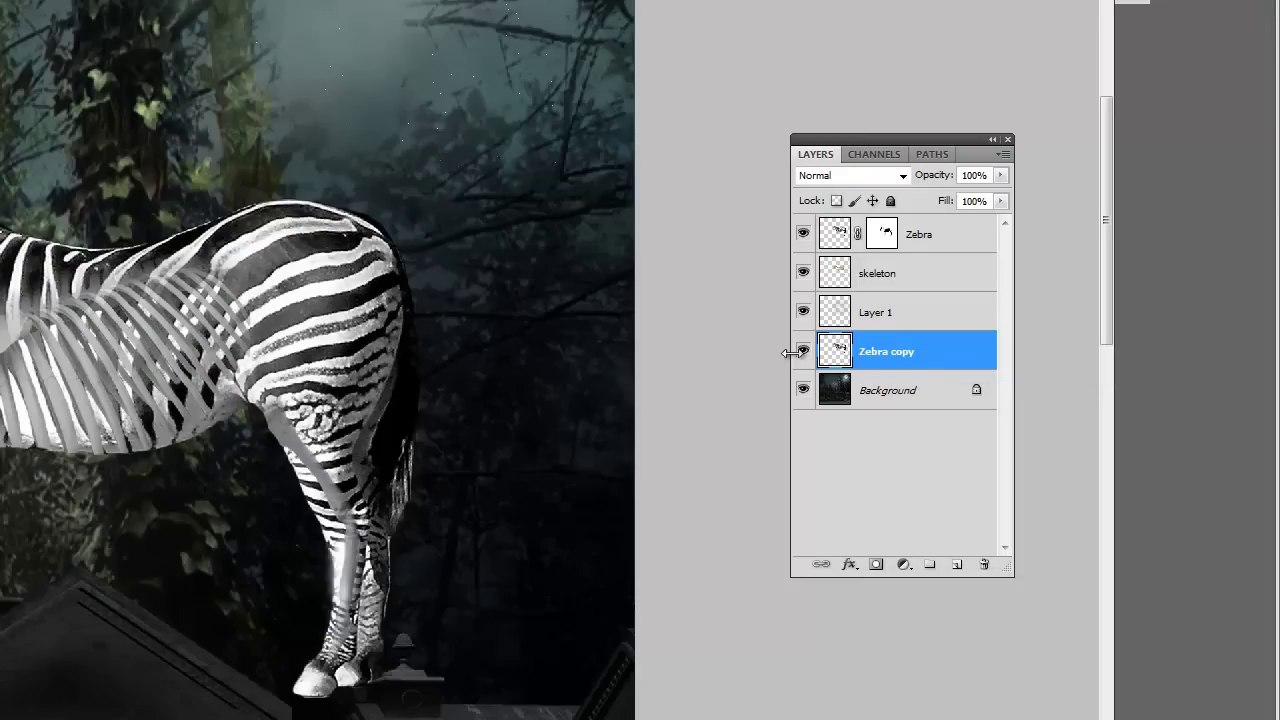
Apply a near-black #020202 Color Overlay in Normal mode at 100% opacity to the Zebra copy layer.
double_click(866, 351)
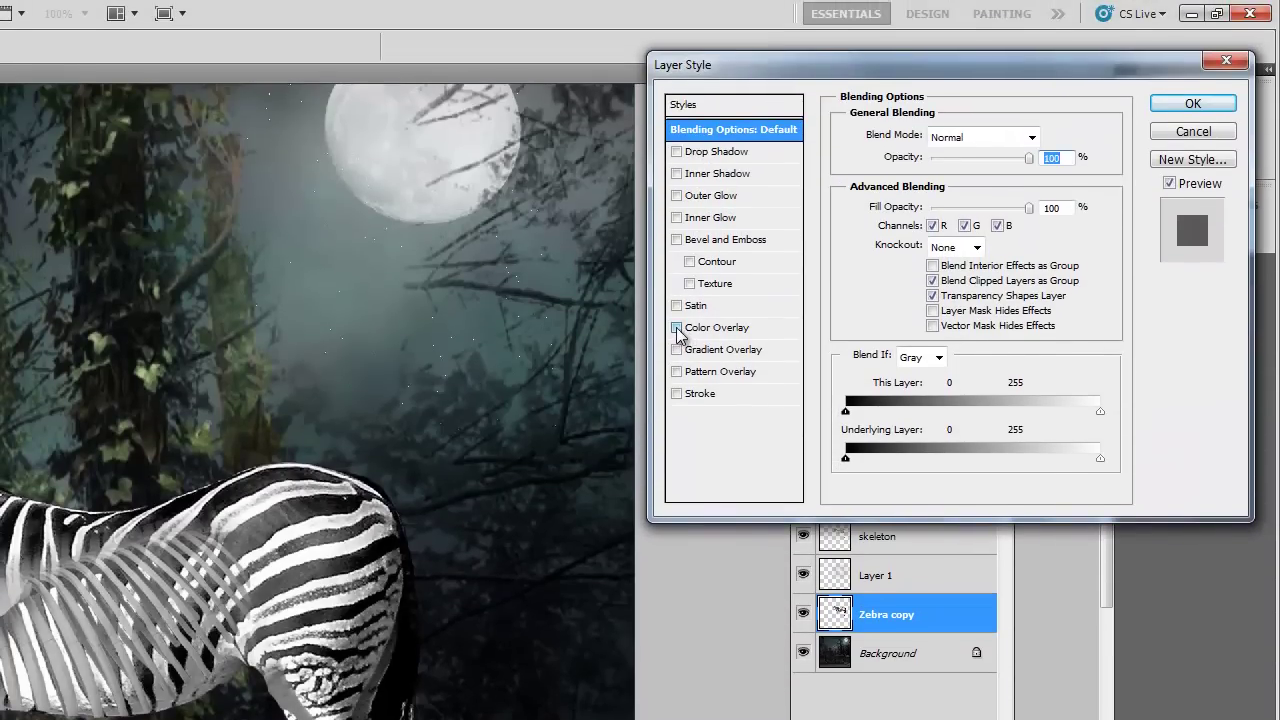
click(677, 328)
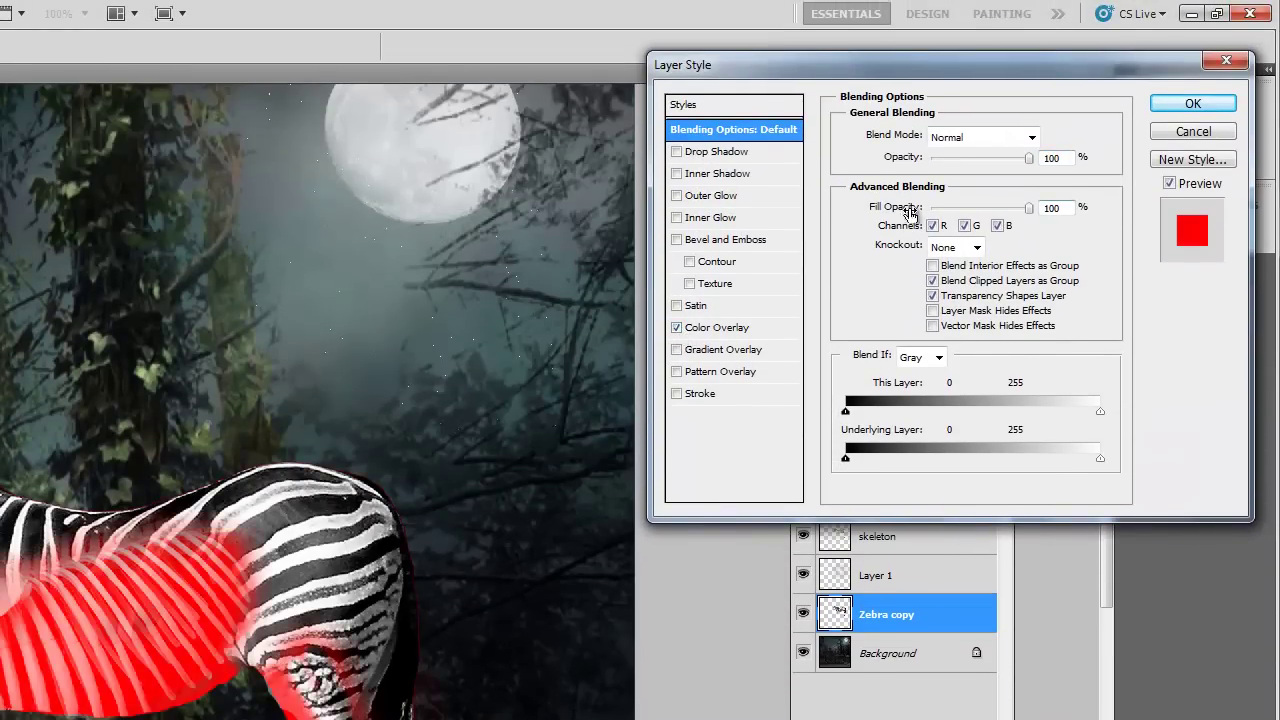
click(727, 337)
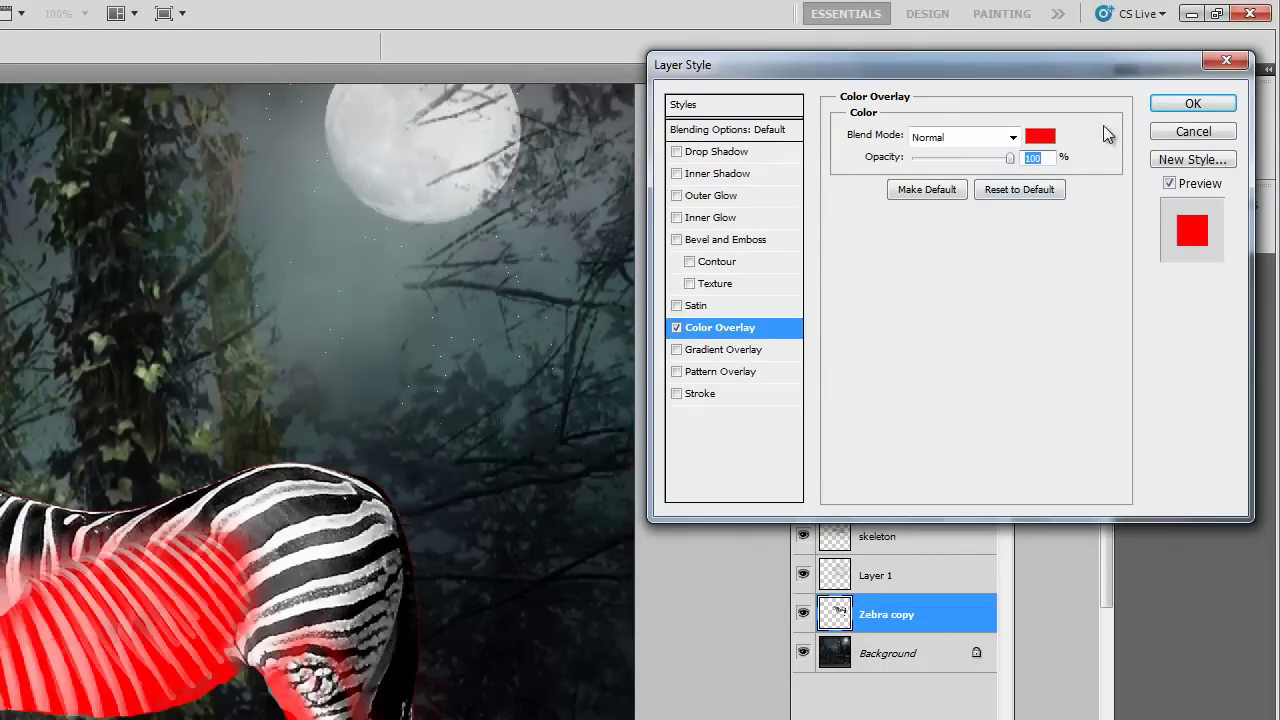
click(1045, 136)
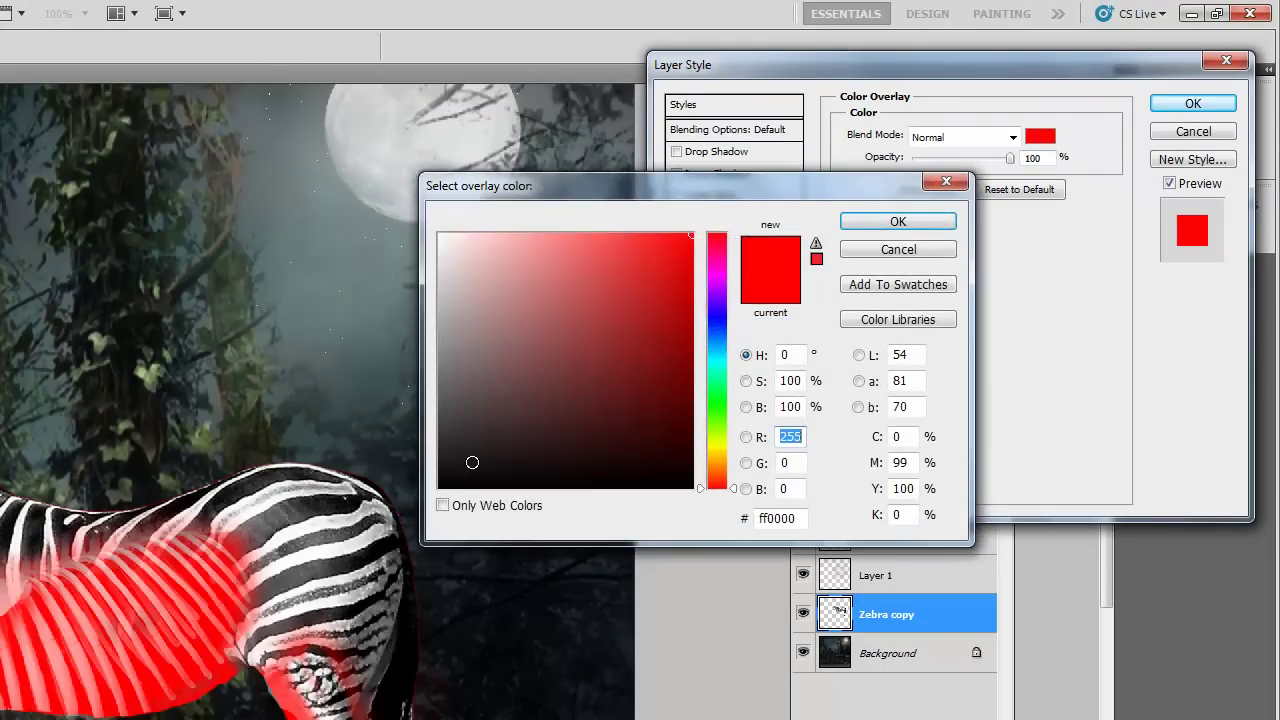
drag(472, 463, 440, 486)
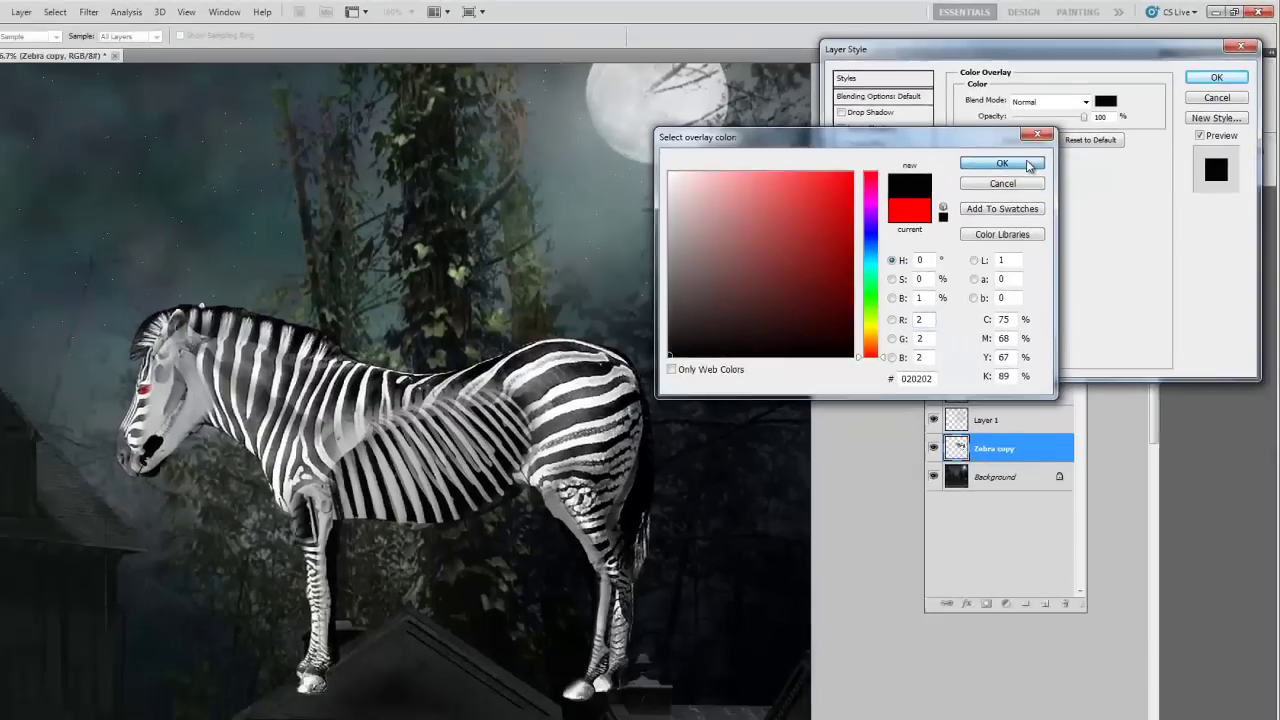
click(930, 222)
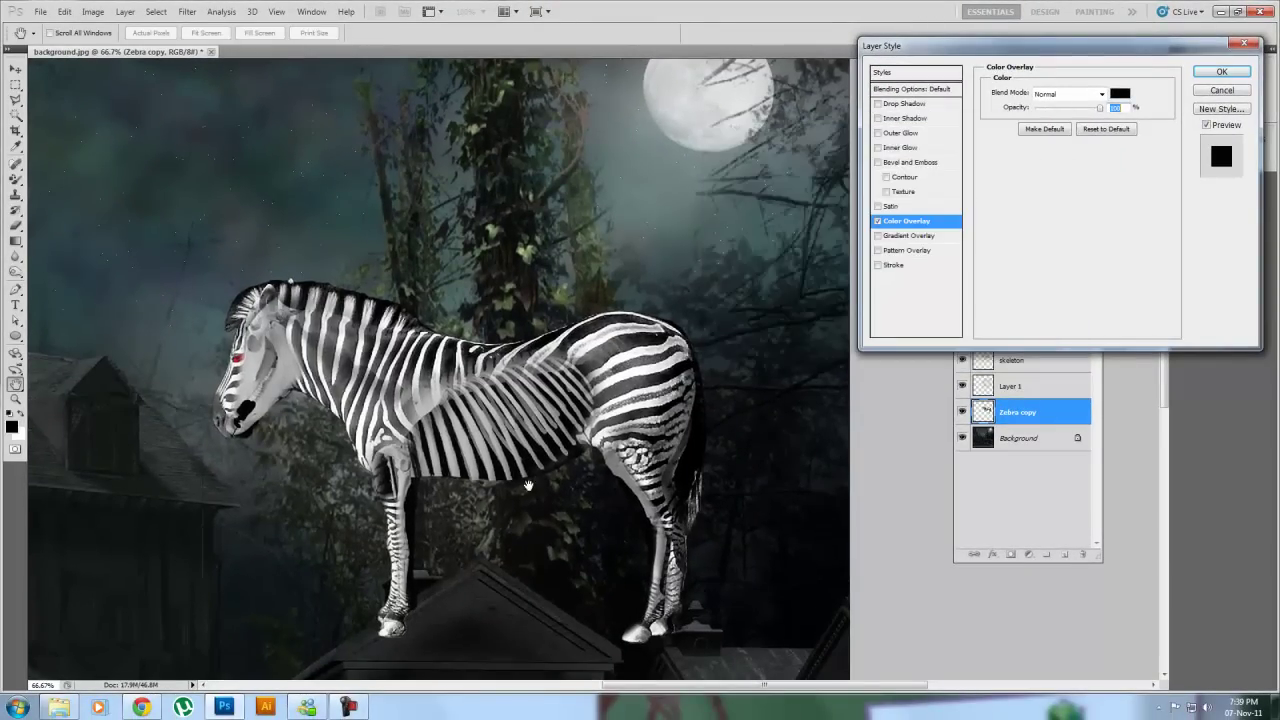
click(1221, 72)
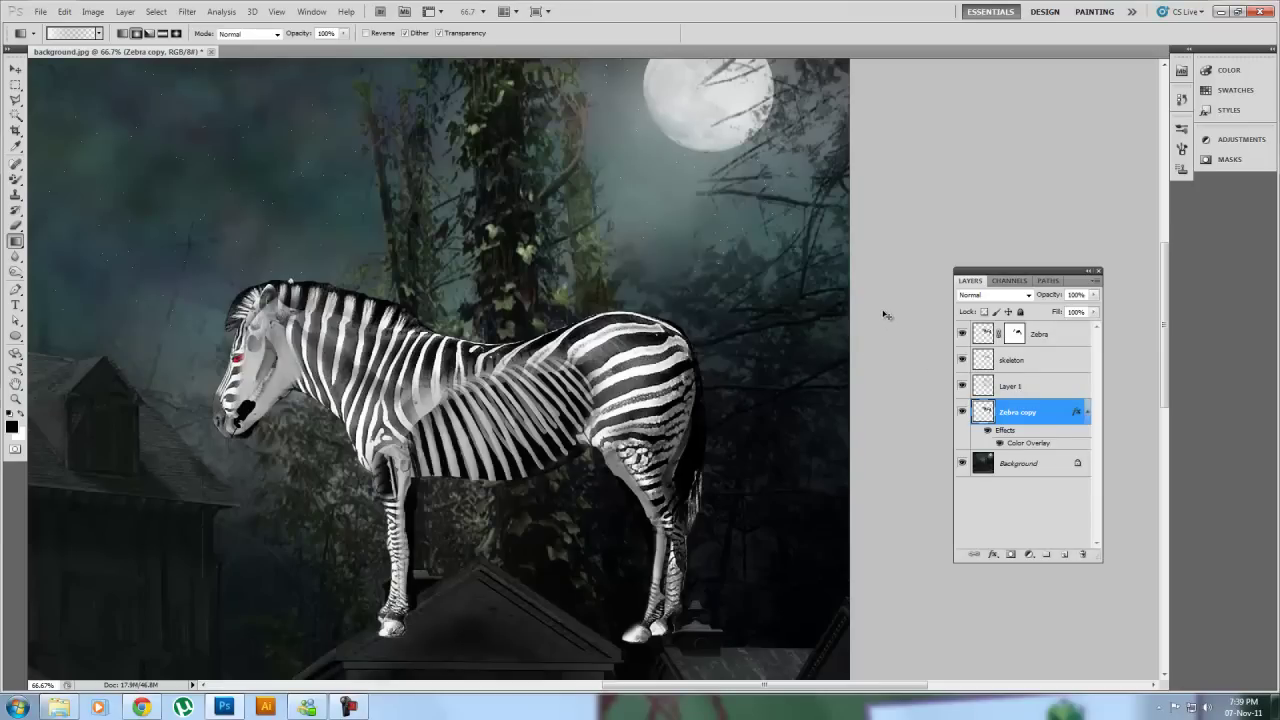
Select the Zebra, skeleton, Layer 1 and Zebra copy layers and move them together down onto the paved ground in the foreground.
key(ctrl+minus)
key(ctrl+minus)
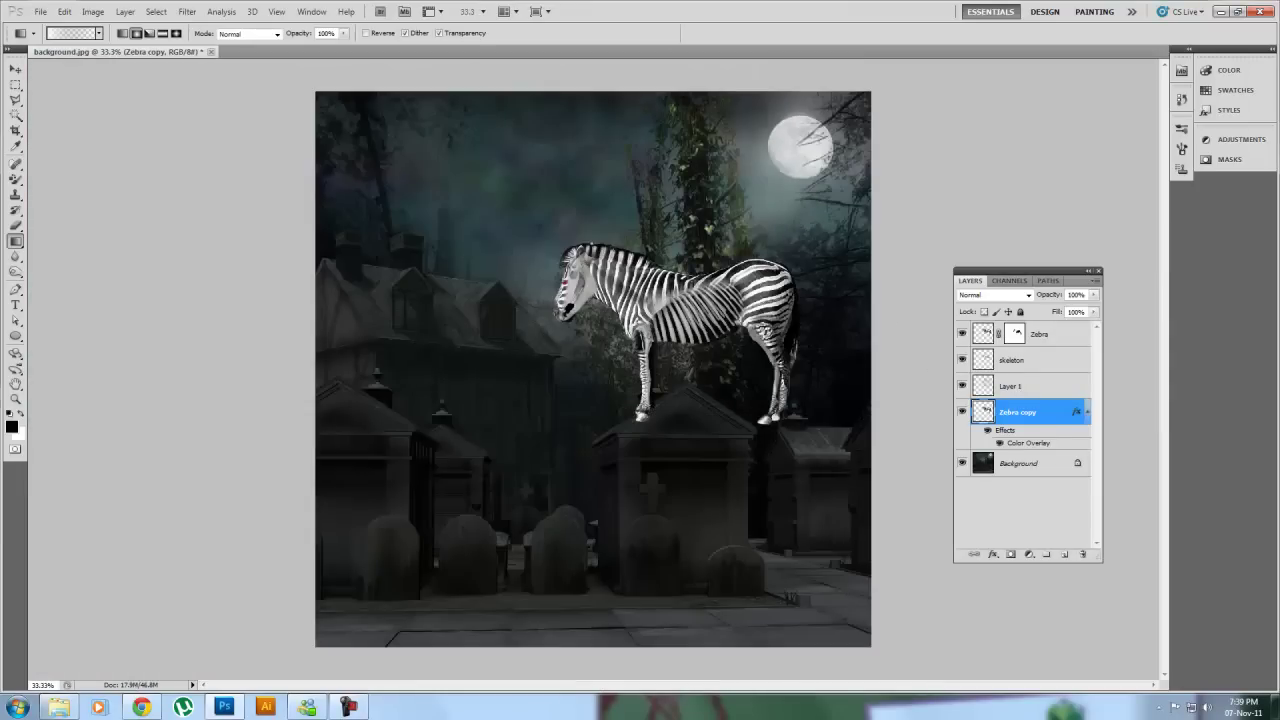
click(1063, 339)
shift+click(1058, 365)
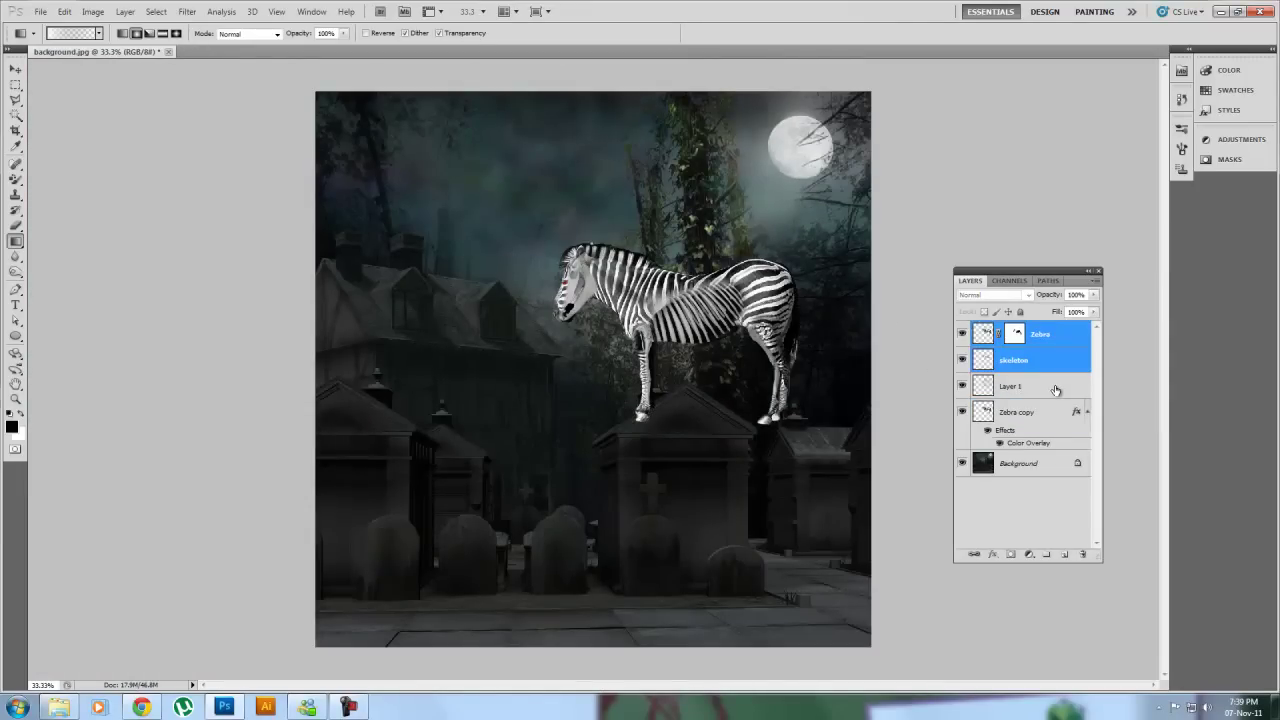
shift+click(1057, 388)
shift+click(1059, 418)
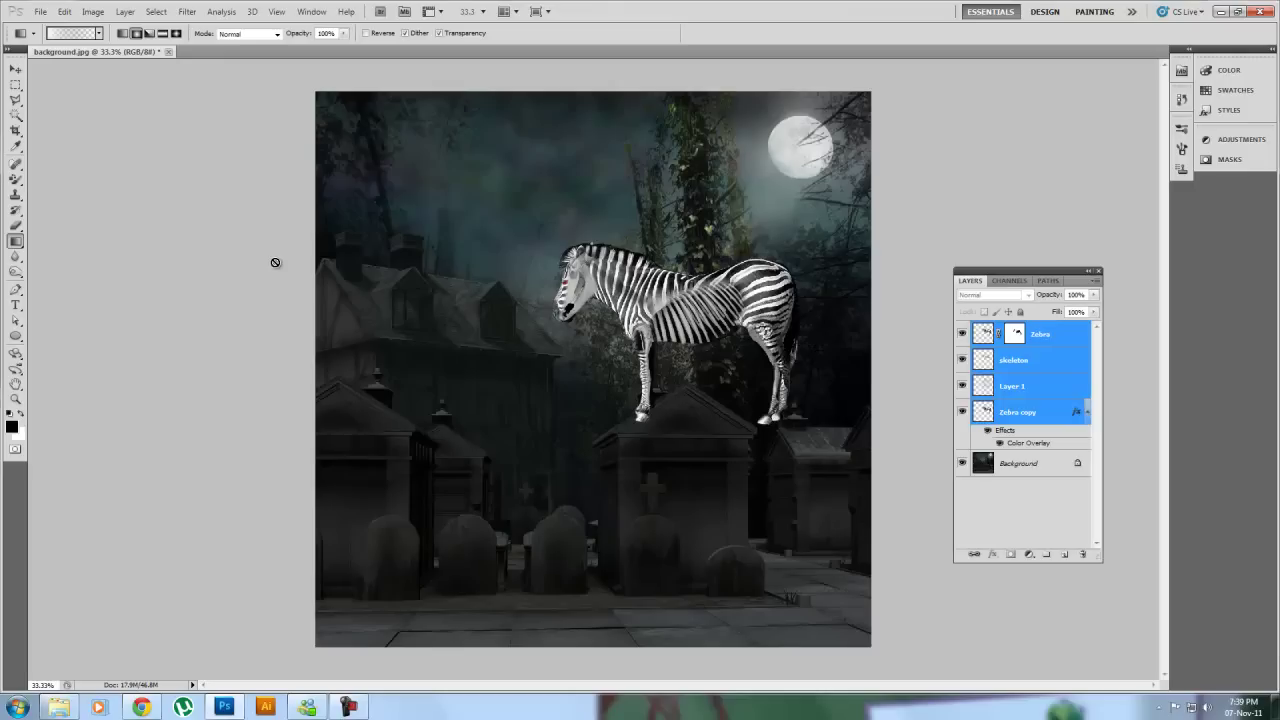
key(ctrl+t)
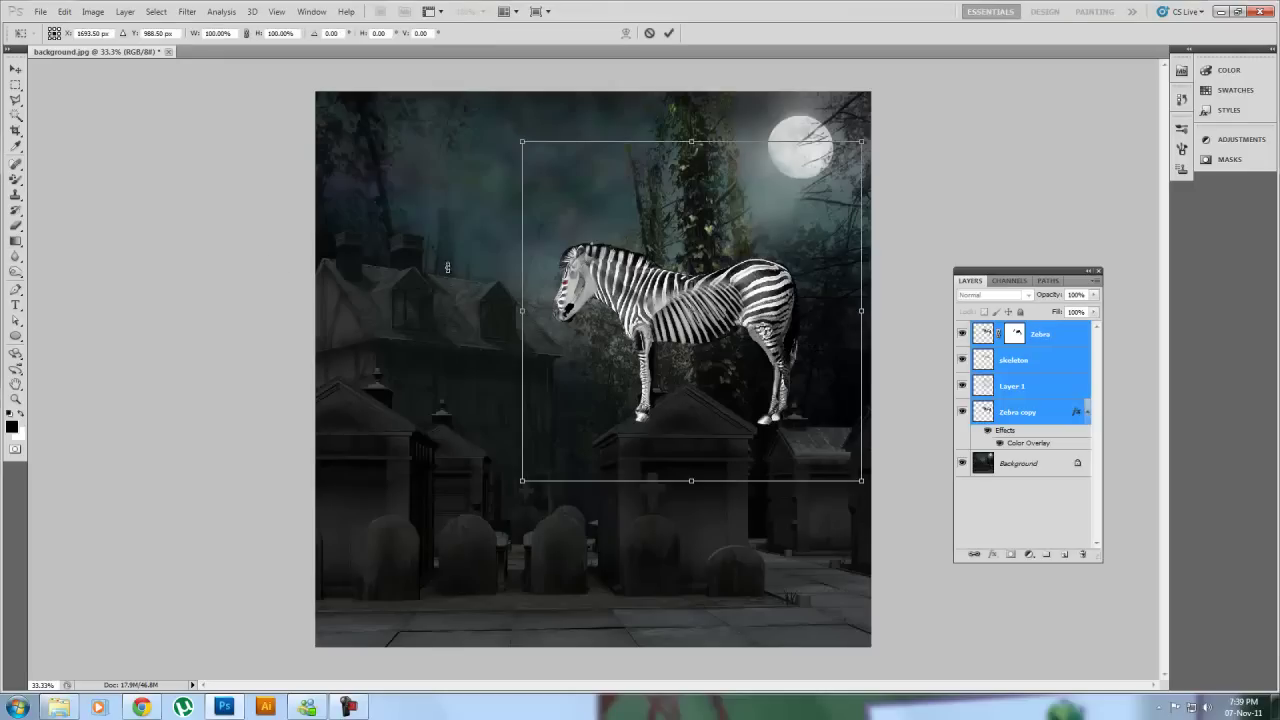
drag(680, 318, 632, 449)
drag(701, 294, 610, 517)
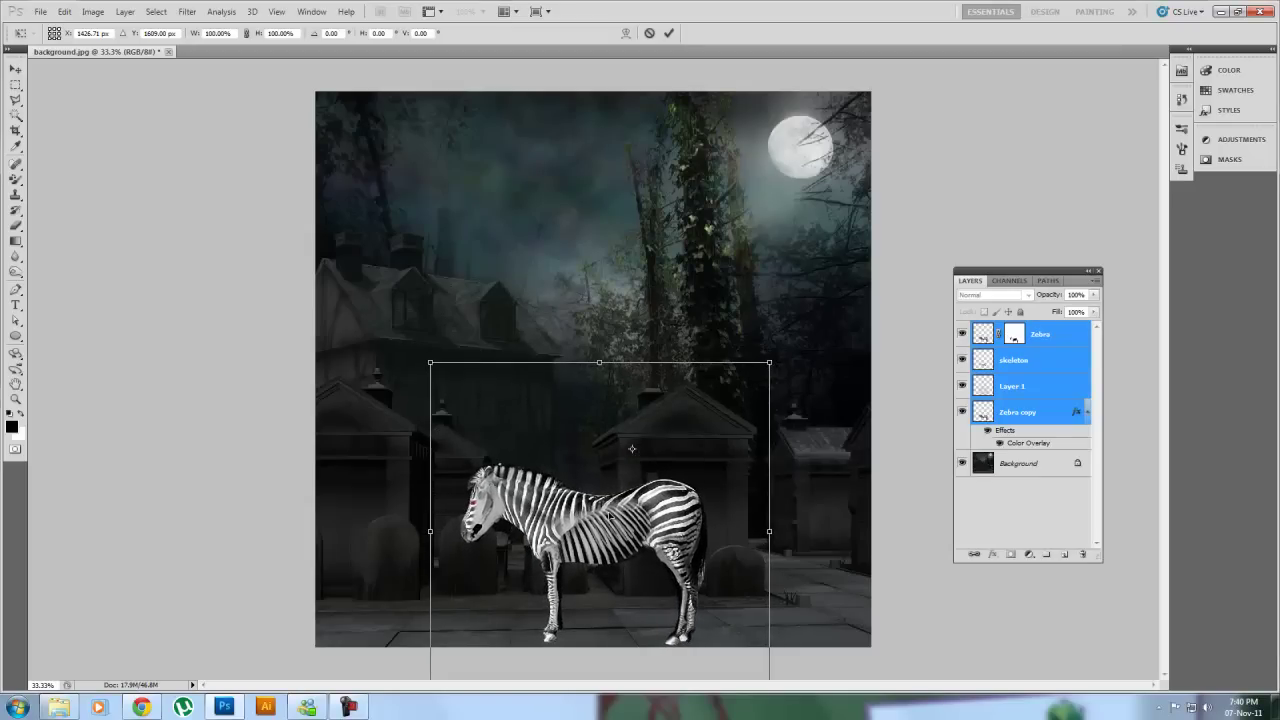
click(669, 35)
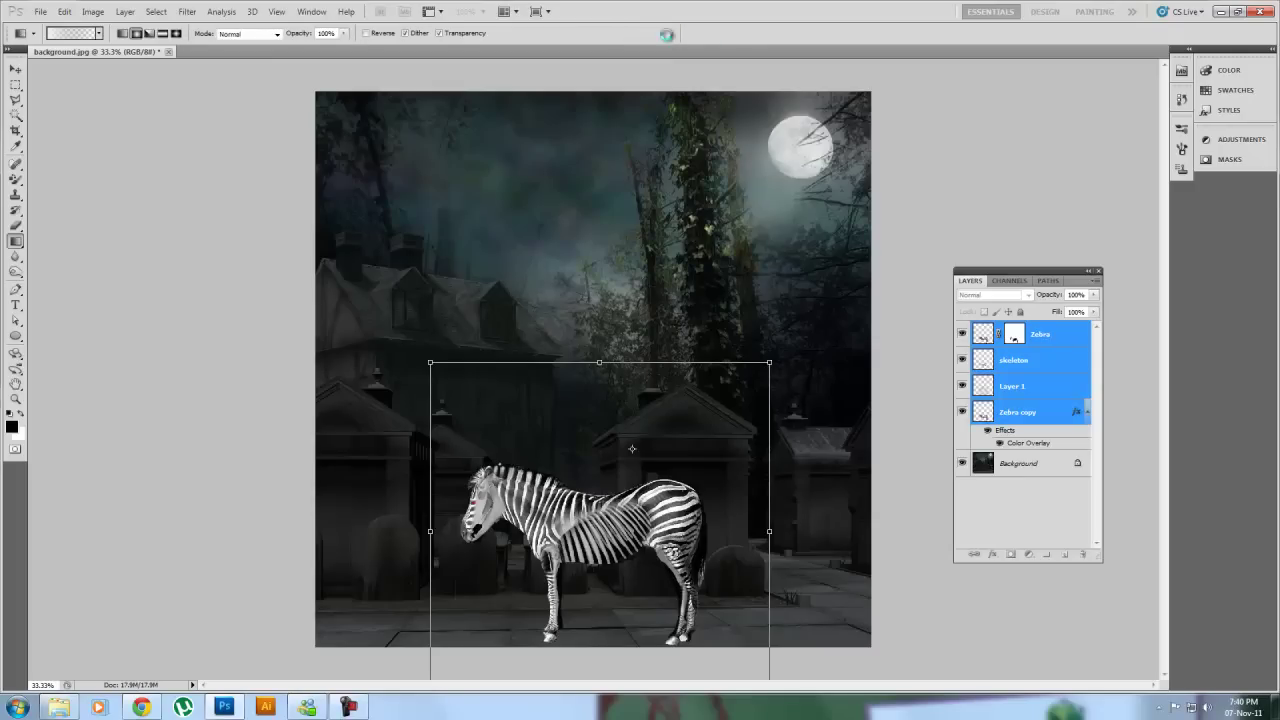
Skew the black Zebra copy layer horizontally by about 45° so its upper part leans right, keeping its base at the hooves.
click(1061, 339)
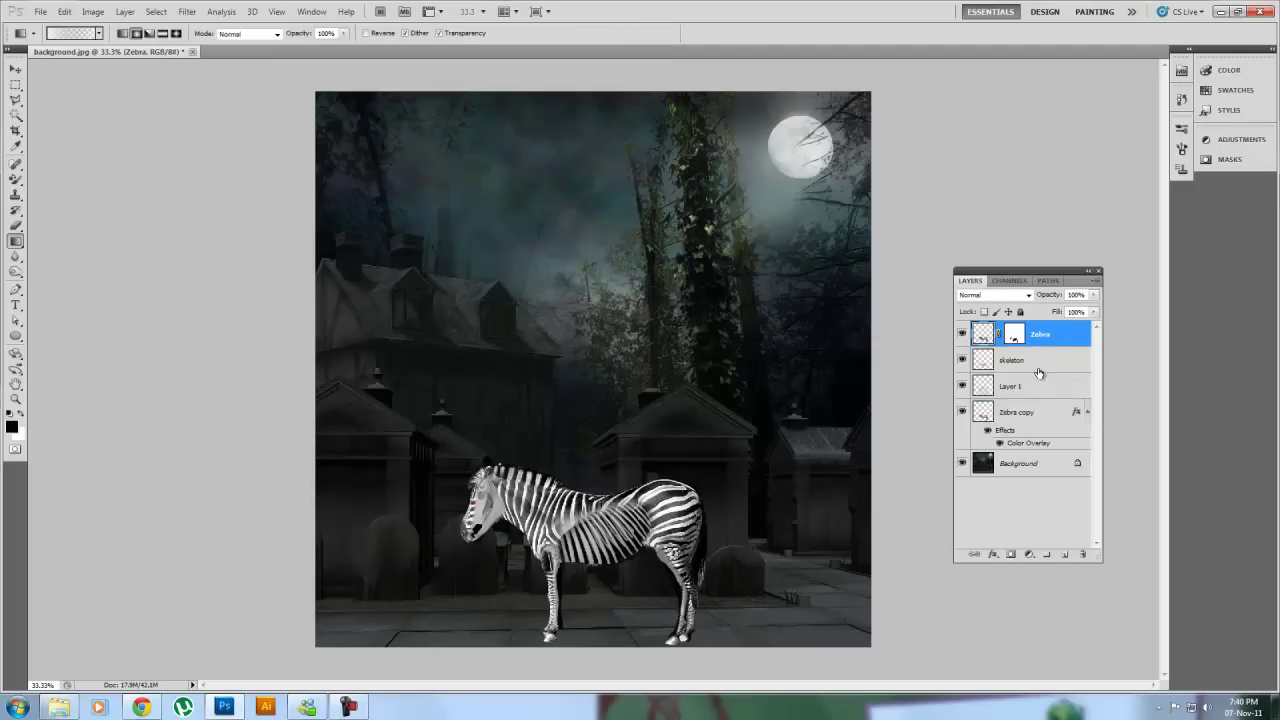
click(1020, 417)
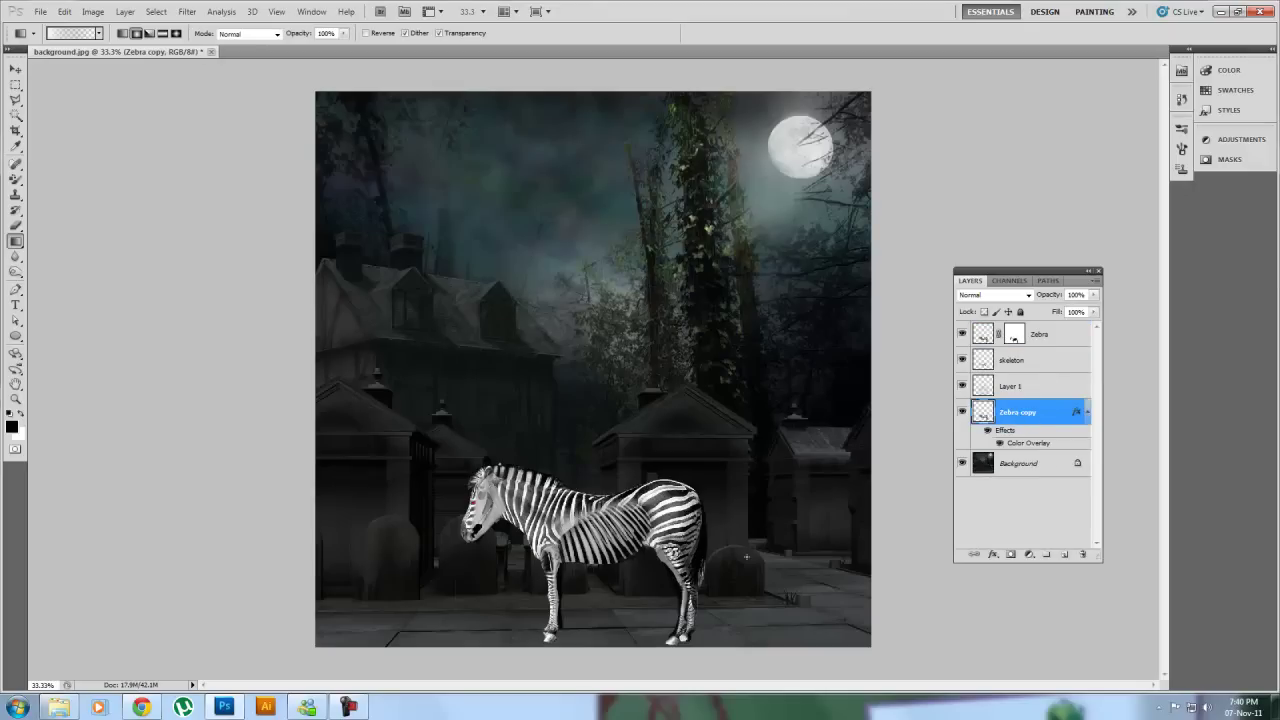
key(ctrl+plus)
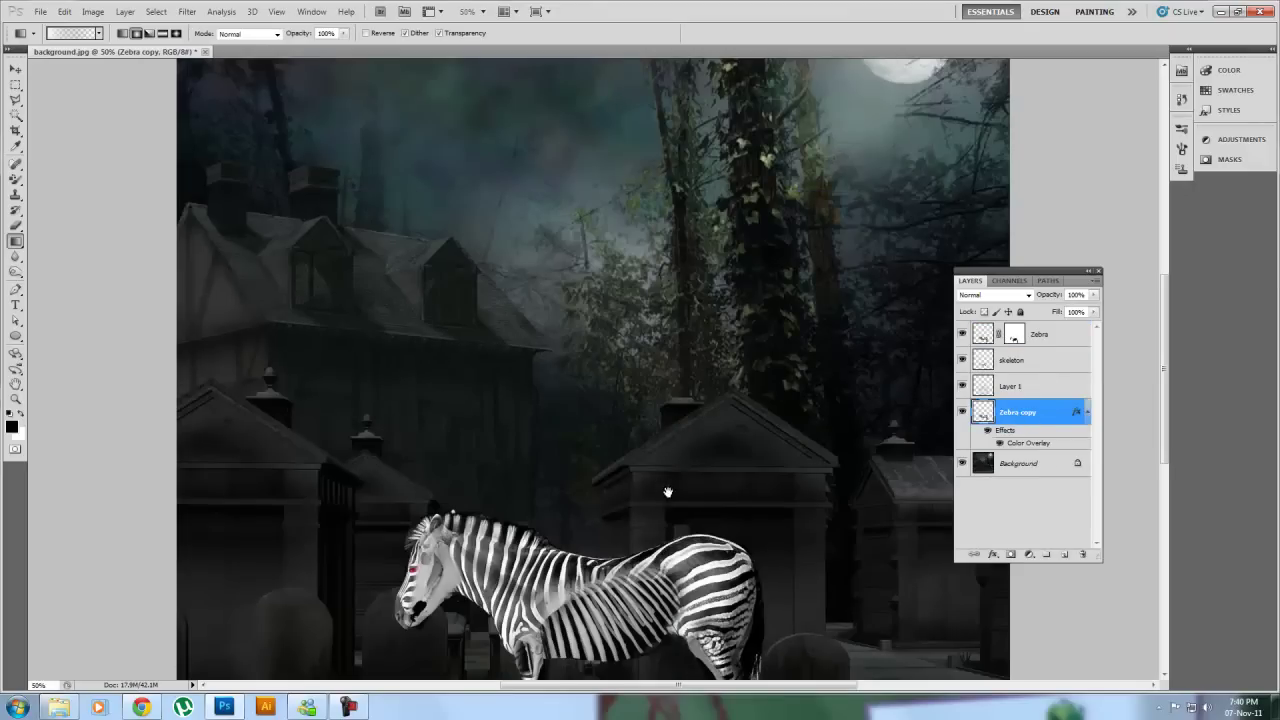
drag(668, 492, 578, 212)
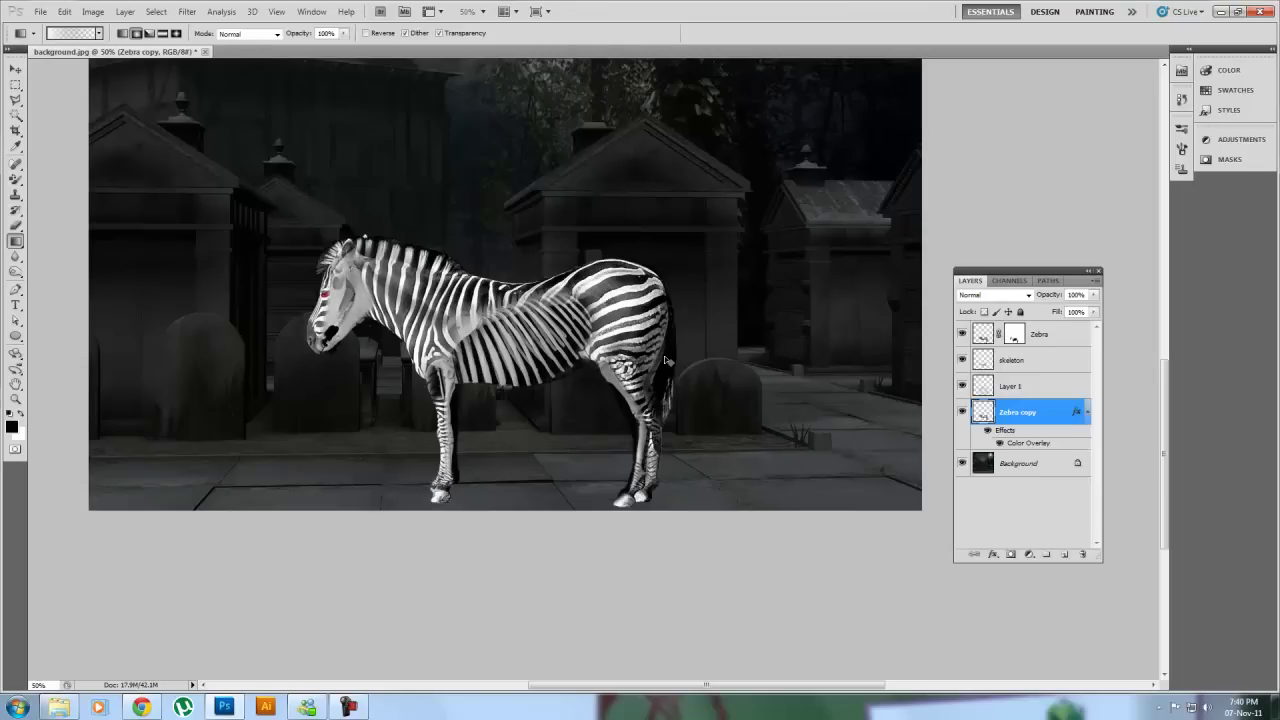
key(ctrl+t)
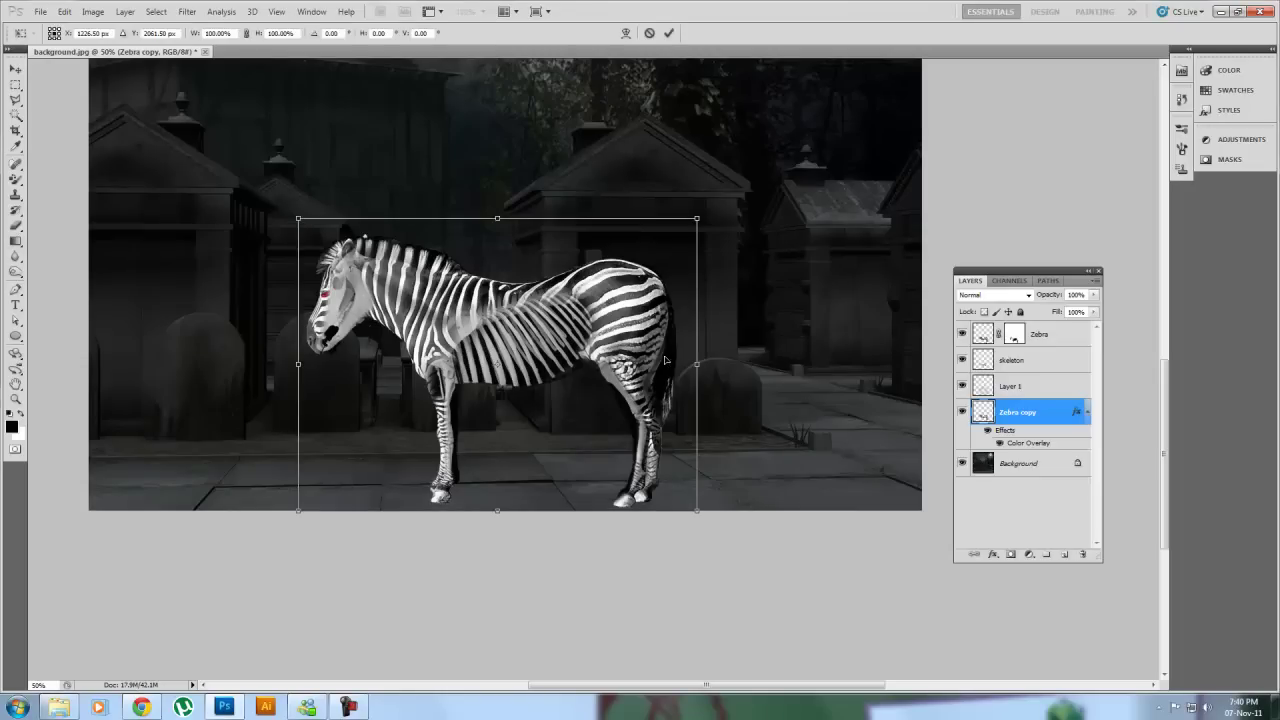
right_click(597, 286)
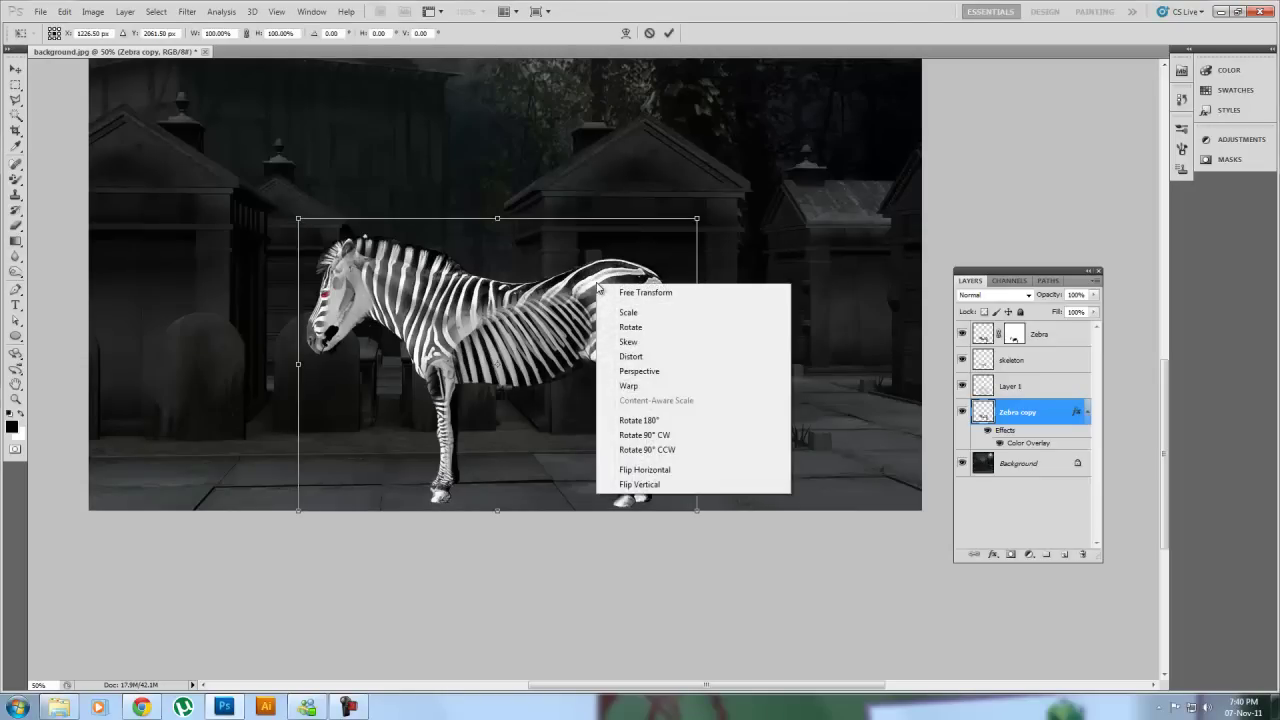
click(632, 341)
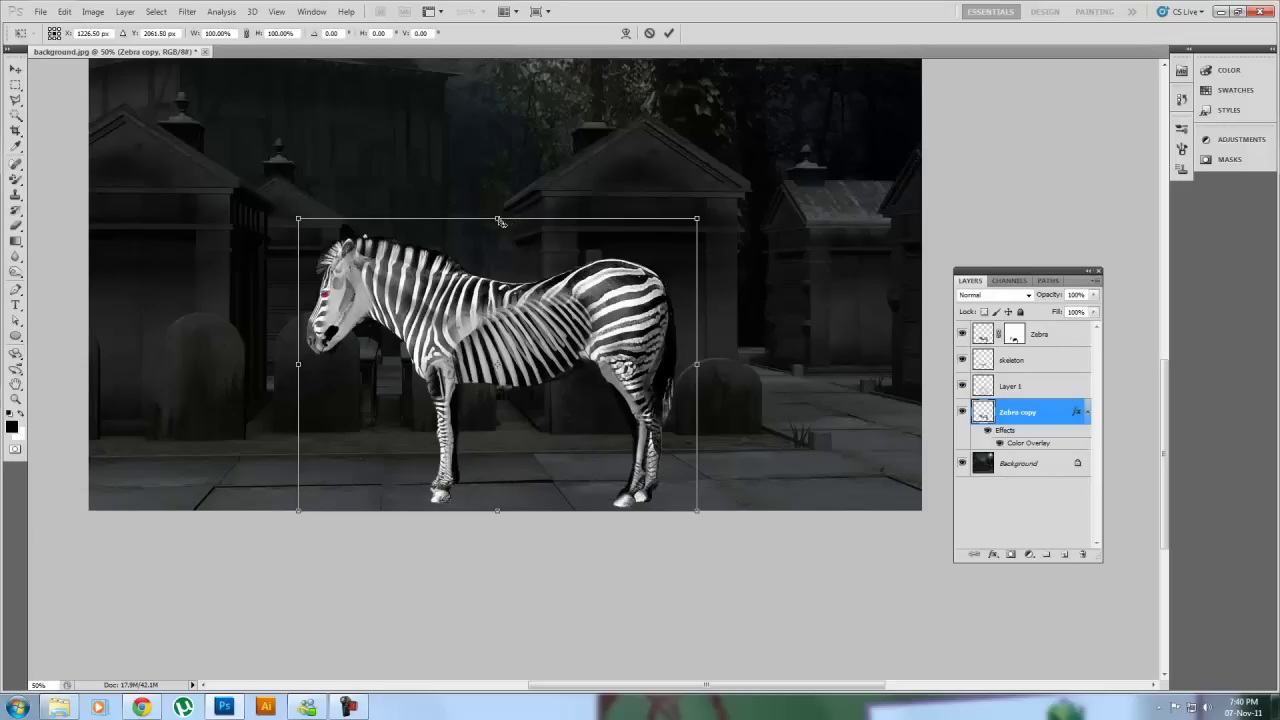
drag(503, 223, 795, 314)
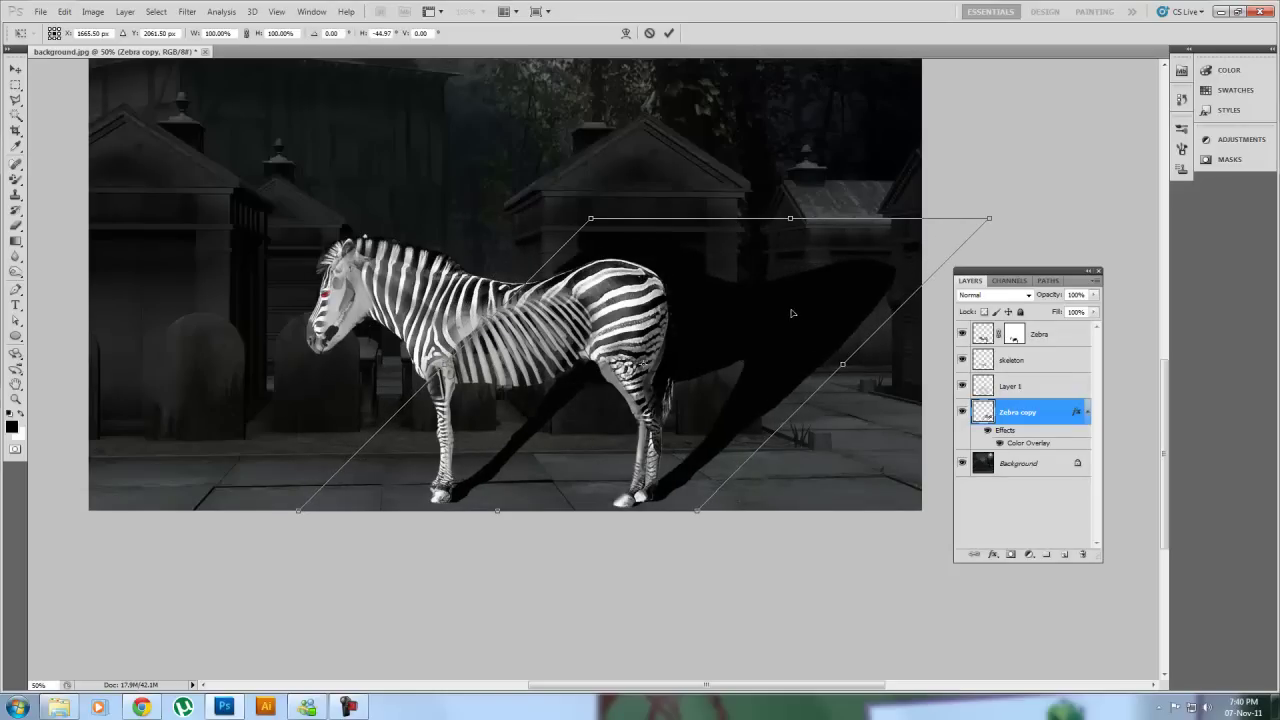
click(670, 34)
key(g)
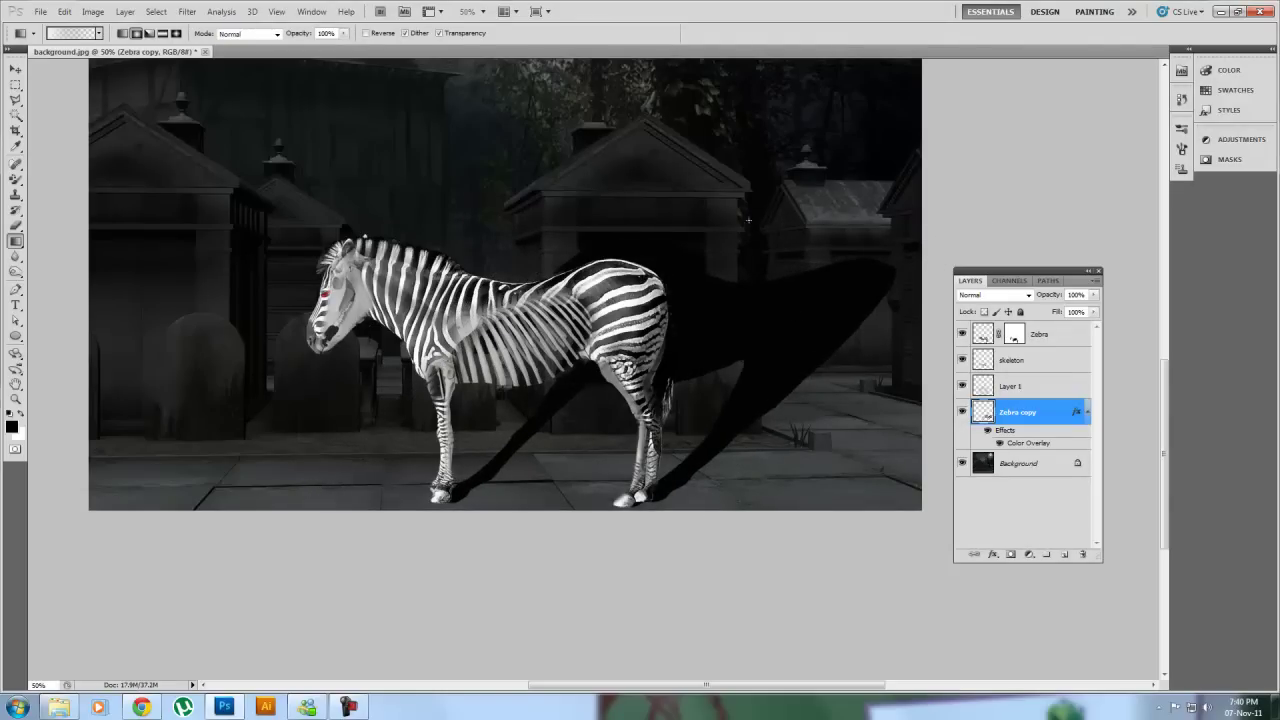
Scale the Zebra copy shadow's height down to about 25% so it lies flat on the pavement.
key(ctrl+t)
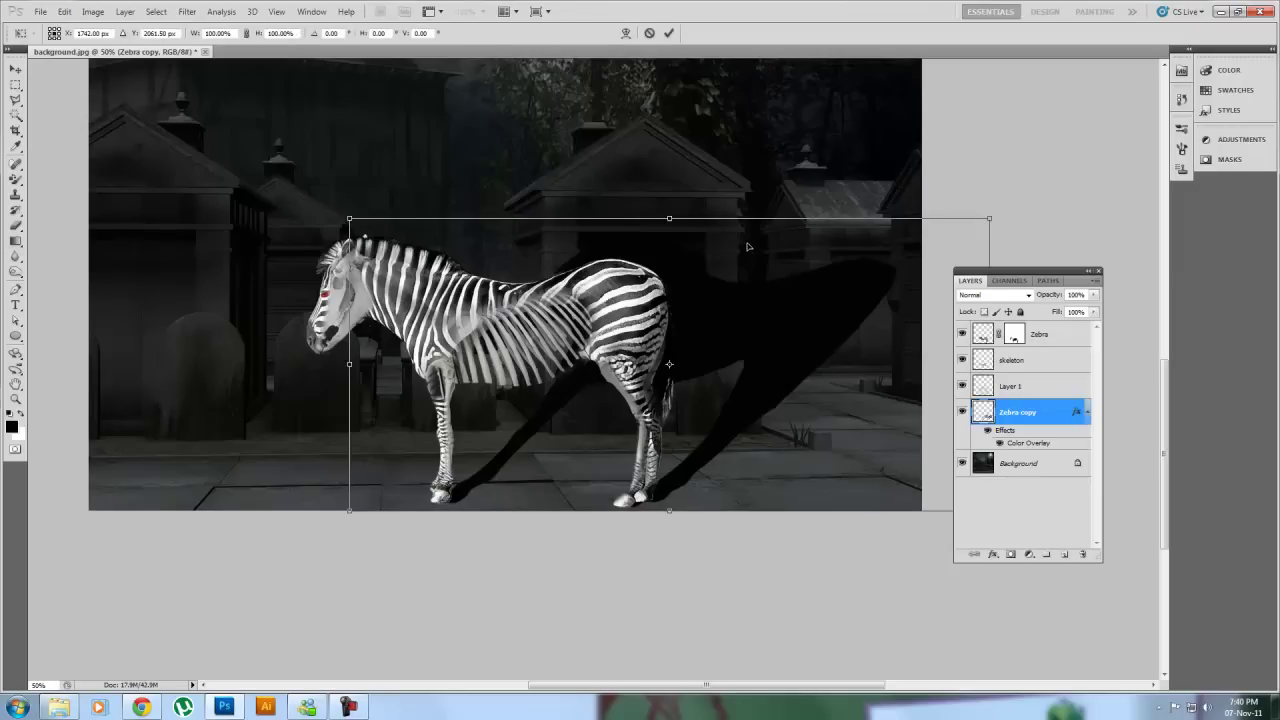
right_click(768, 322)
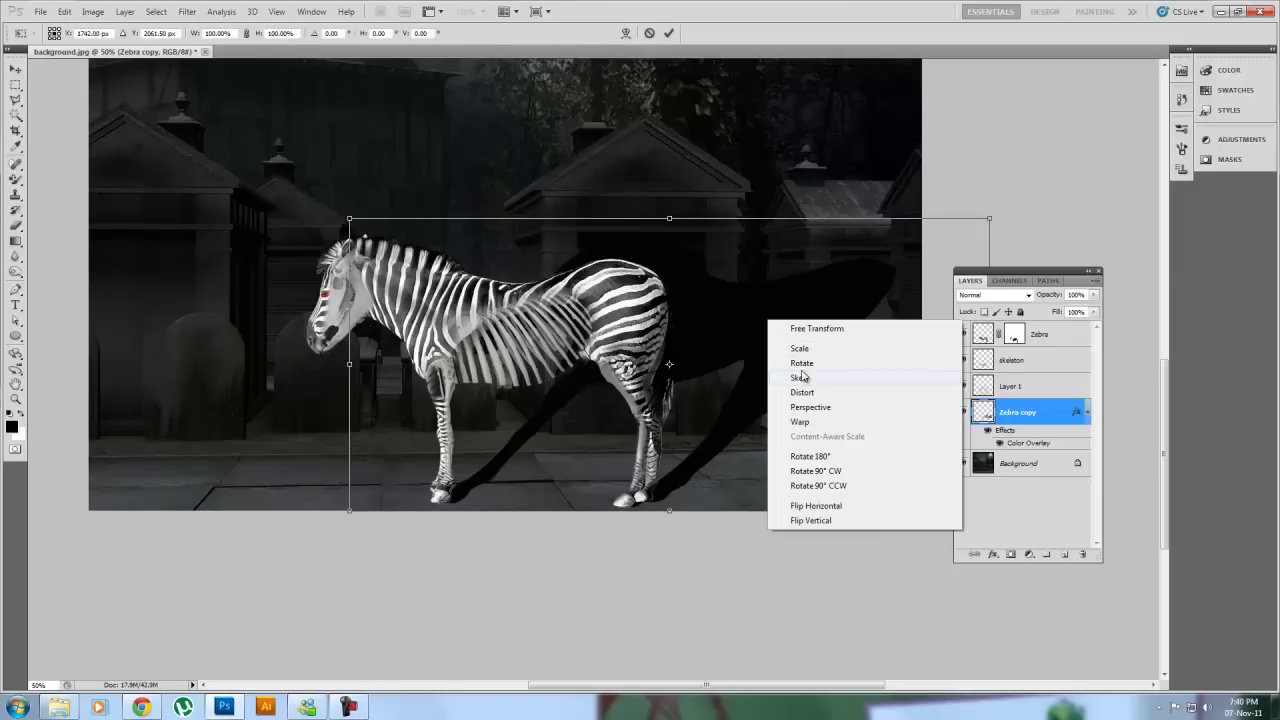
click(800, 350)
drag(669, 218, 685, 438)
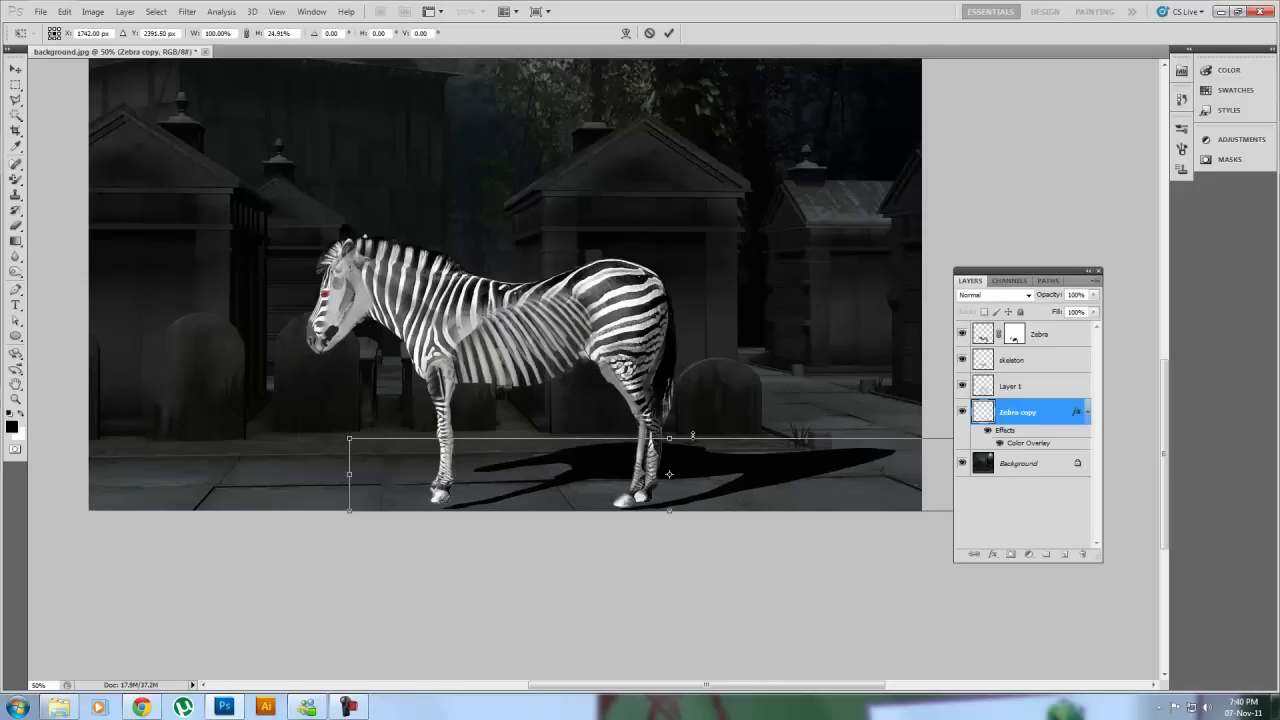
click(669, 33)
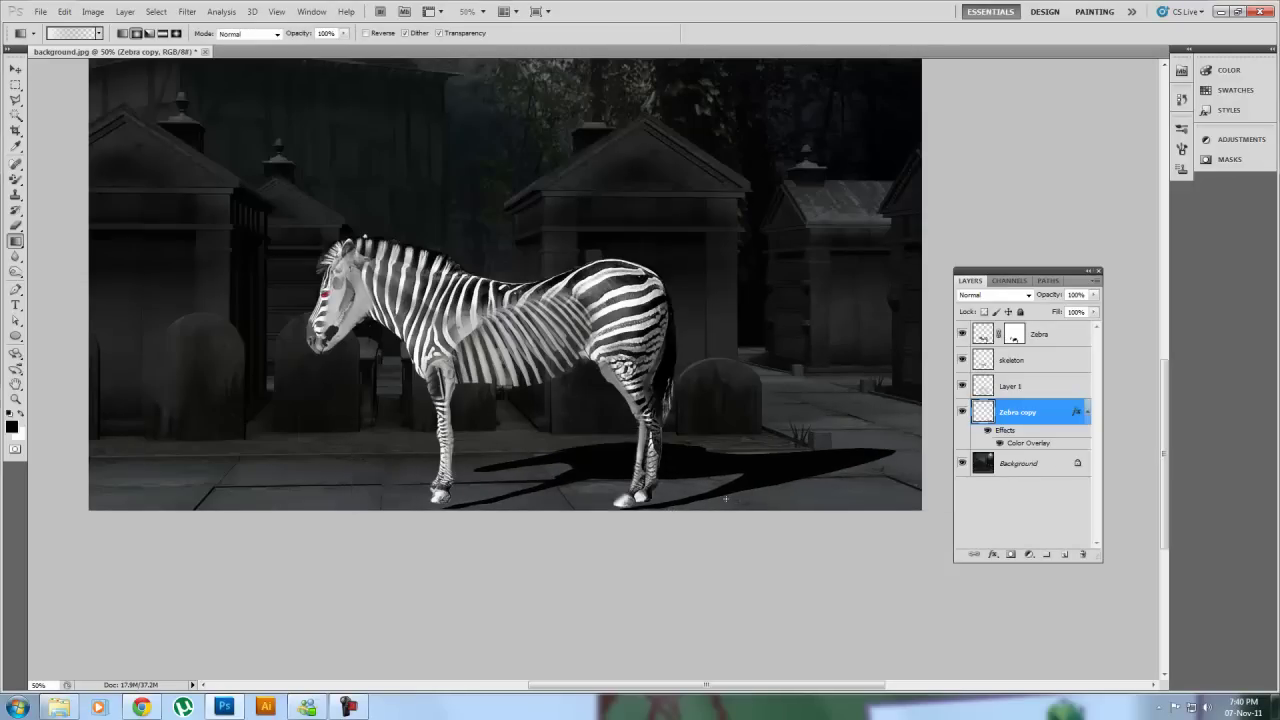
Skew the flattened Zebra copy shadow back to the left by about 73° so it falls beneath the zebra's body.
key(ctrl+t)
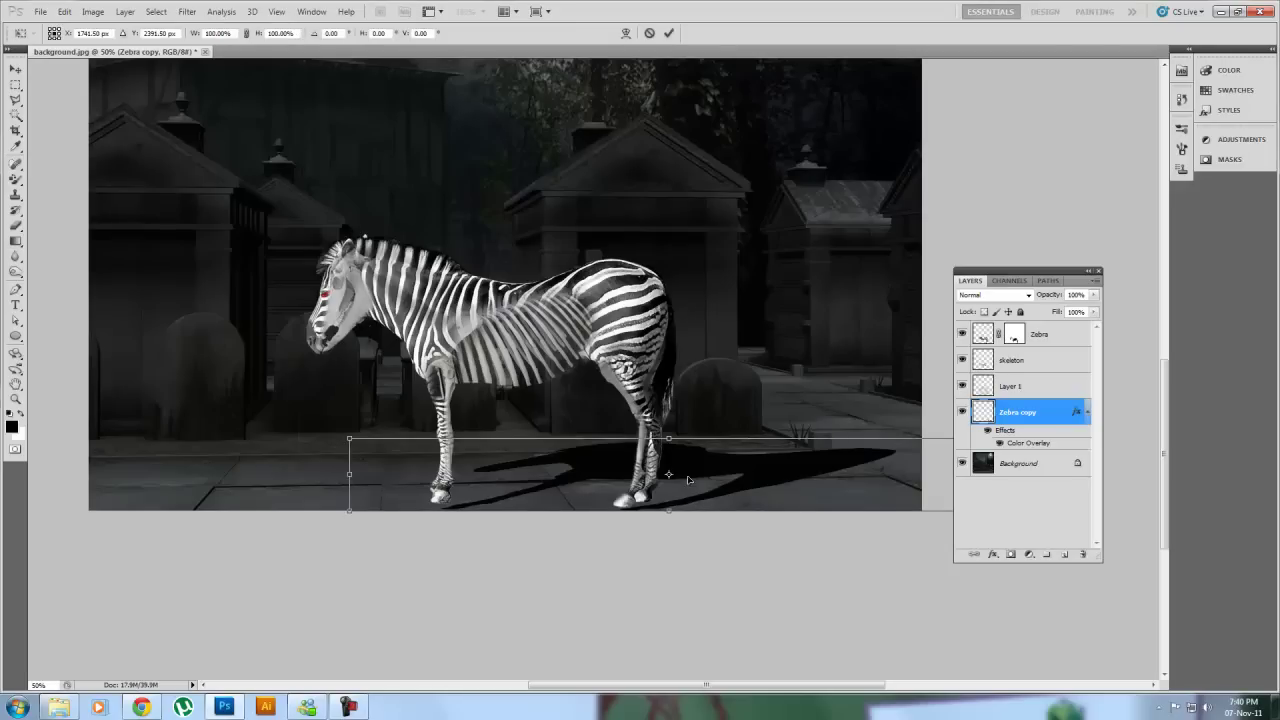
right_click(724, 474)
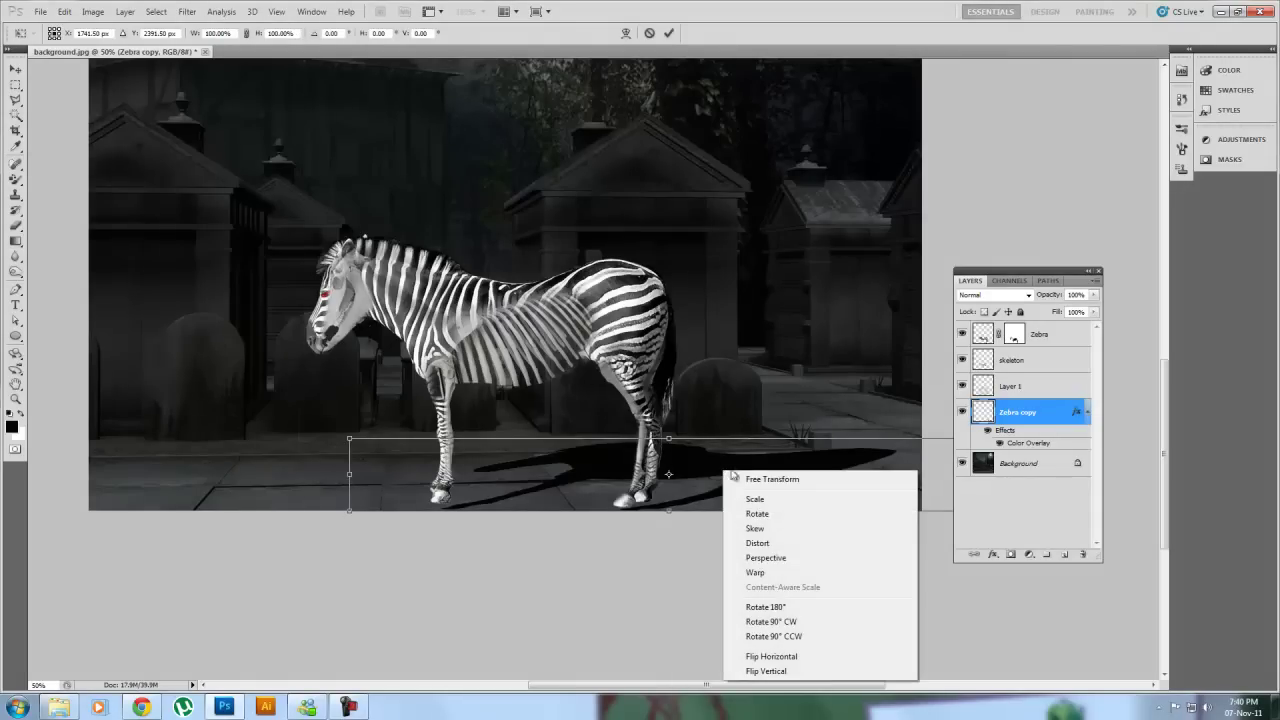
click(766, 528)
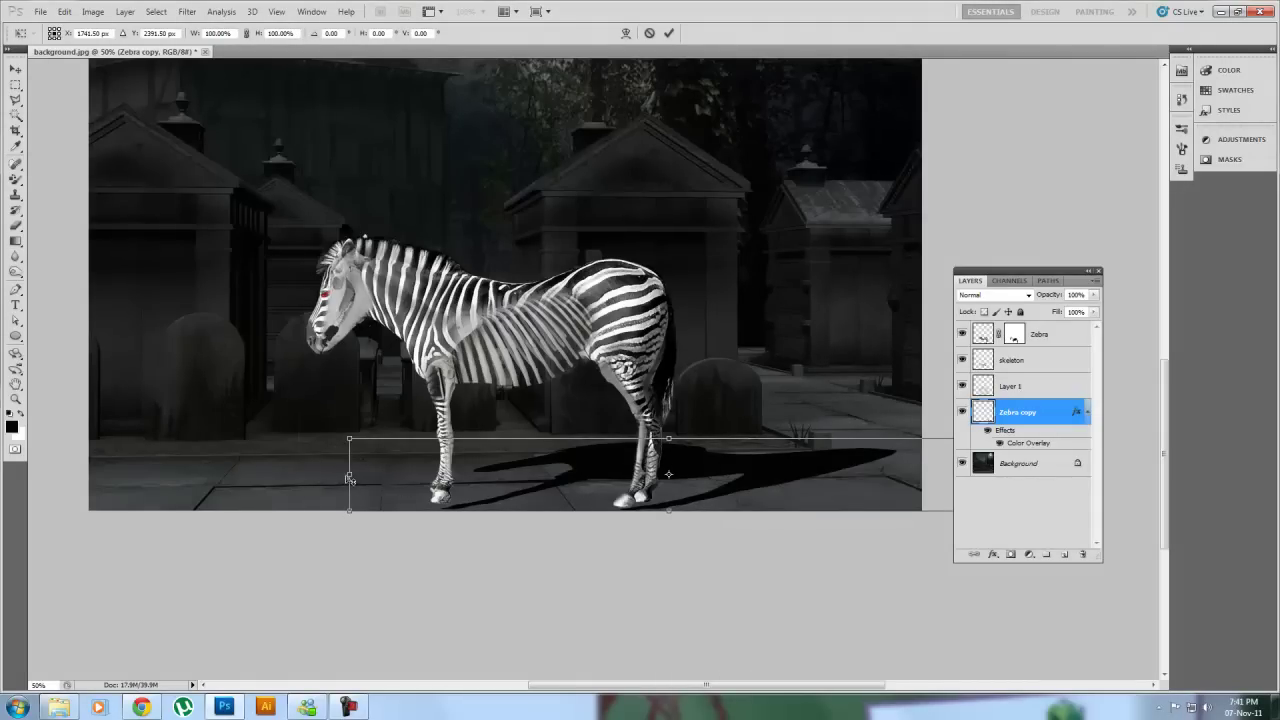
drag(668, 440, 438, 374)
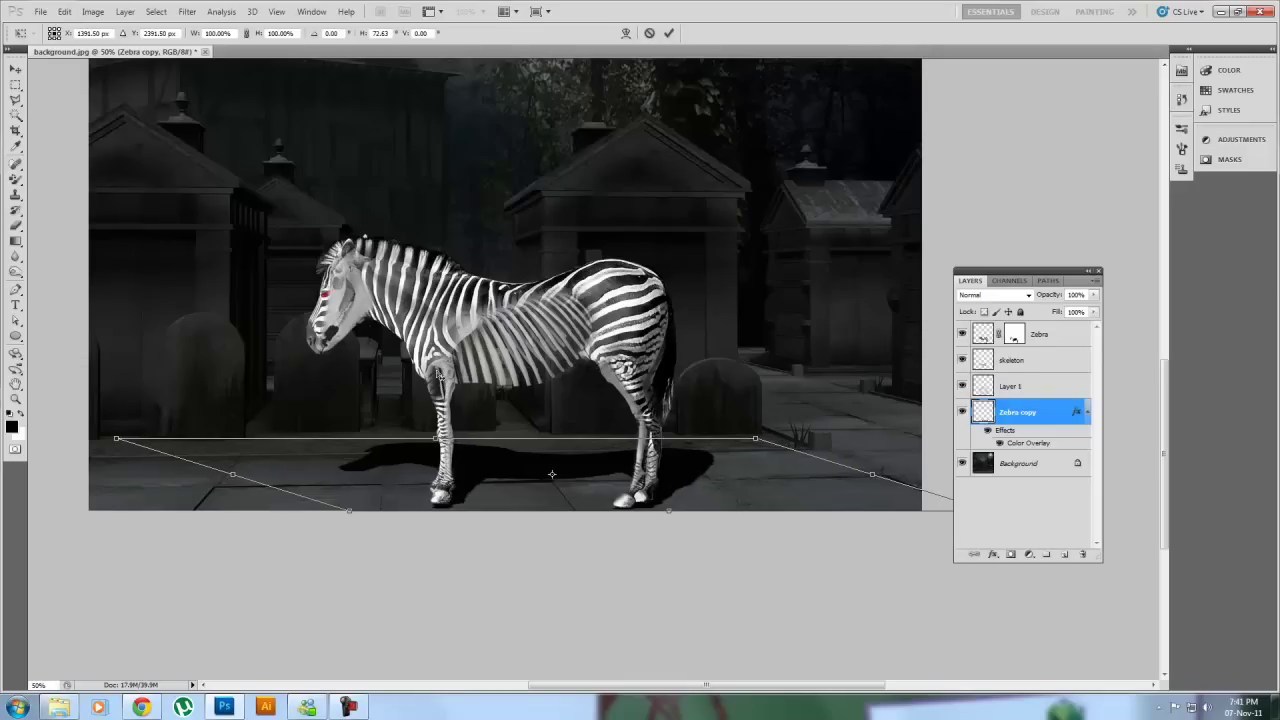
click(671, 33)
Lower the Zebra copy shadow layer's opacity to 44%.
click(1095, 295)
click(1061, 312)
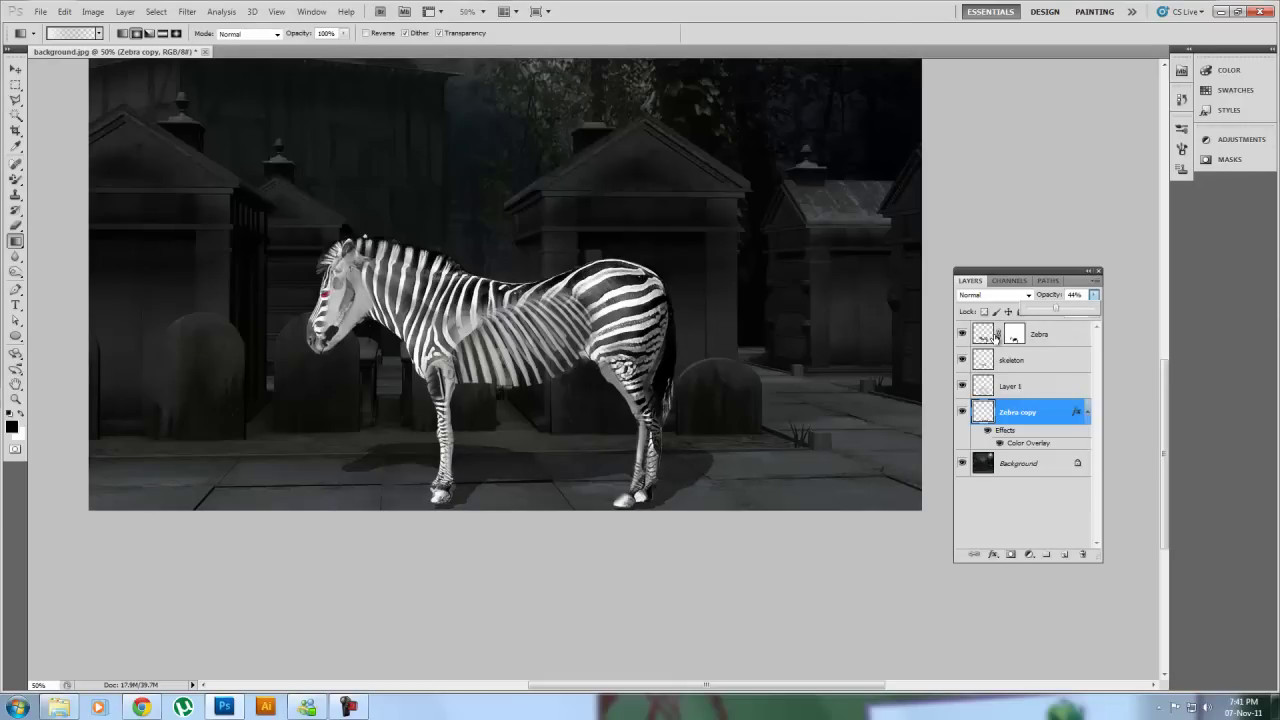
key(ctrl+minus)
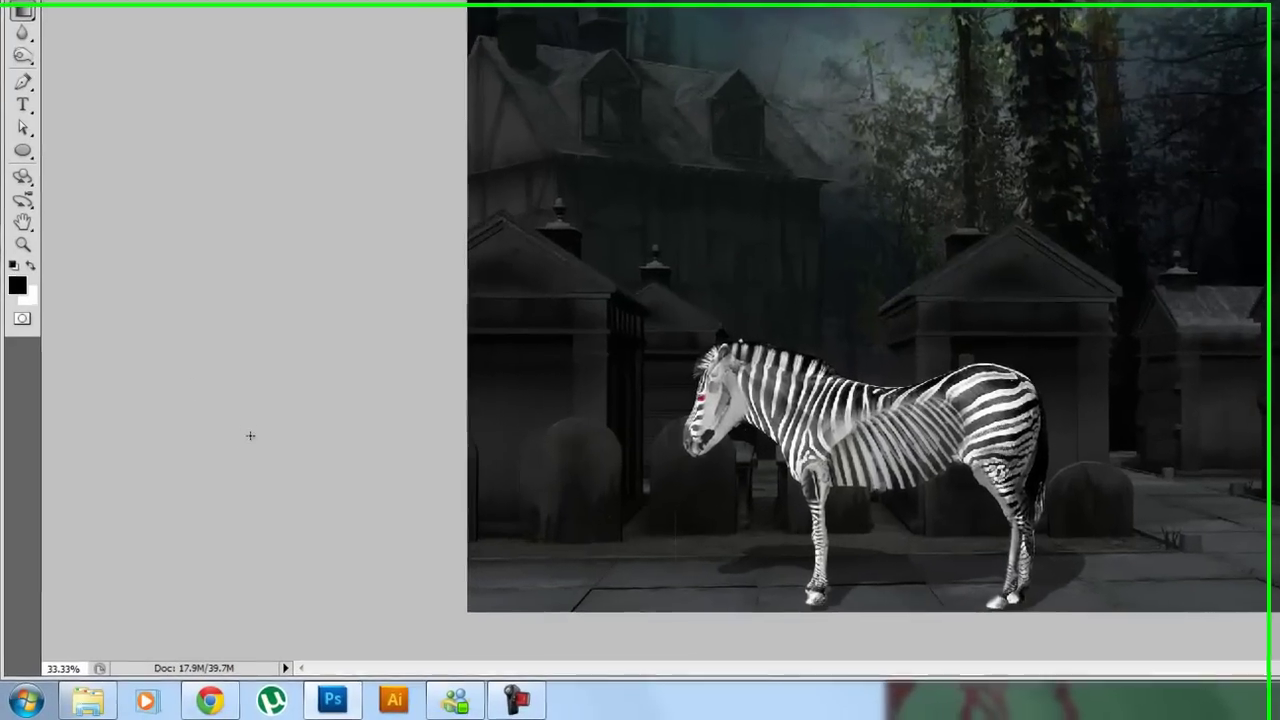
click(524, 700)
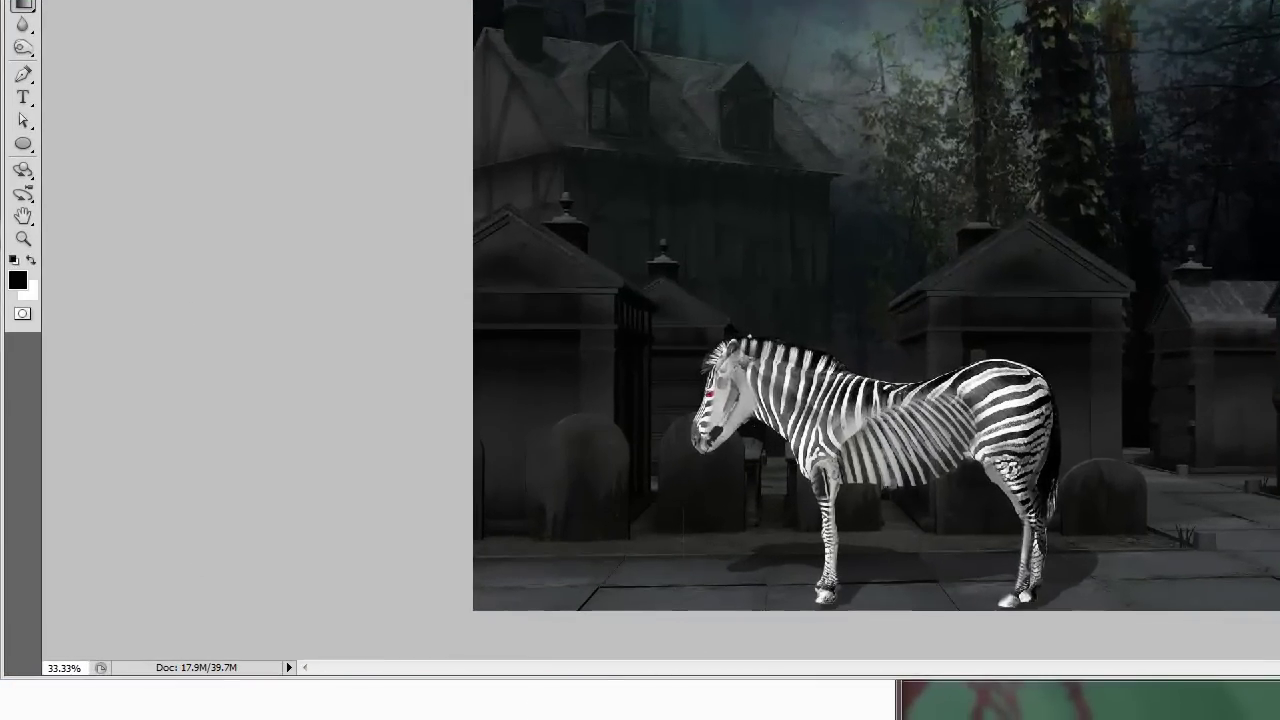